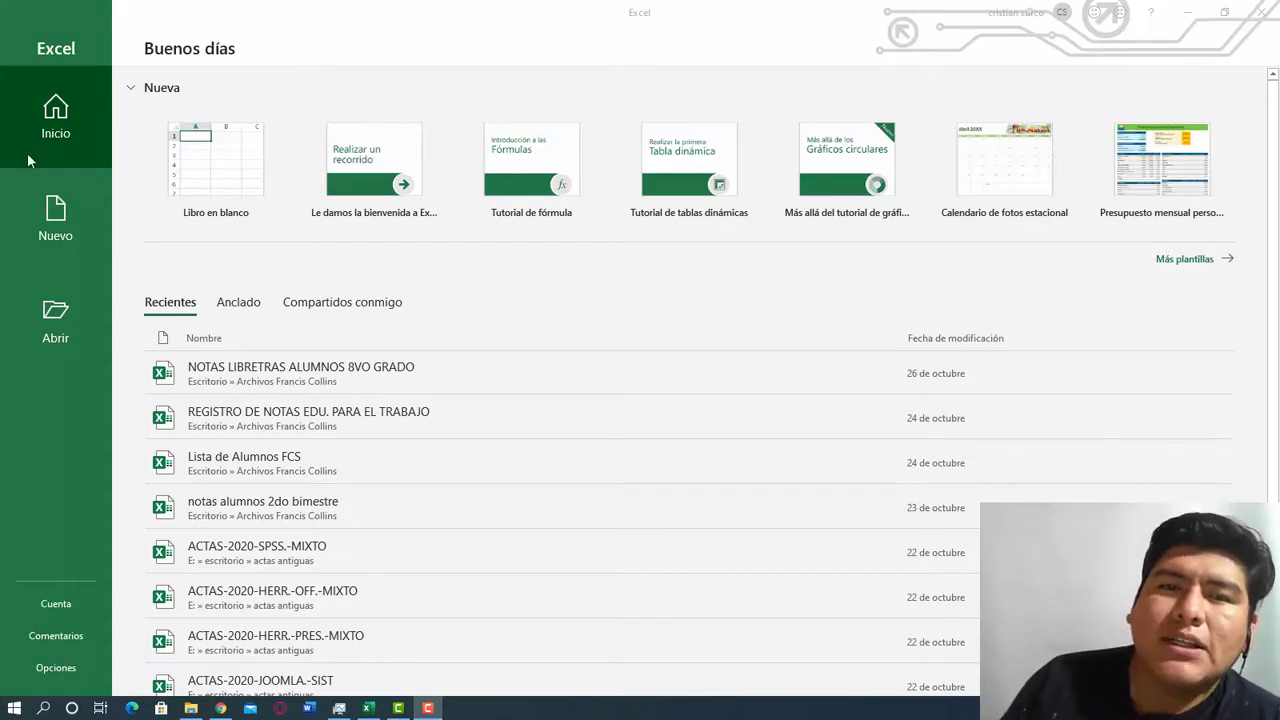
# Create the blank workbook Libro1 from the 'Libro en blanco' option on the start screen.
pyautogui.click(199, 177)
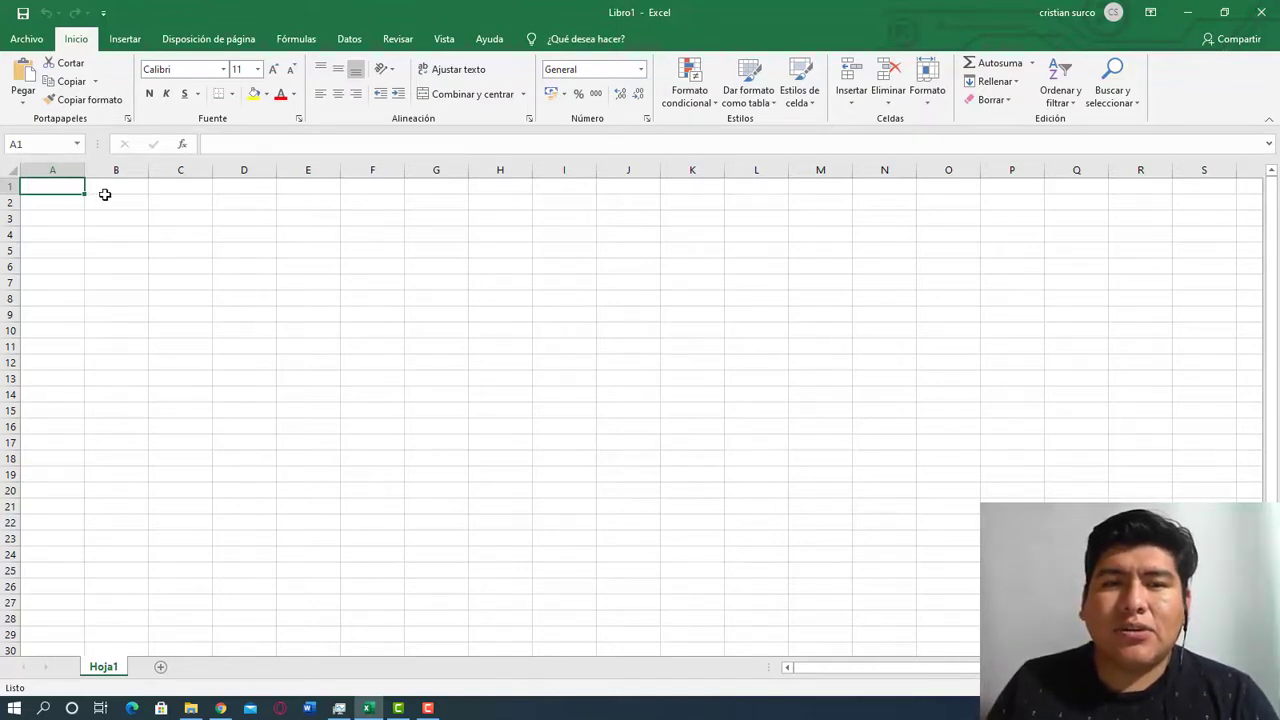
# Enter the numbers 1, 2, 3, 4 and 5 in cells A1 to A5.
pyautogui.write('1')
pyautogui.press('Return')
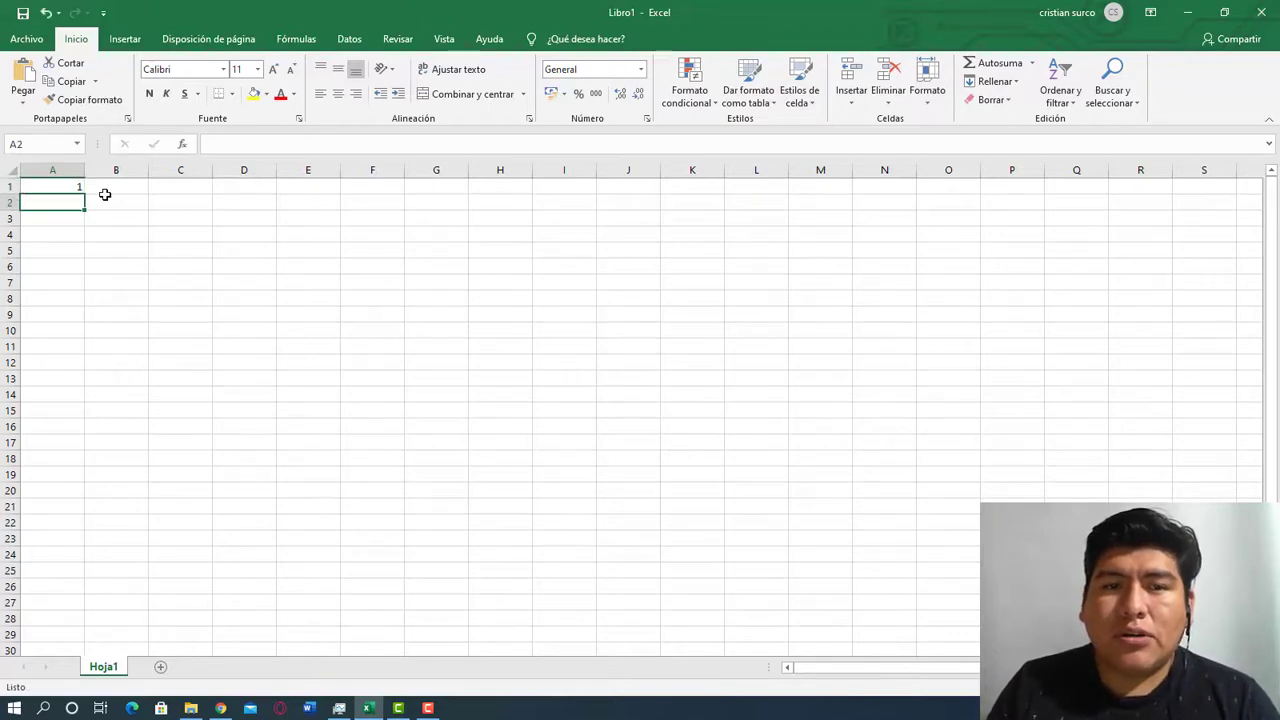
pyautogui.write('2')
pyautogui.press('Return')
pyautogui.write('3')
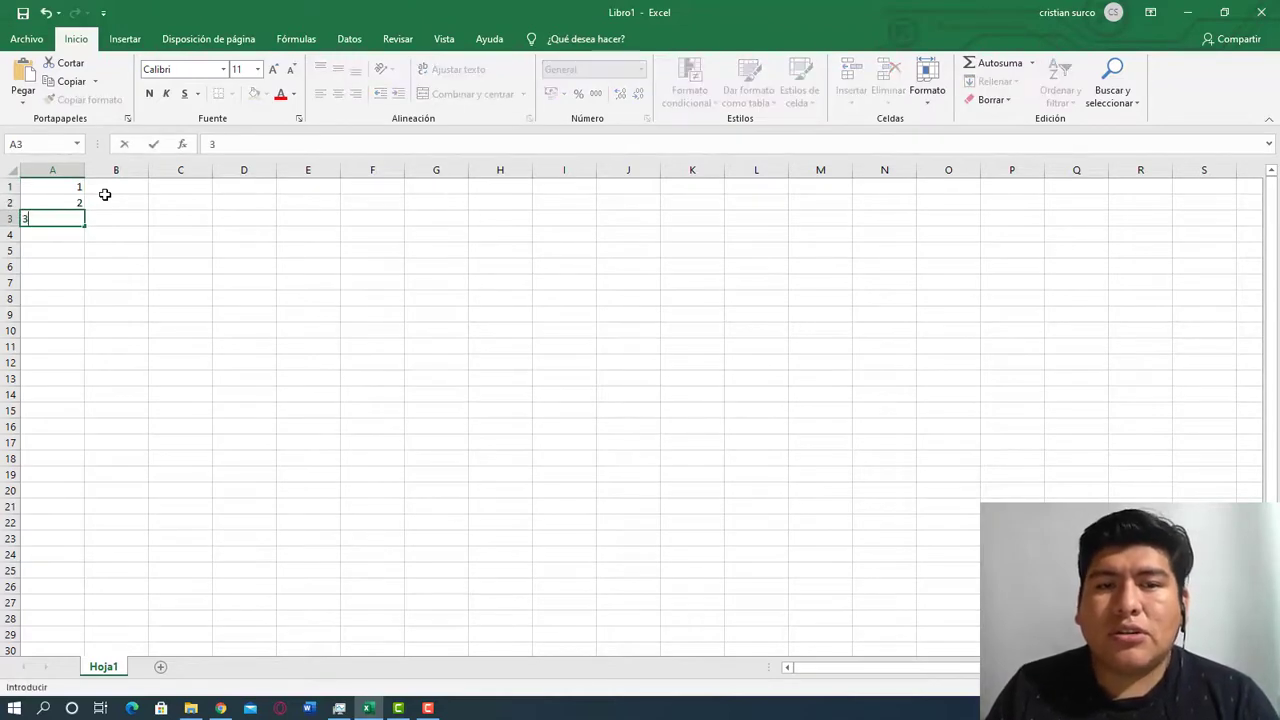
pyautogui.press('Return')
pyautogui.write('4')
pyautogui.press('Return')
pyautogui.write('5')
pyautogui.press('Return')
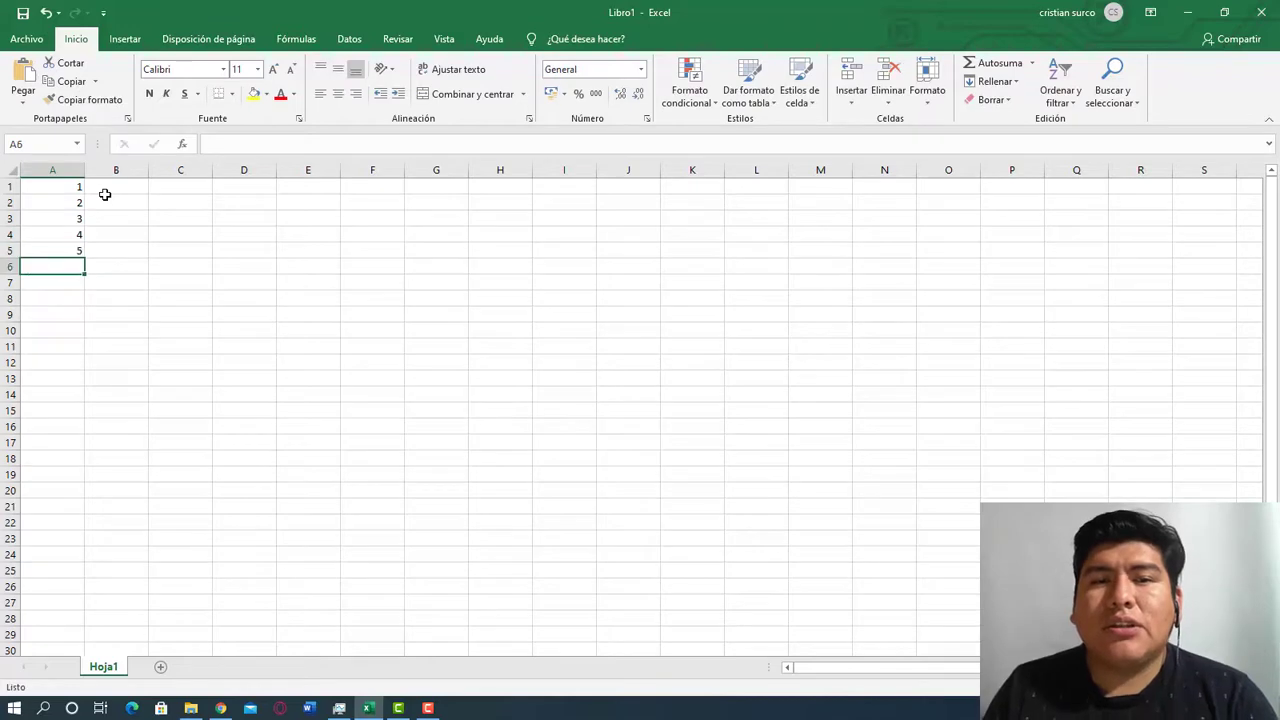
# Continue with 6, 7, 8, 9 and 10 in cells A6 to A10.
pyautogui.write('6')
pyautogui.press('Return')
pyautogui.write('7')
pyautogui.press('Return')
pyautogui.write('8')
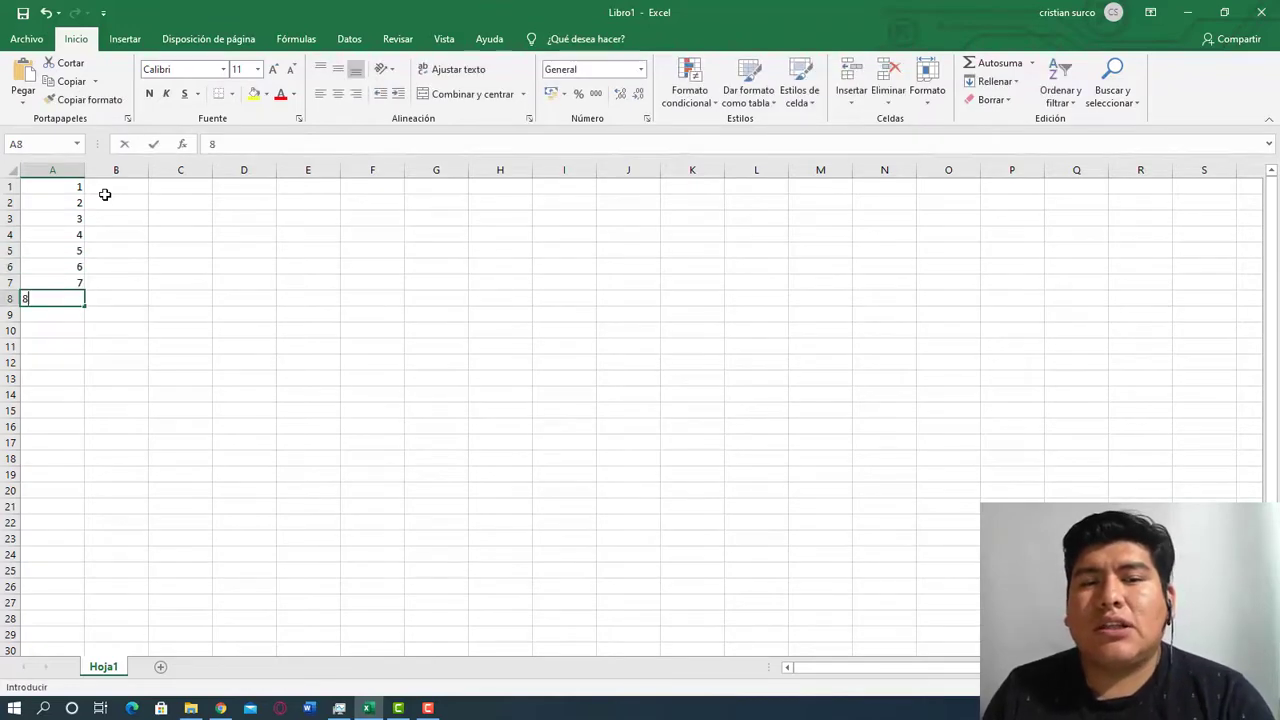
pyautogui.press('Return')
pyautogui.write('9')
pyautogui.press('Return')
pyautogui.write('1')
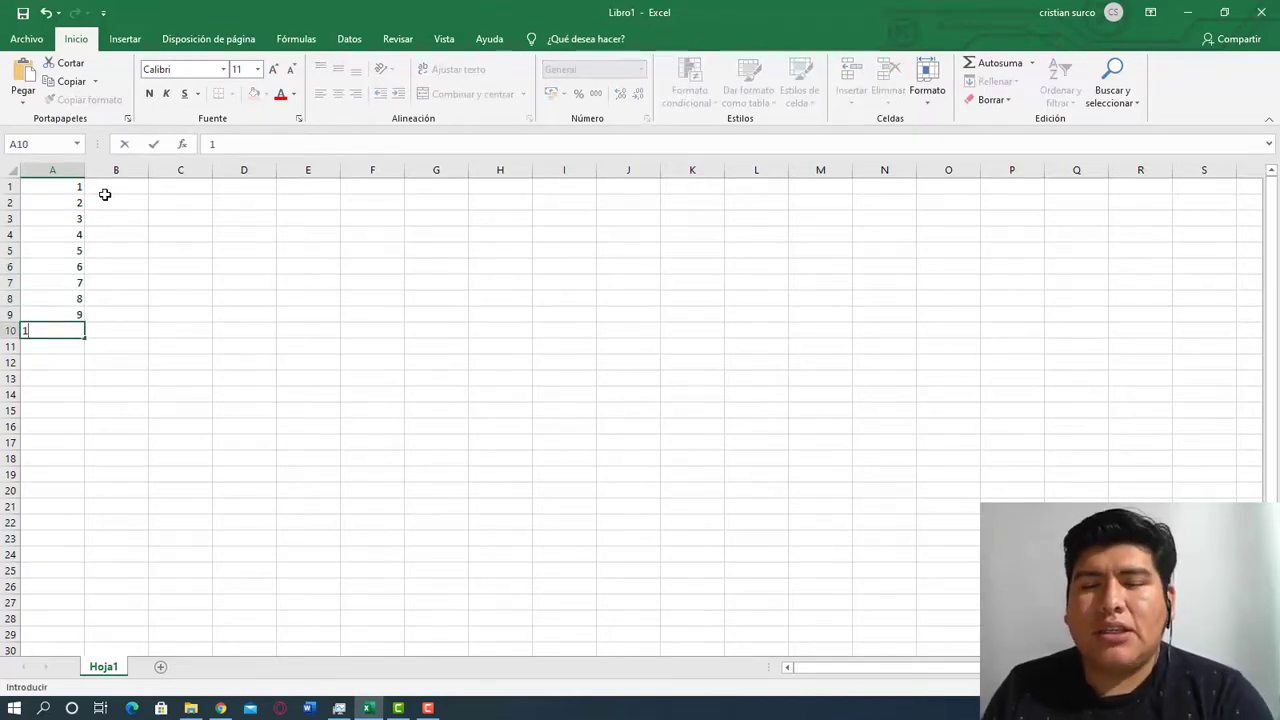
pyautogui.write('0')
pyautogui.press('Return')
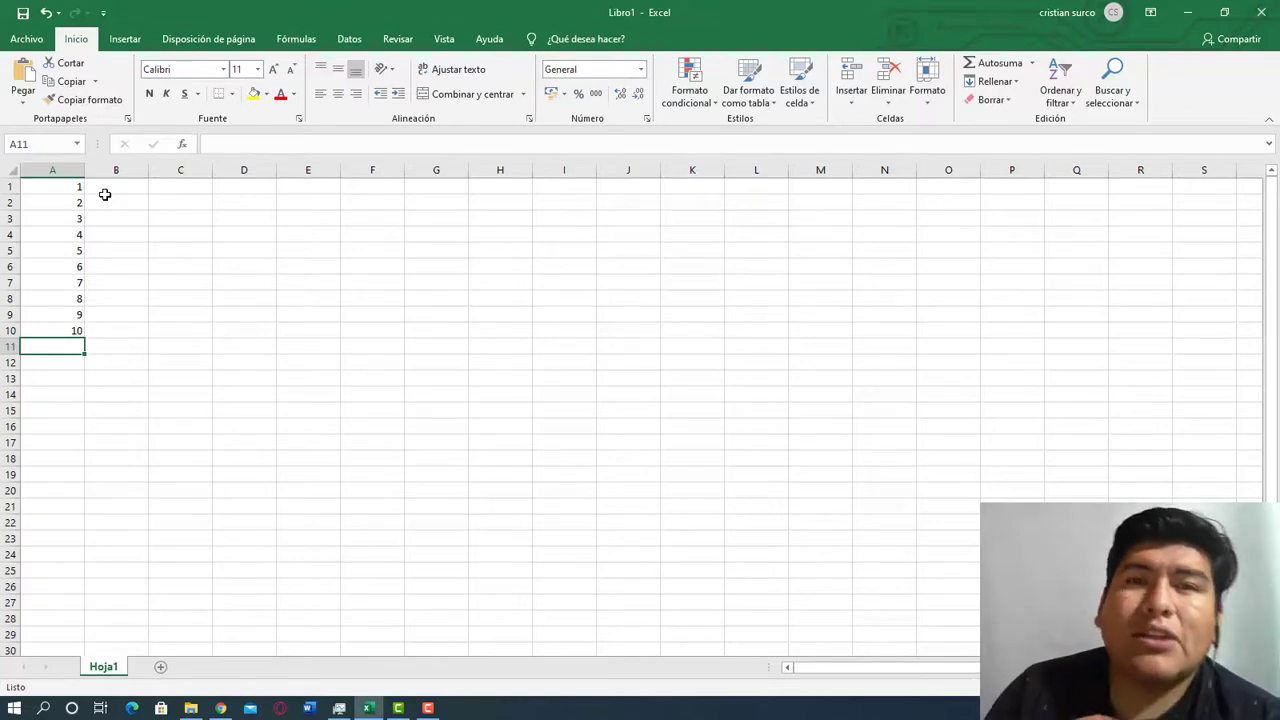
# Go to B1 and enter Enero, Febrero and Marzo in B1 to B3.
pyautogui.press('Right')
pyautogui.press('Up')
pyautogui.press('Up')
pyautogui.press('Up')
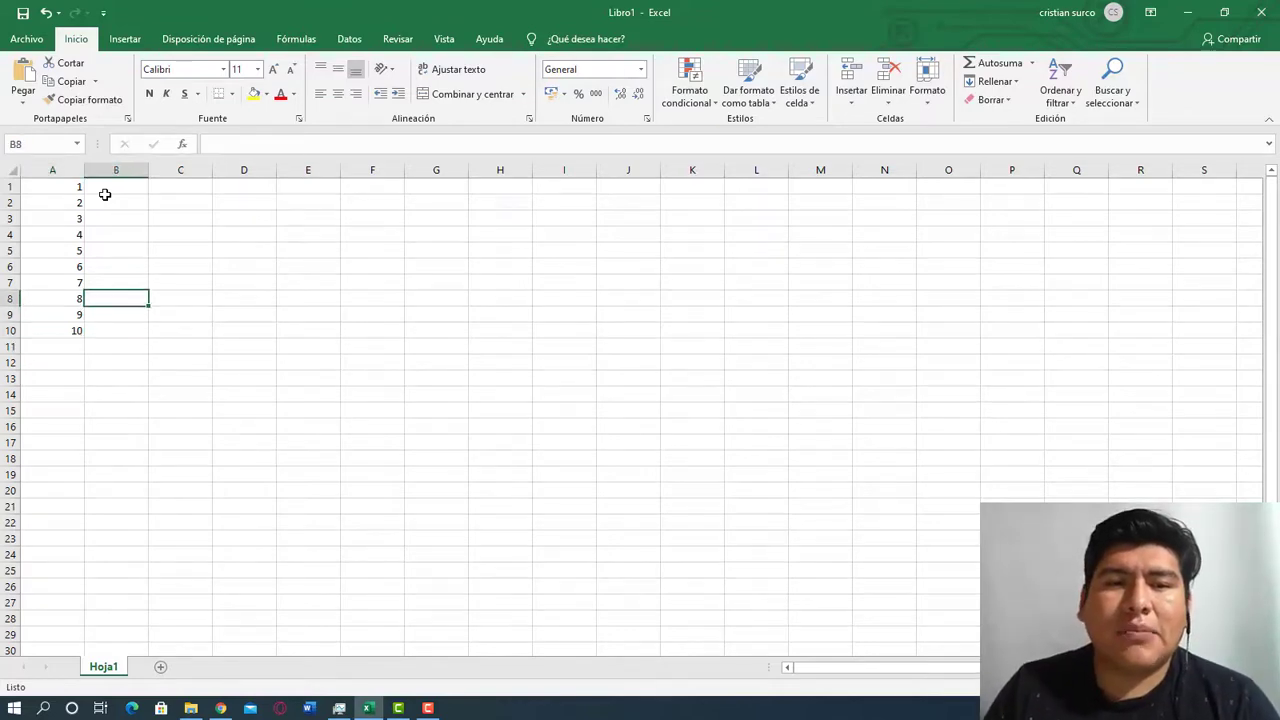
pyautogui.press('Up')
pyautogui.press('Up')
pyautogui.press('Up')
pyautogui.press('Up')
pyautogui.press('Up')
pyautogui.press('Up')
pyautogui.press('Up')
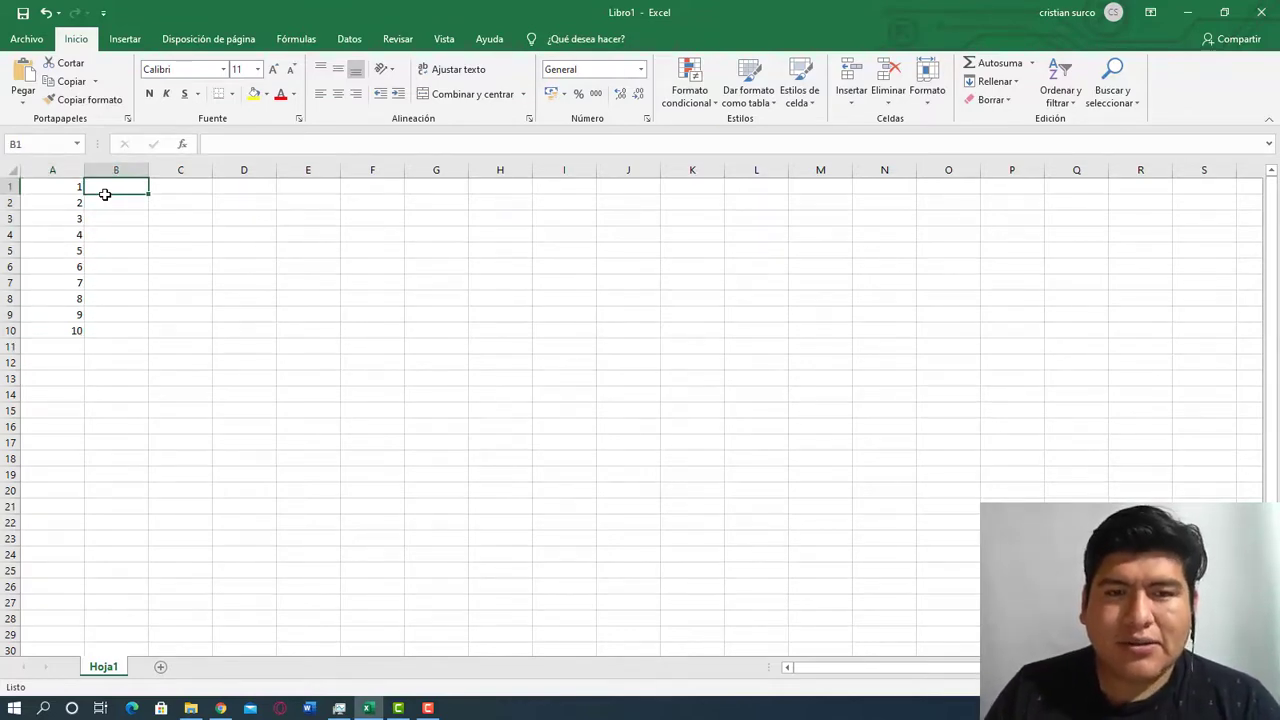
pyautogui.write('Enero')
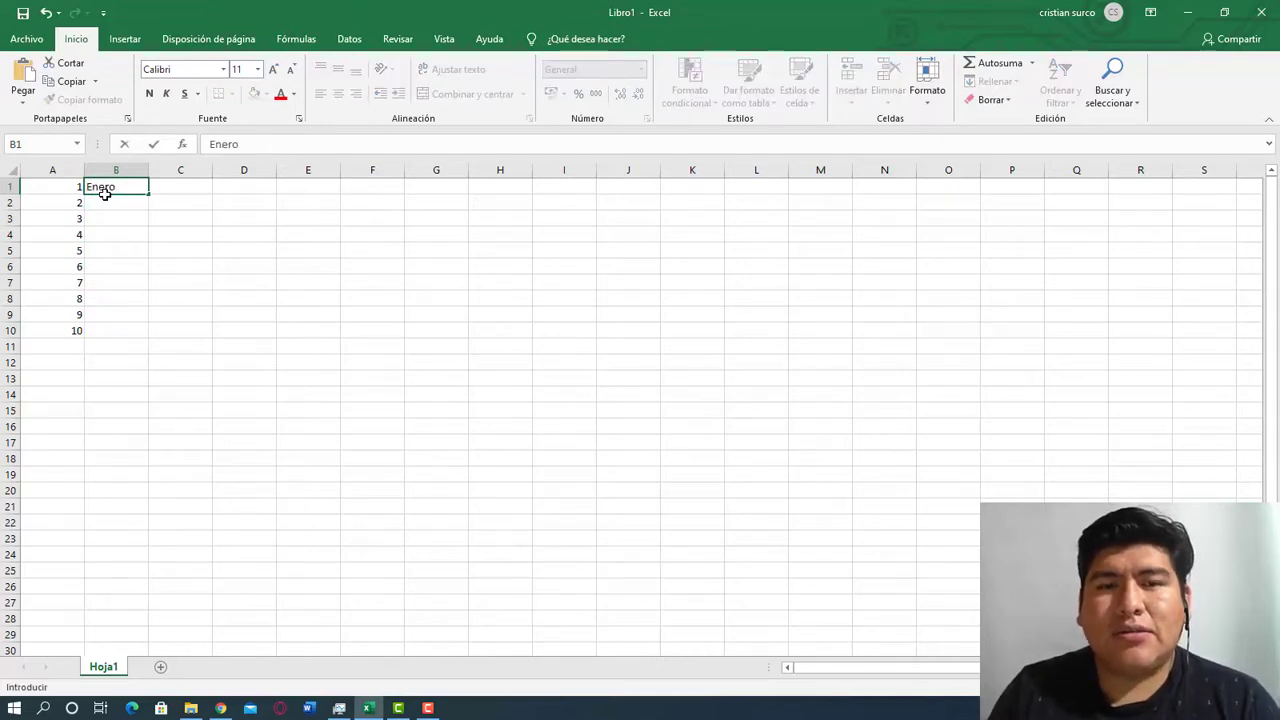
pyautogui.press('Return')
pyautogui.write('Febrerp')
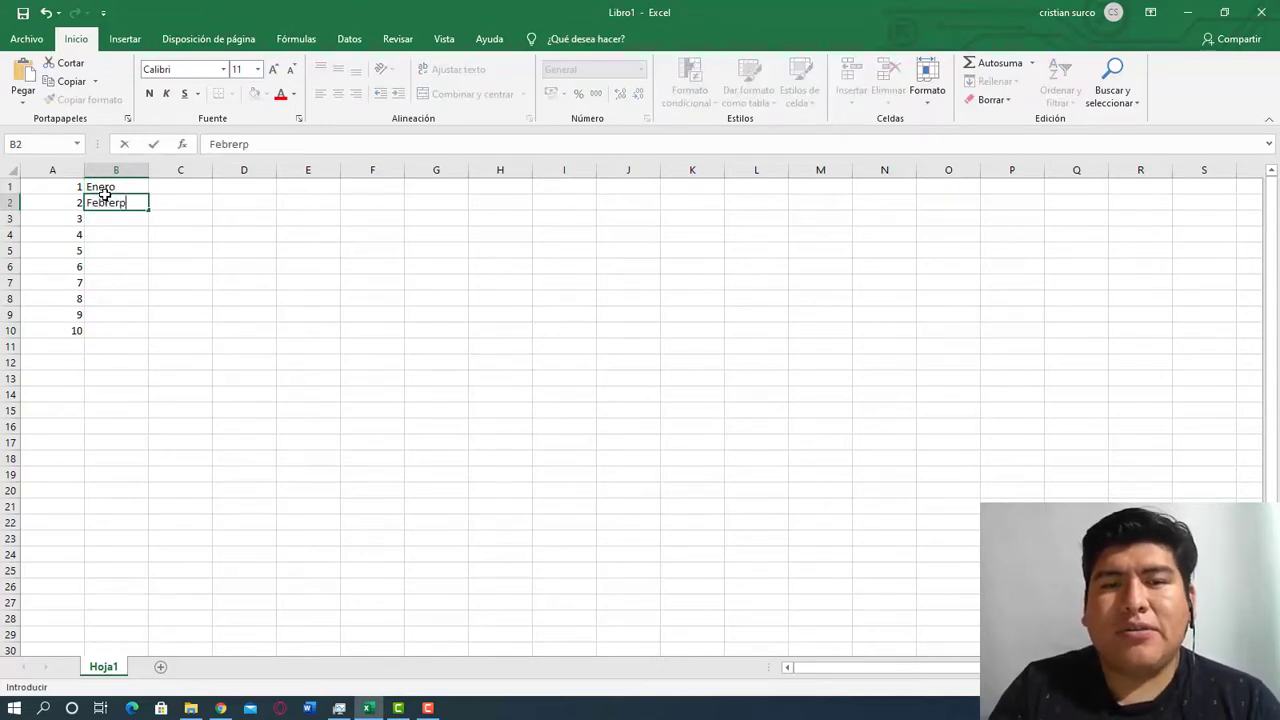
pyautogui.write('o')
pyautogui.press('Return')
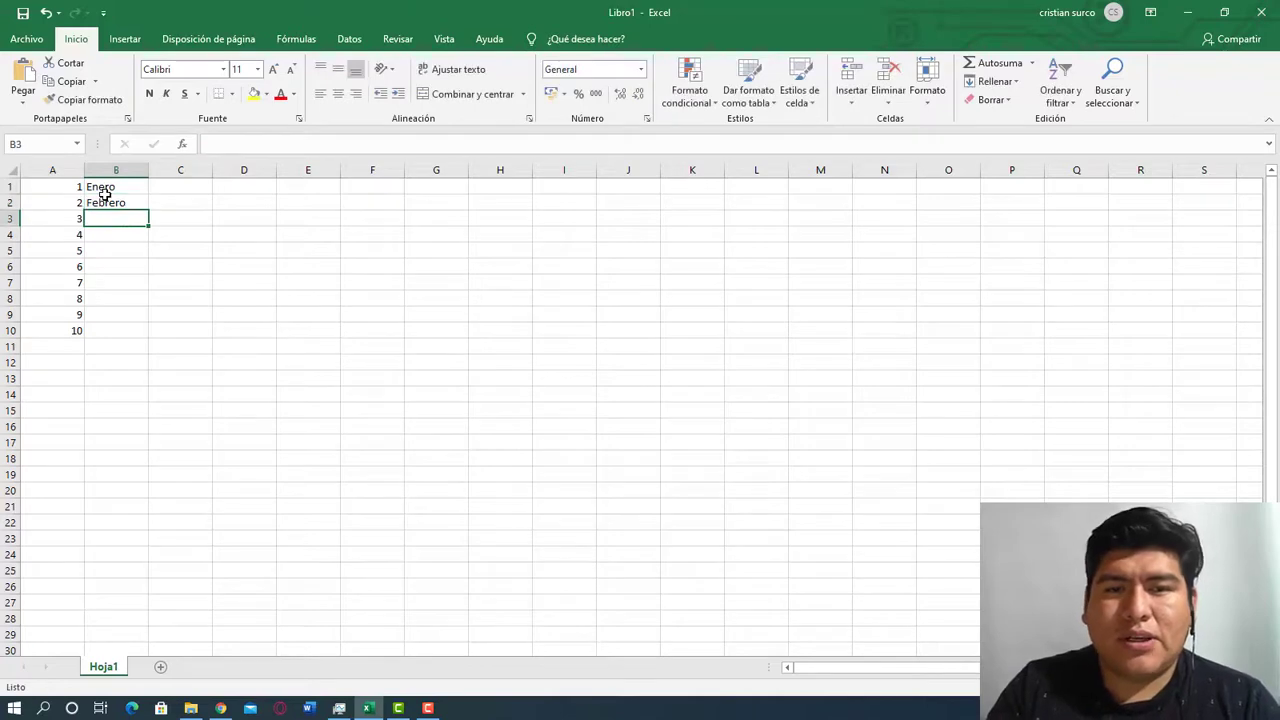
pyautogui.write('Marzo')
pyautogui.press('Return')
pyautogui.write('Ab')
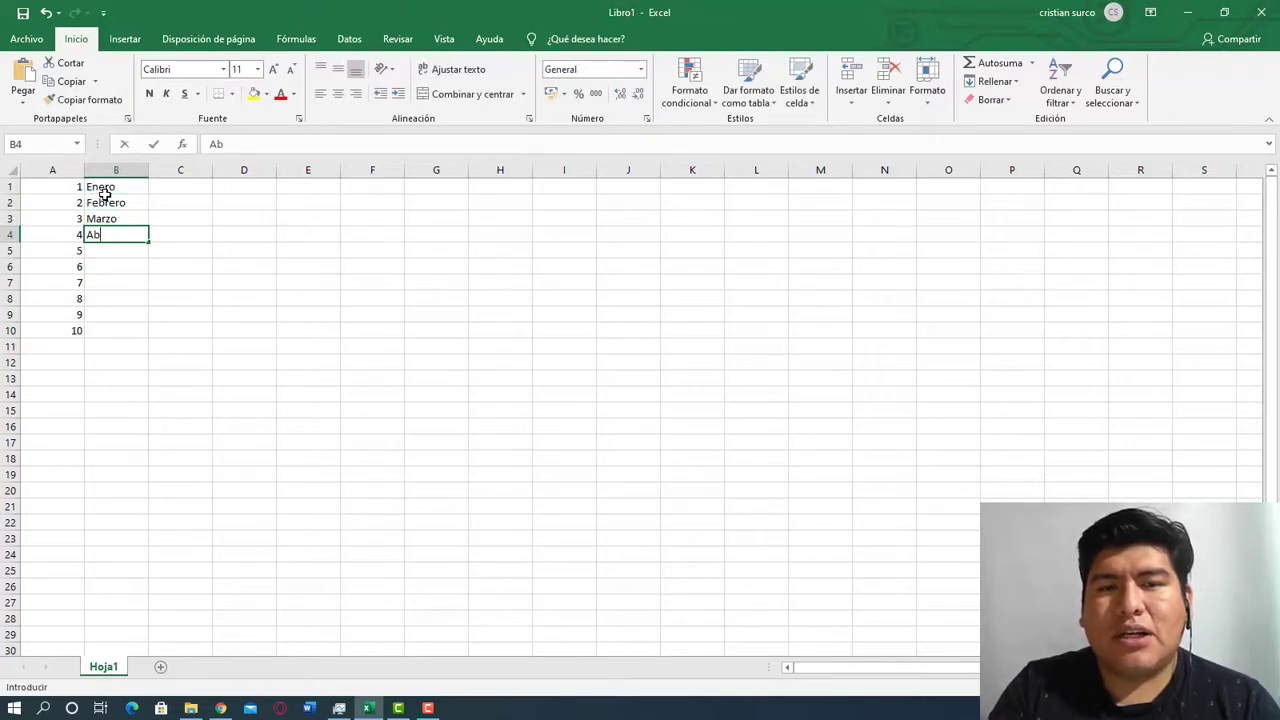
# Add Abril, Mayo and Junio in B4 to B6.
pyautogui.write('ril')
pyautogui.press('Return')
pyautogui.write('Mayo')
pyautogui.press('Return')
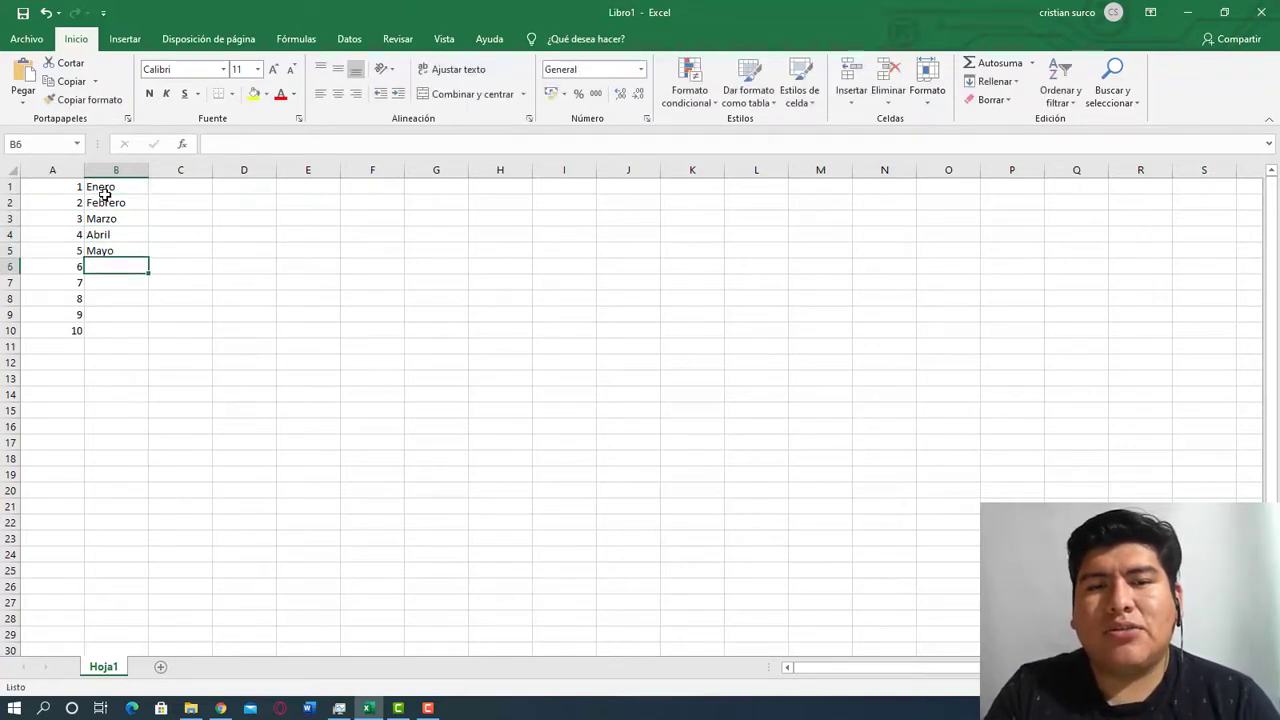
pyautogui.write('Junio')
pyautogui.press('Return')
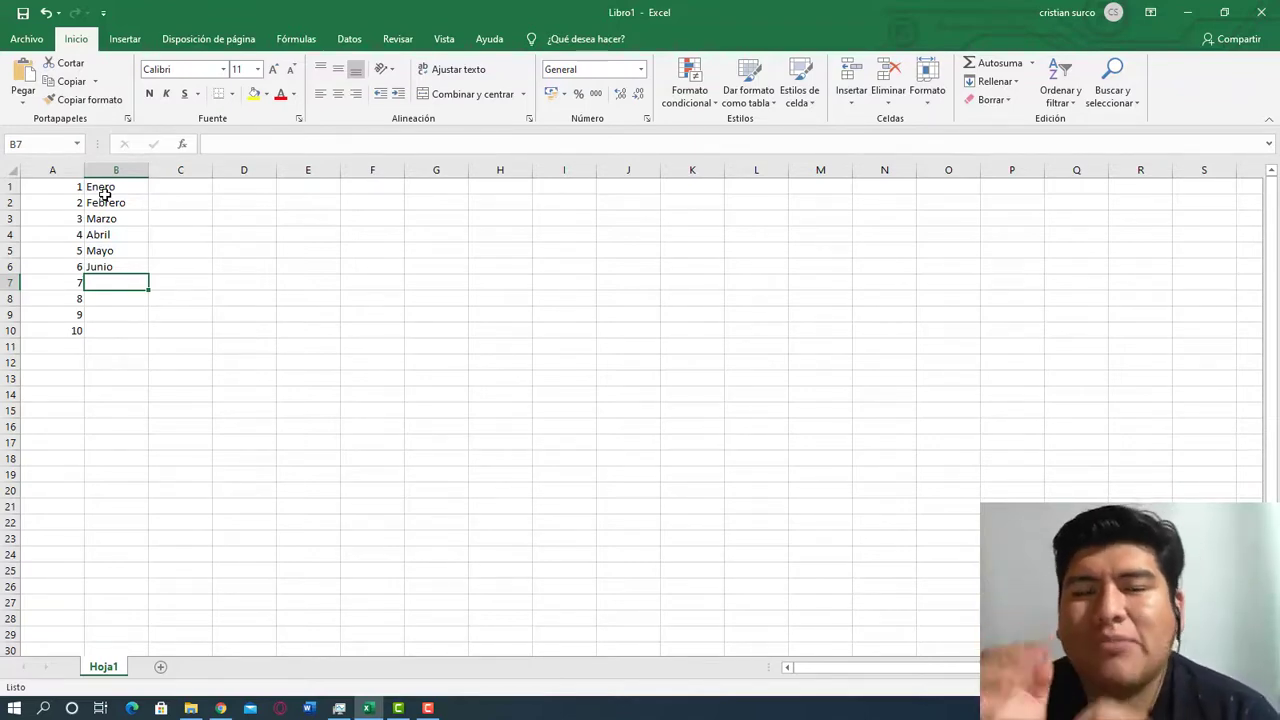
# Enter 2, 4 and 6 in cells C1 to C3.
pyautogui.click(183, 184)
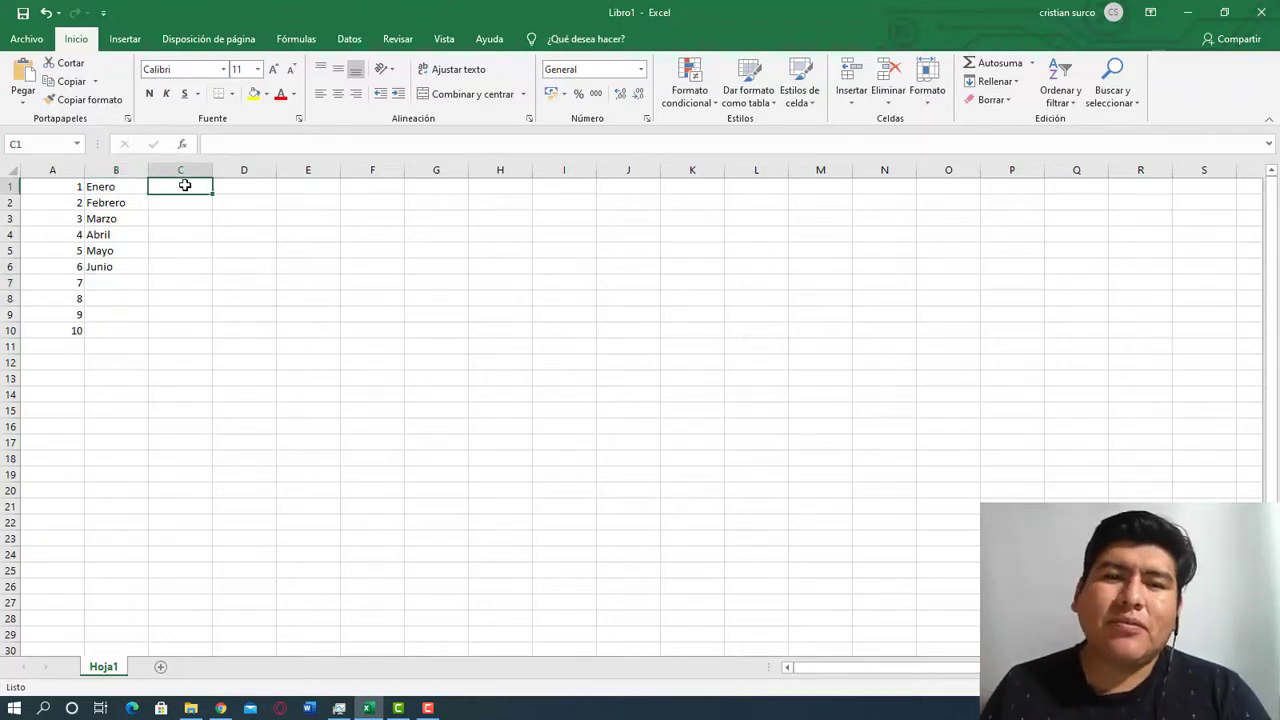
pyautogui.write('2')
pyautogui.click(177, 204)
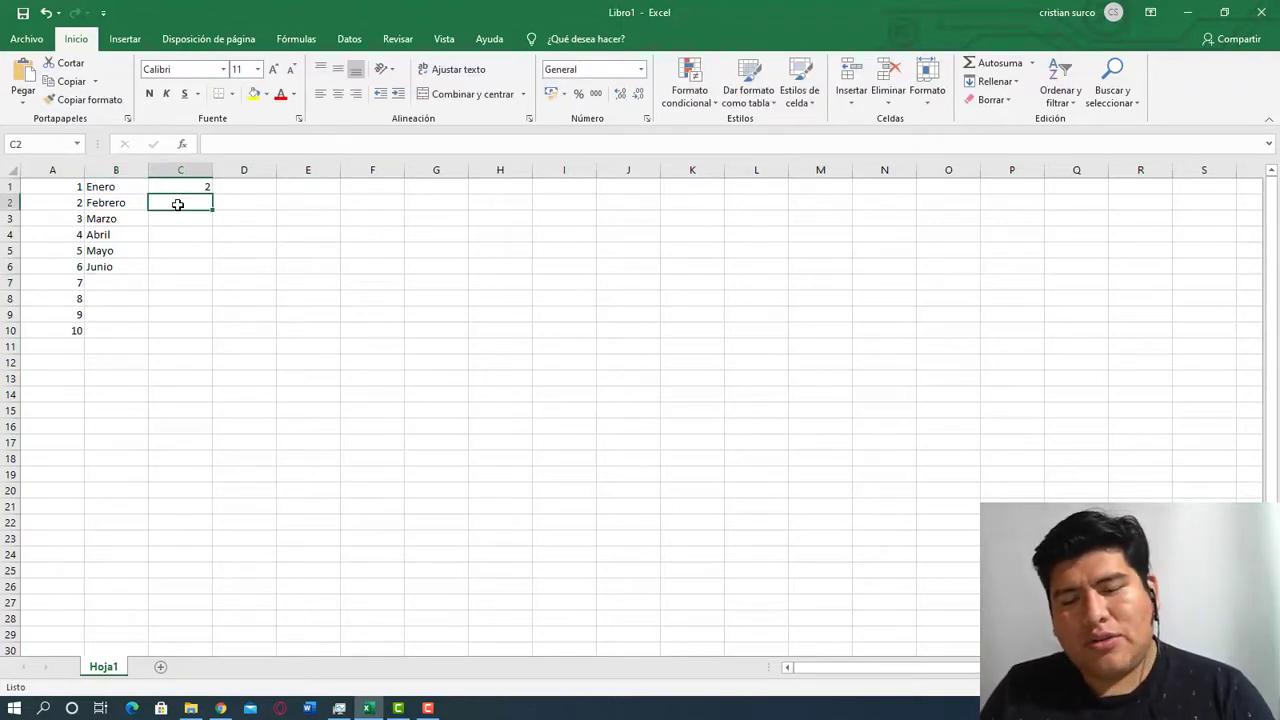
pyautogui.write('4')
pyautogui.press('Return')
pyautogui.write('6')
pyautogui.press('Return')
# Enter 8, 10 and 12 in cells C4 to C6.
pyautogui.press('Left')
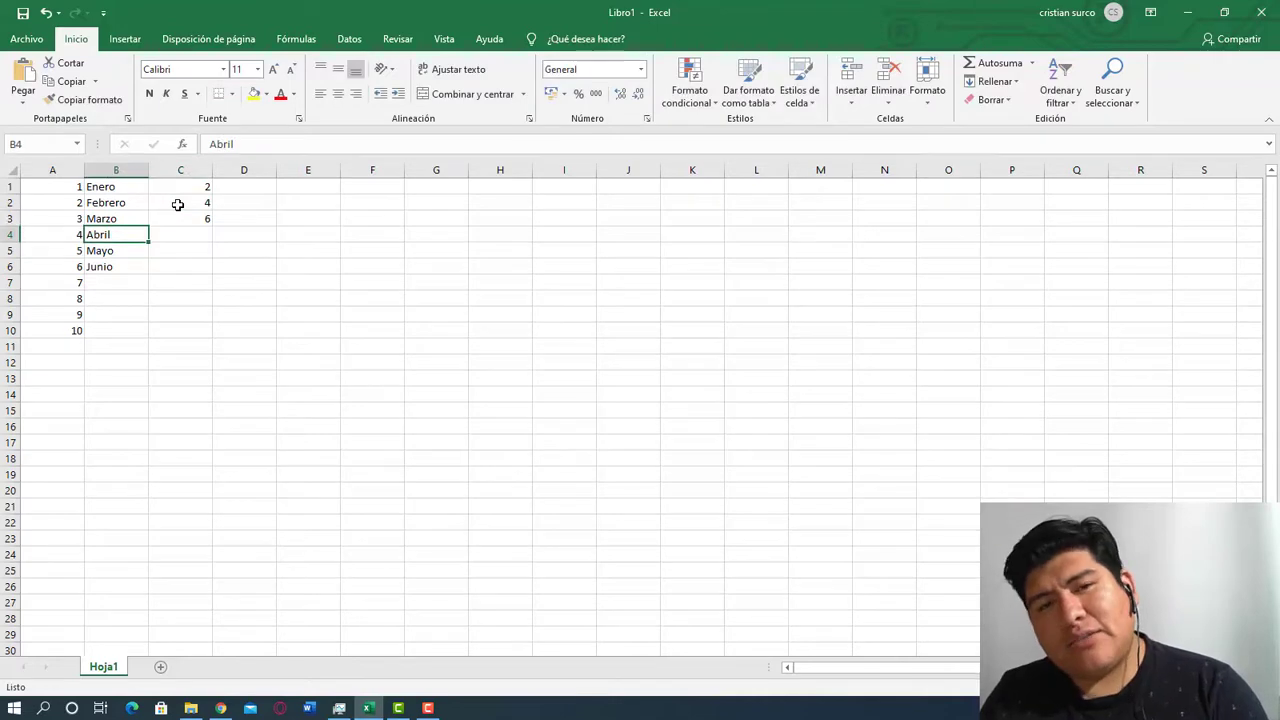
pyautogui.press('Right')
pyautogui.write('8')
pyautogui.press('Return')
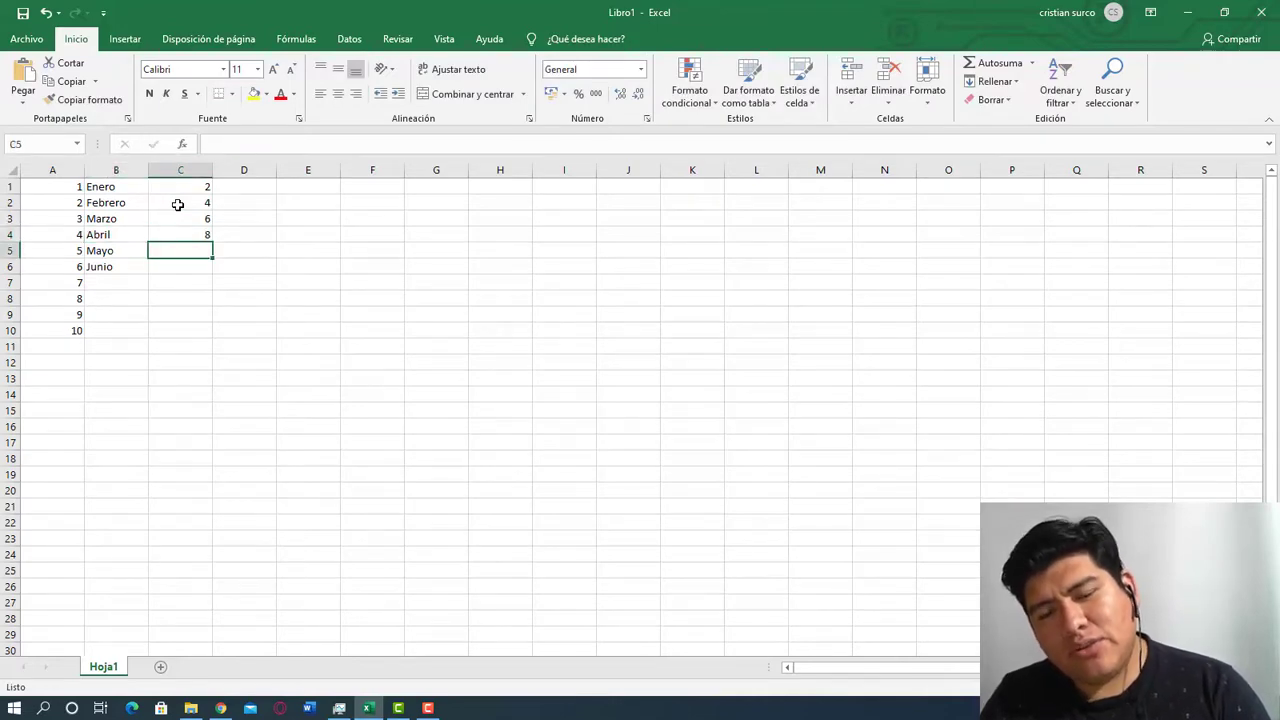
pyautogui.write('10')
pyautogui.press('Return')
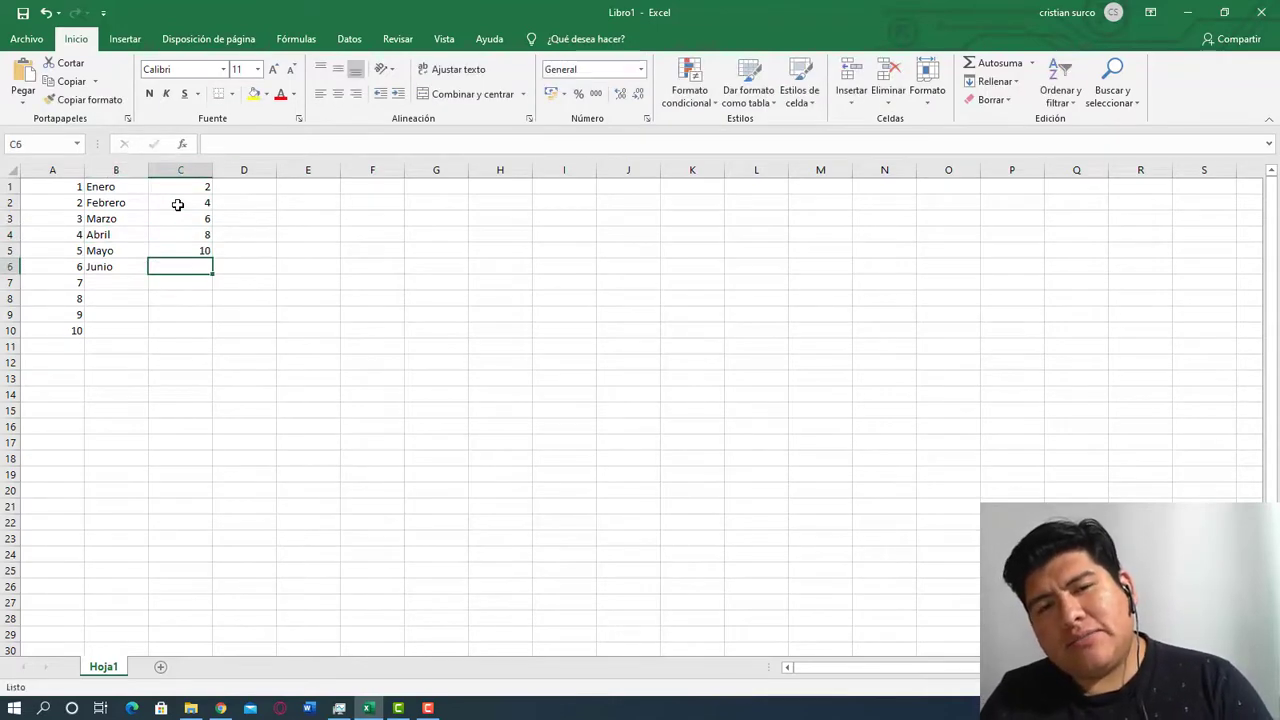
pyautogui.write('12')
pyautogui.press('Return')
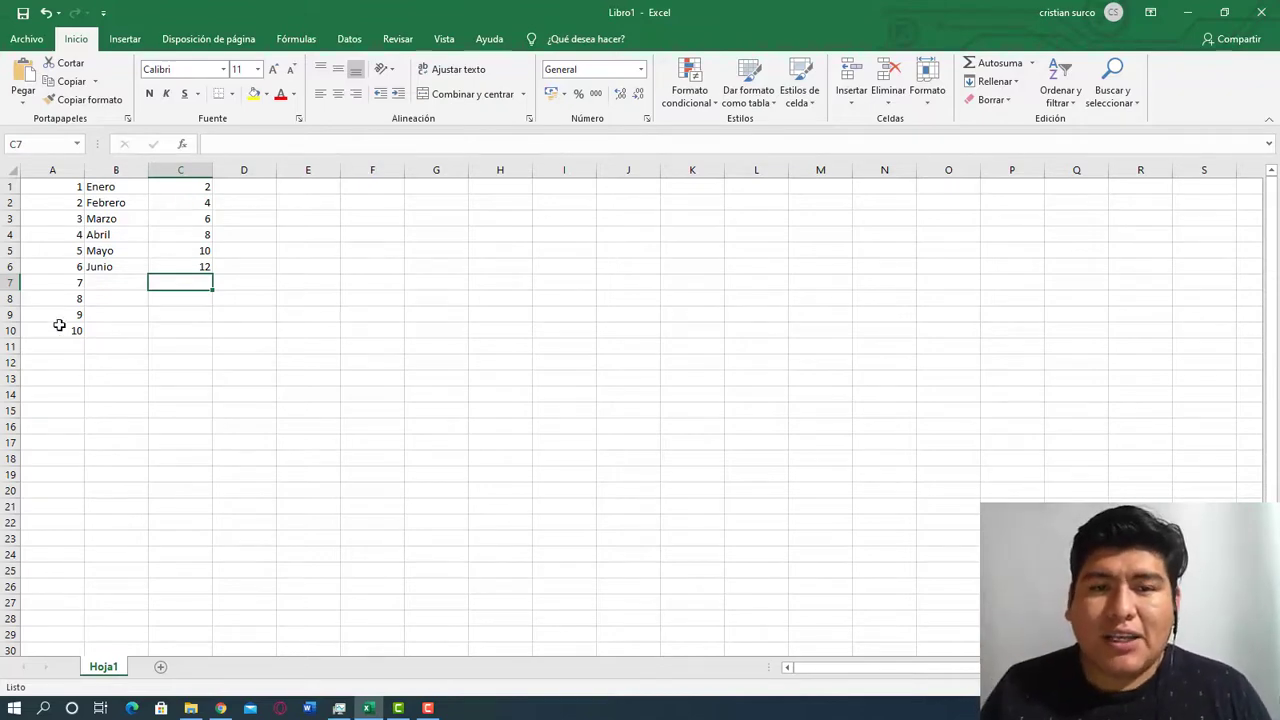
# Make row 13 taller and give F13 a thick box border.
pyautogui.moveTo(12, 386); pyautogui.dragTo(17, 408)
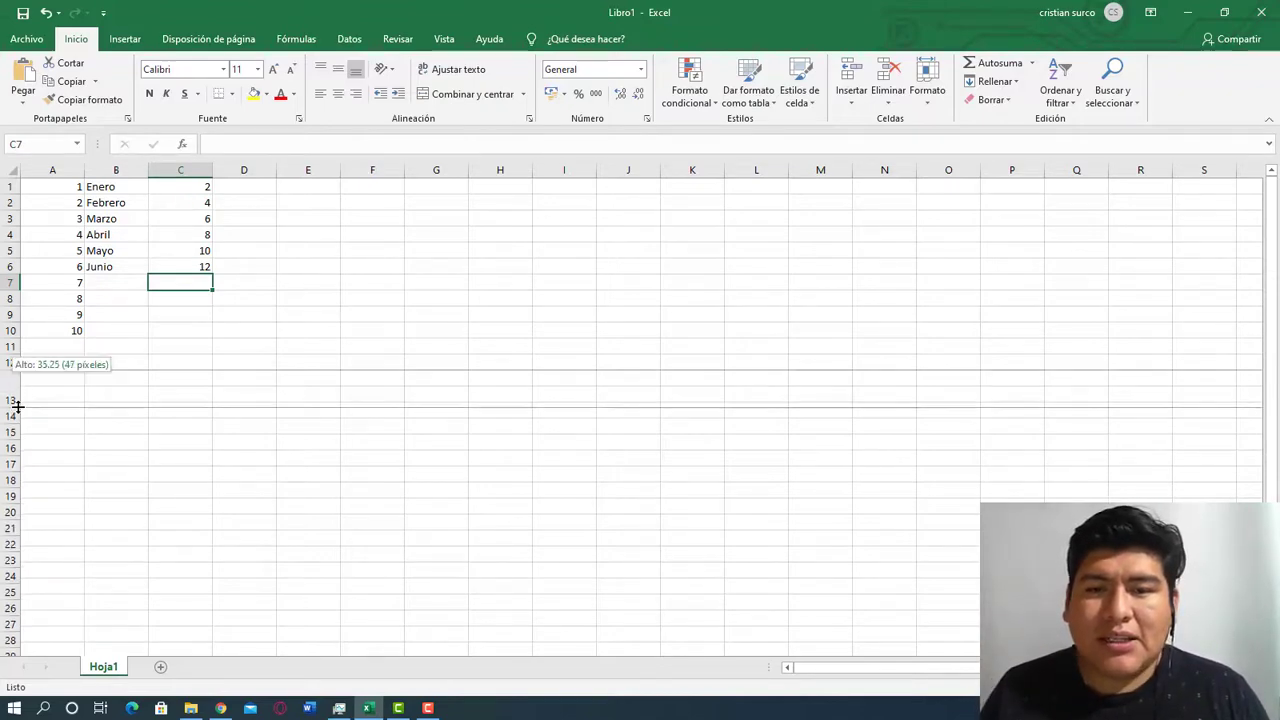
pyautogui.click(320, 390)
pyautogui.click(385, 392)
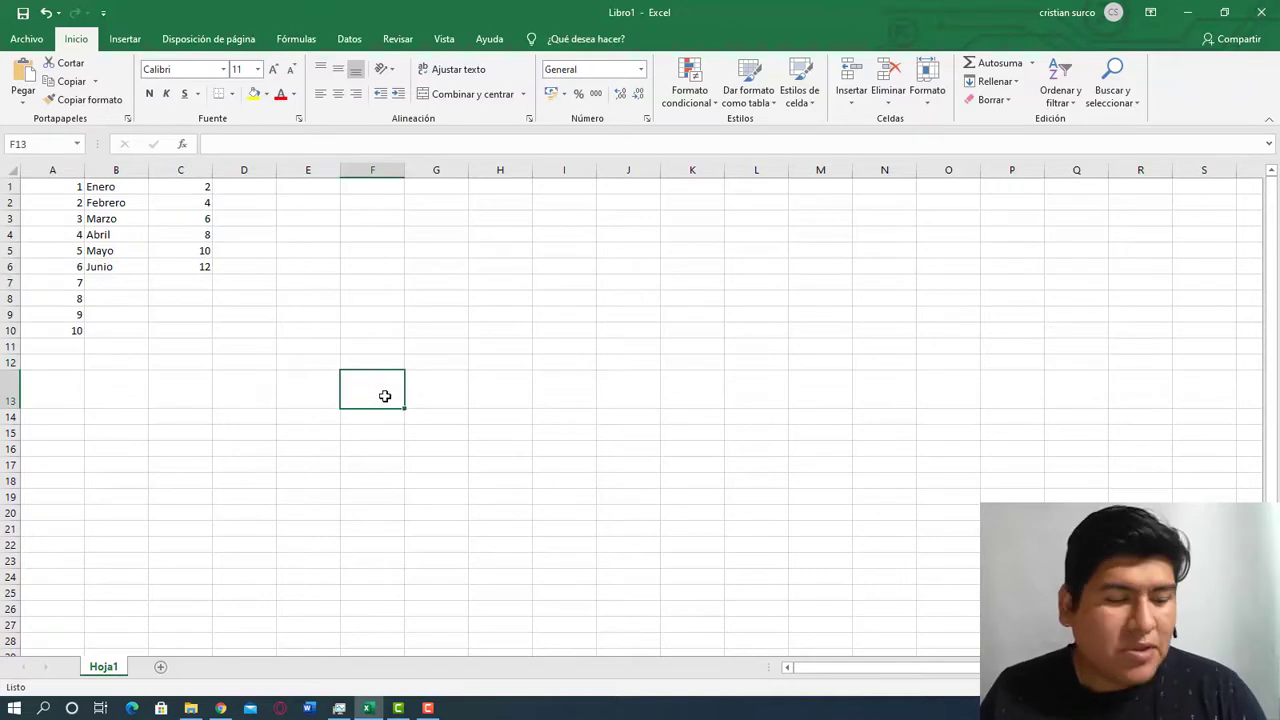
pyautogui.click(231, 93)
pyautogui.click(251, 272)
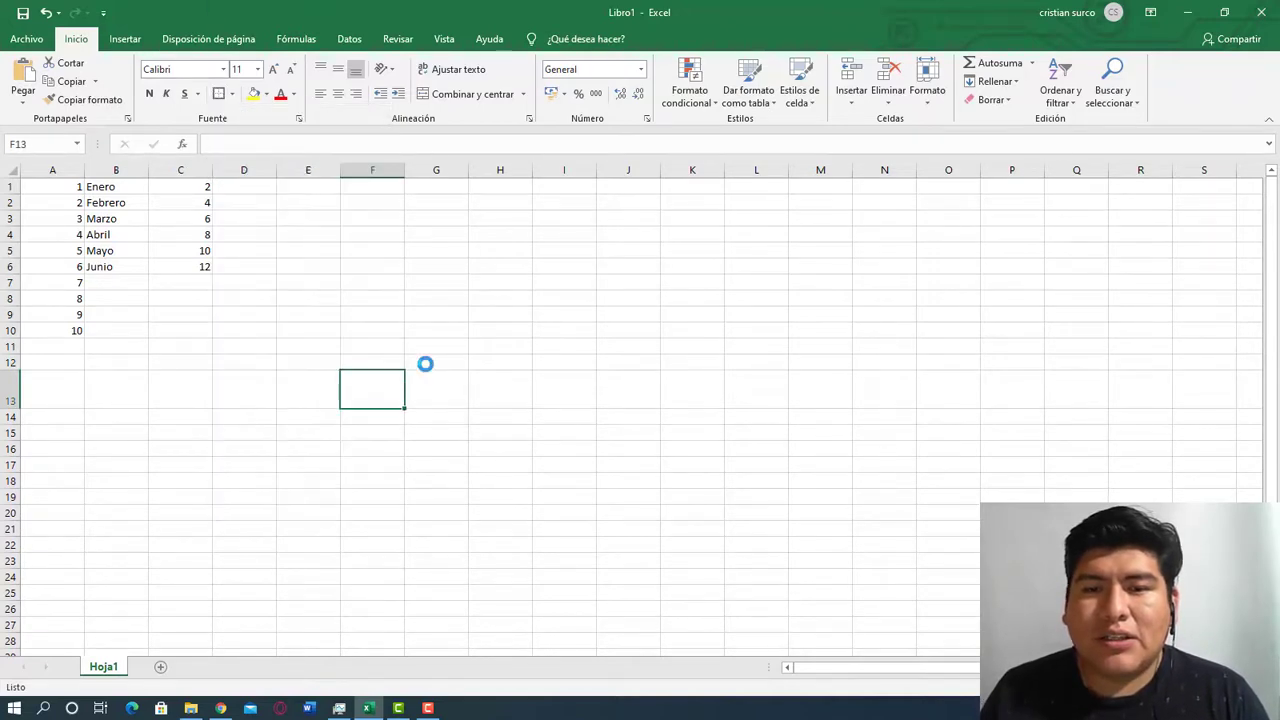
# Apply a thick outer border to cells G13 through I13.
pyautogui.click(429, 401)
pyautogui.moveTo(434, 396); pyautogui.dragTo(580, 392)
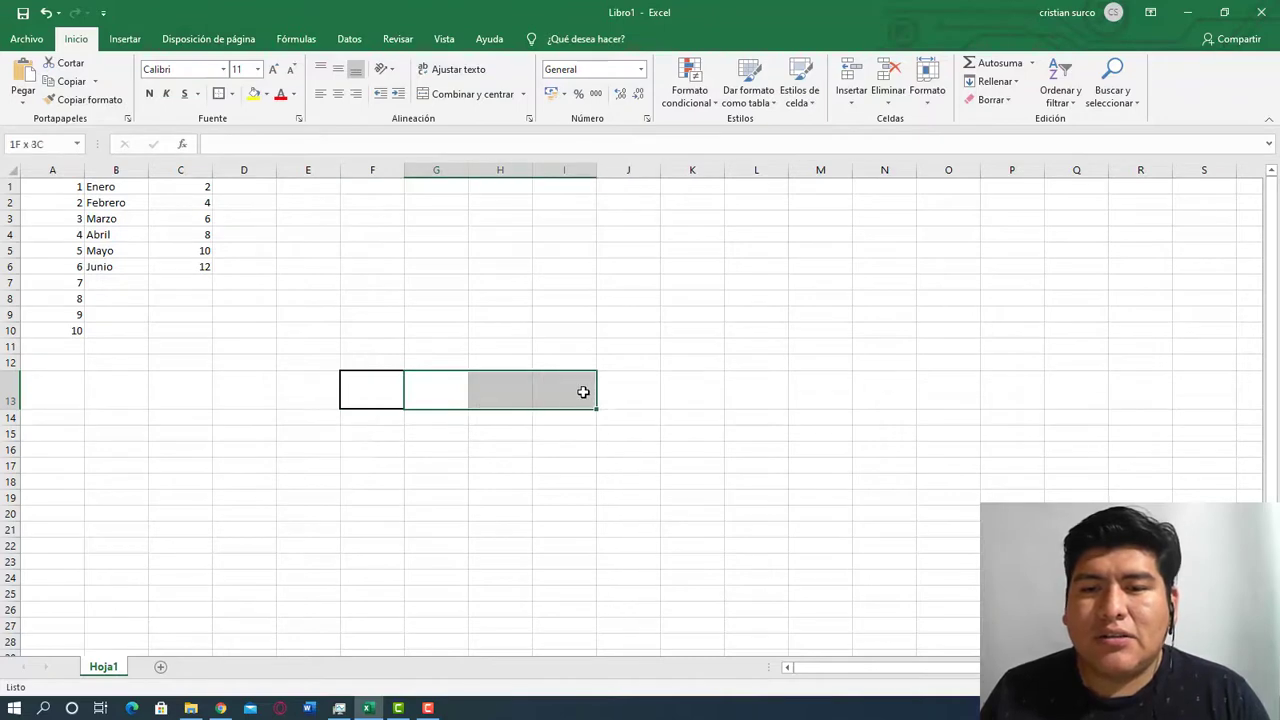
pyautogui.click(219, 97)
pyautogui.click(497, 414)
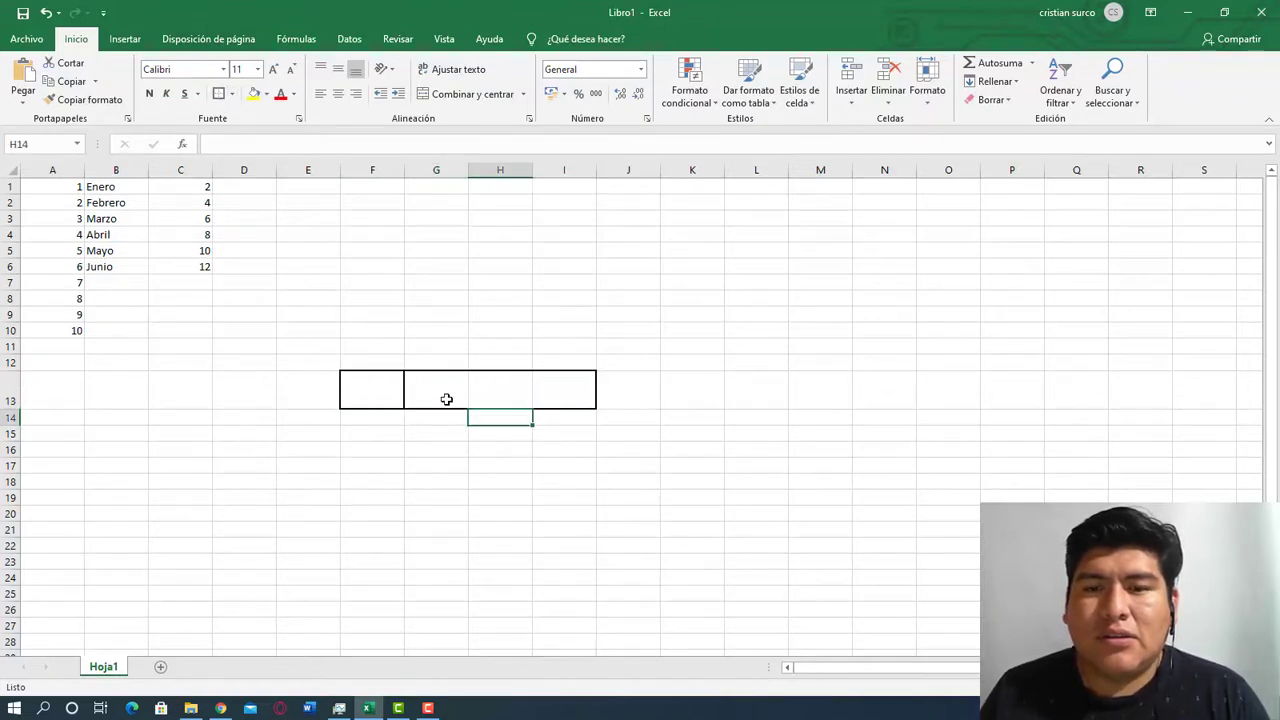
pyautogui.moveTo(443, 397); pyautogui.dragTo(440, 395)
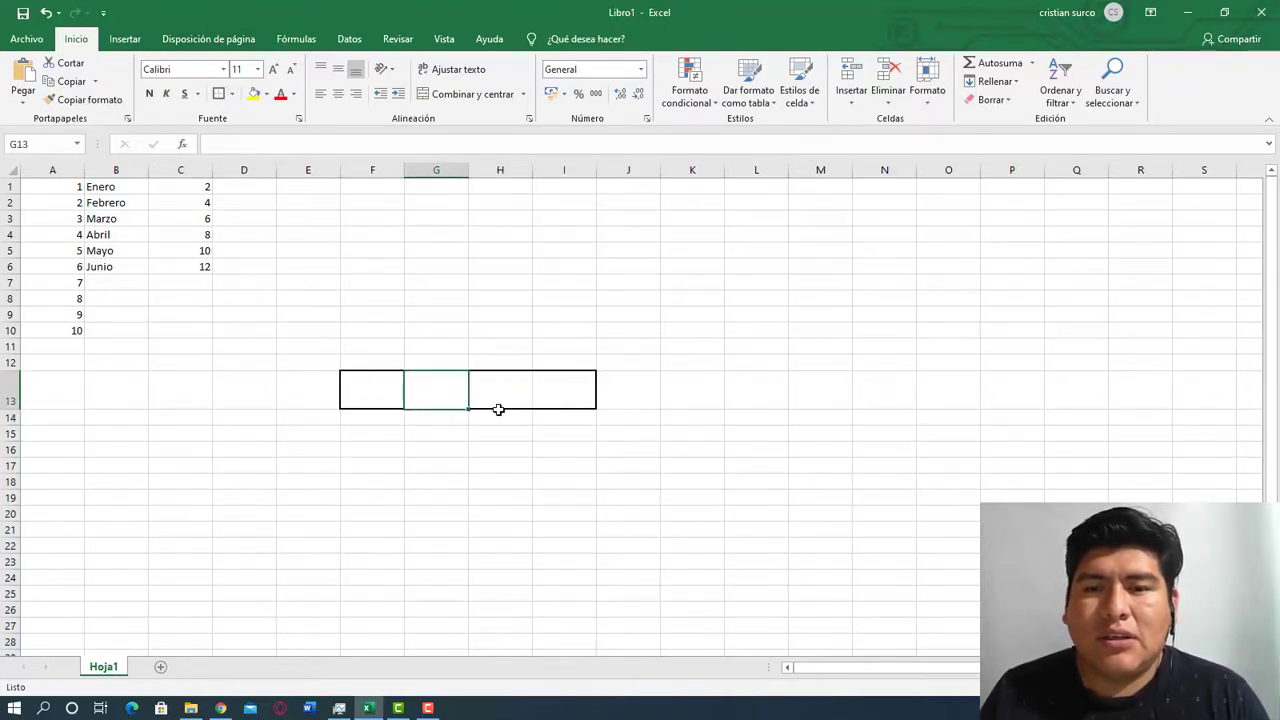
pyautogui.click(498, 406)
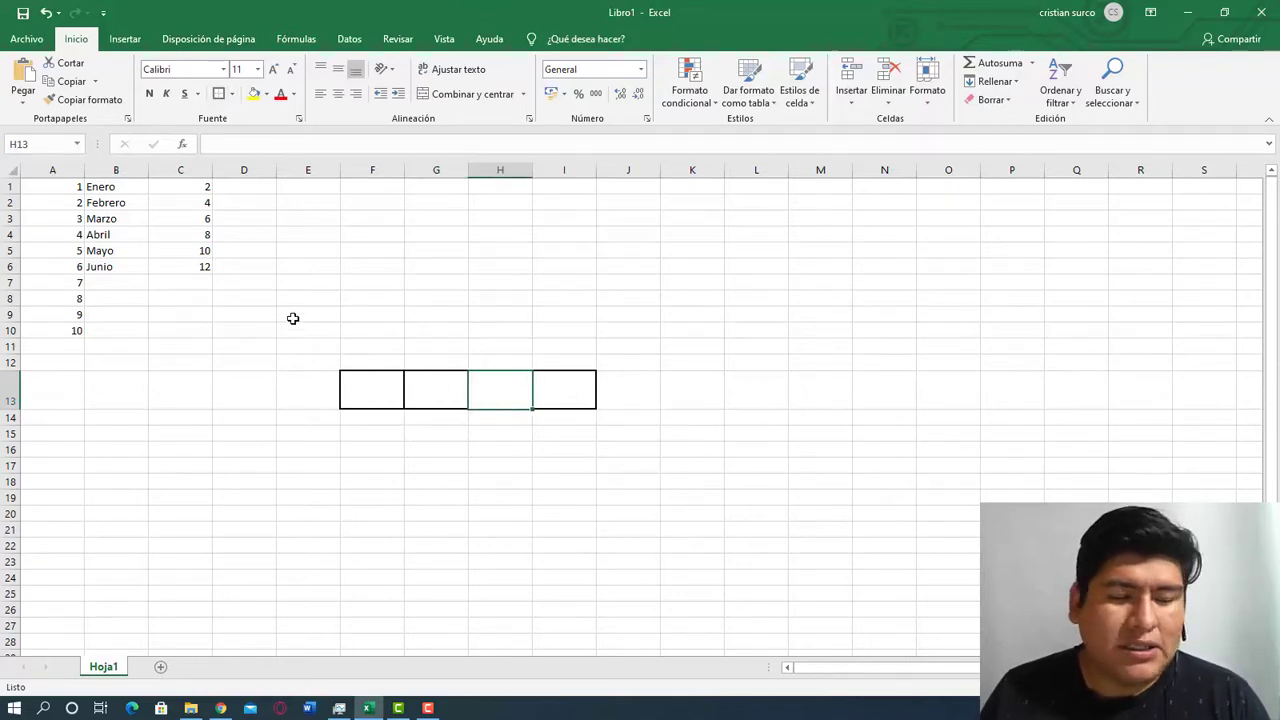
# Border cells J13 and K13 as well, then return to G13.
pyautogui.click(645, 394)
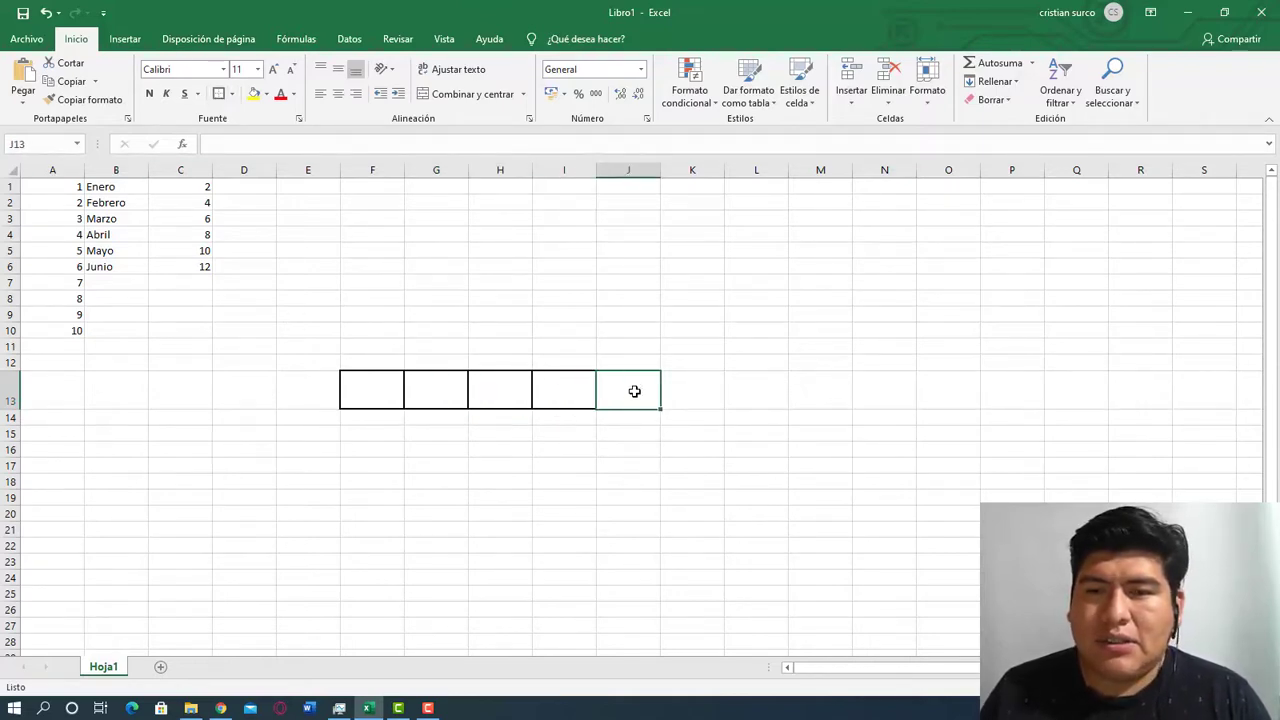
pyautogui.click(700, 397)
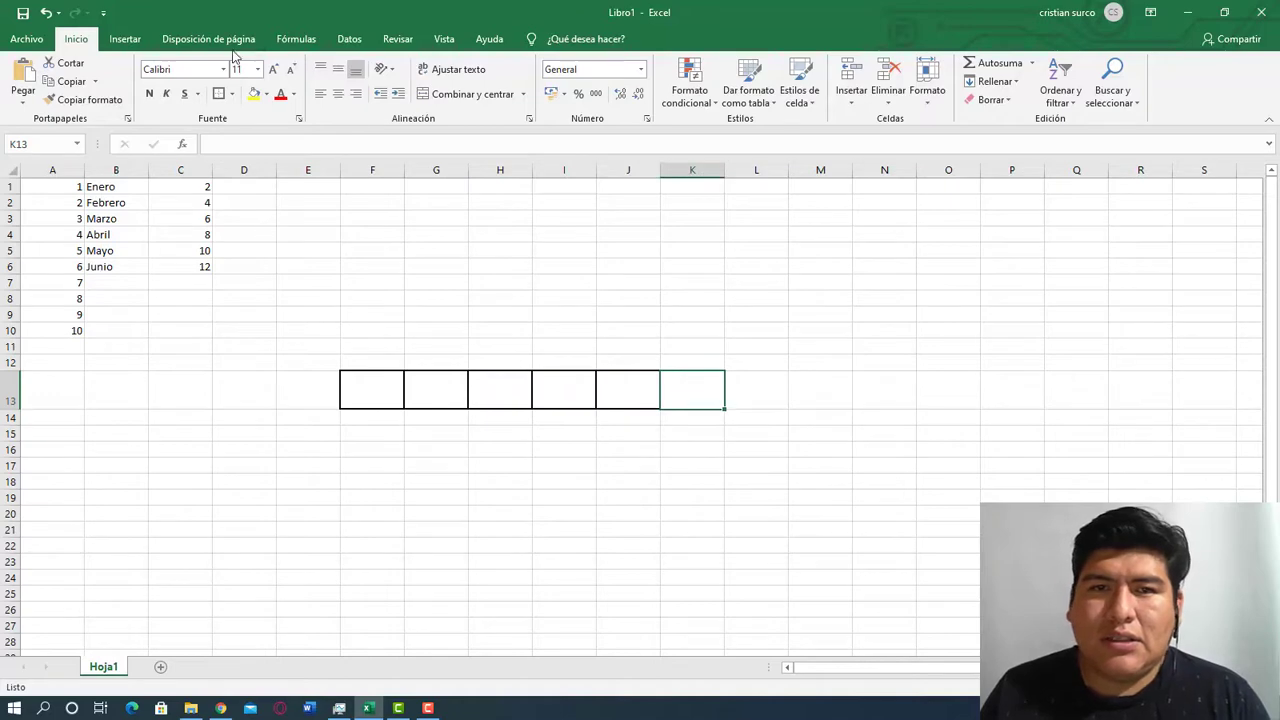
pyautogui.click(355, 394)
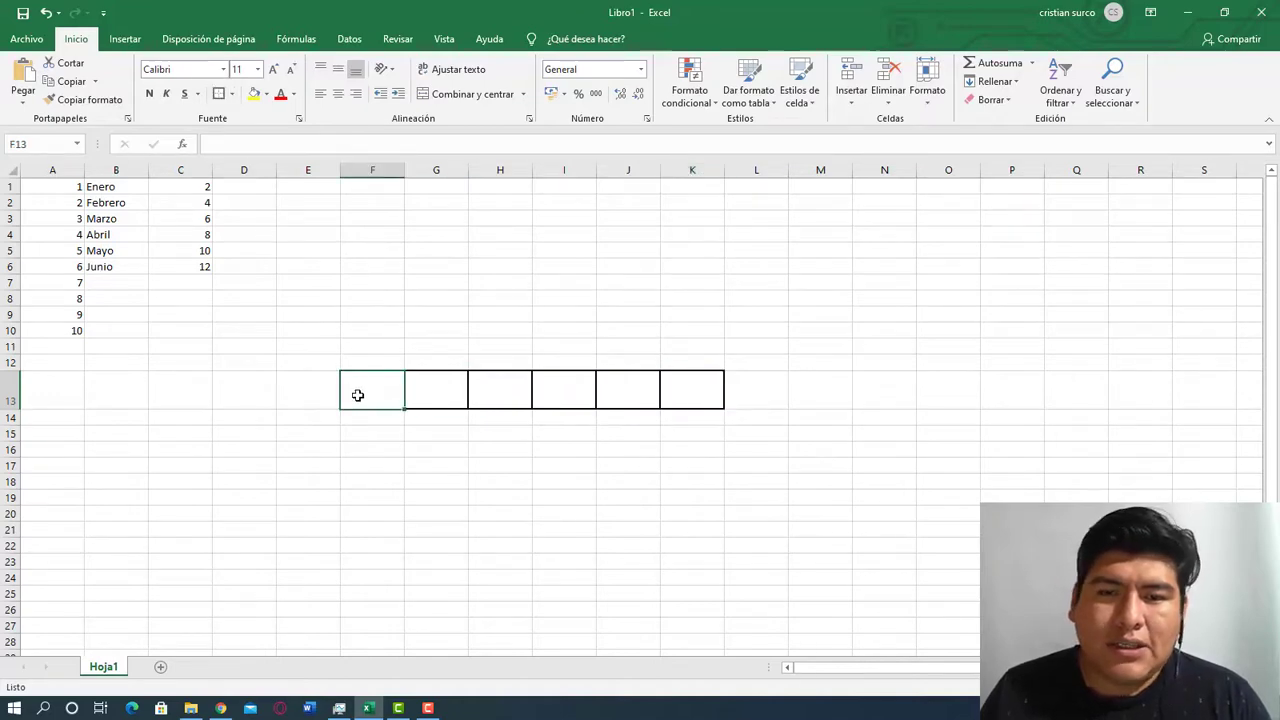
pyautogui.click(432, 392)
# Enter 61 in G13, 65 in I13 and 69 in K13.
pyautogui.write('61')
pyautogui.click(540, 394)
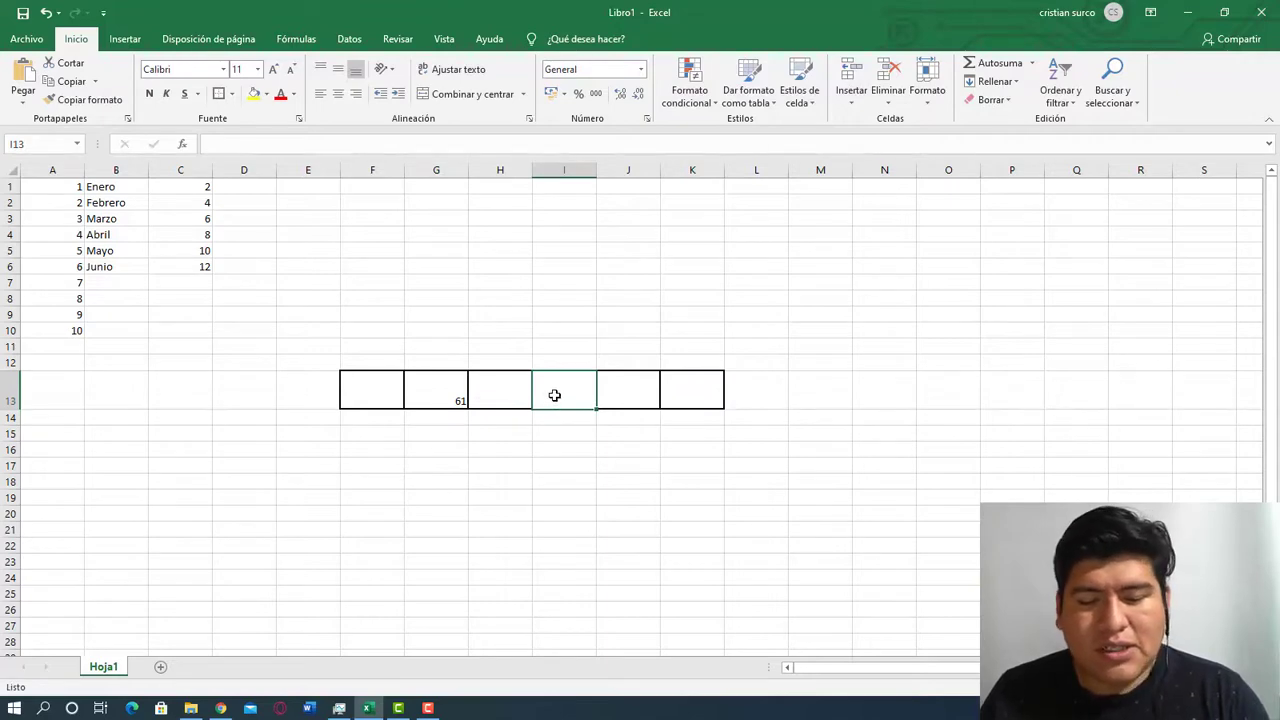
pyautogui.write('65')
pyautogui.click(697, 393)
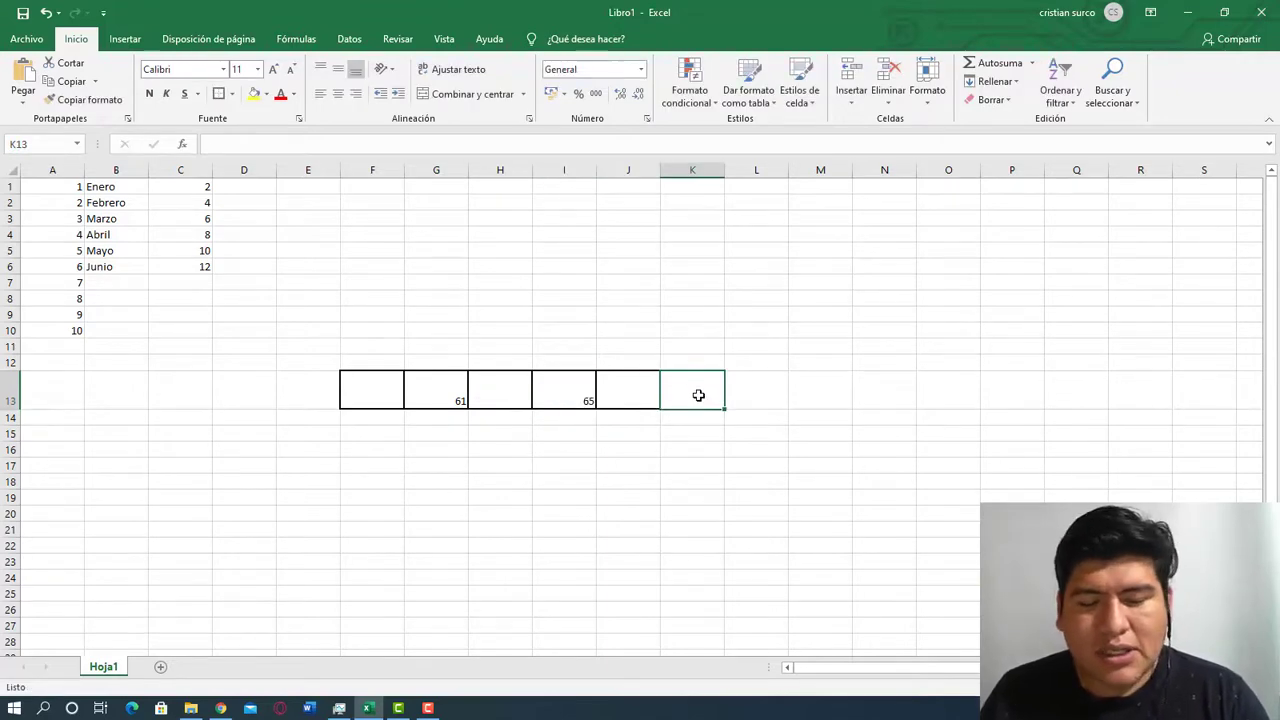
pyautogui.write('69')
# Centre F13:K13 vertically and horizontally and raise its font size to 20.
pyautogui.click(620, 447)
pyautogui.moveTo(343, 394); pyautogui.dragTo(500, 394)
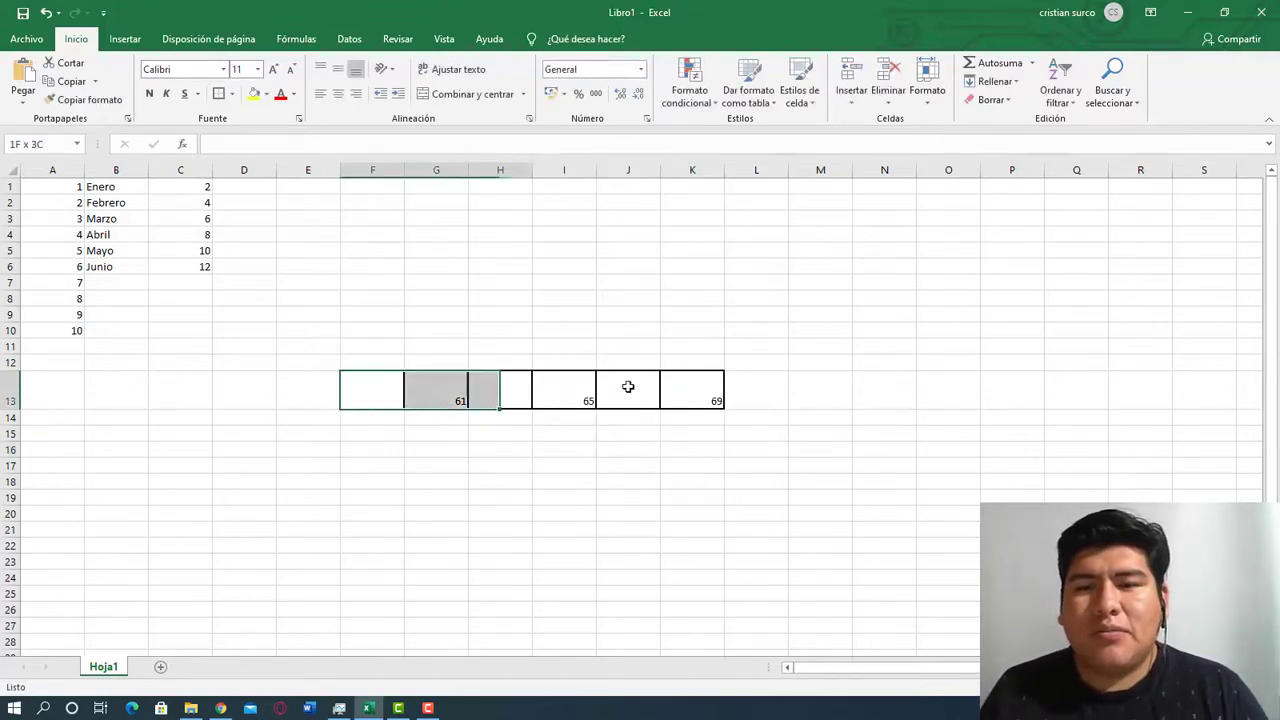
pyautogui.moveTo(628, 387); pyautogui.dragTo(700, 390)
pyautogui.click(338, 69)
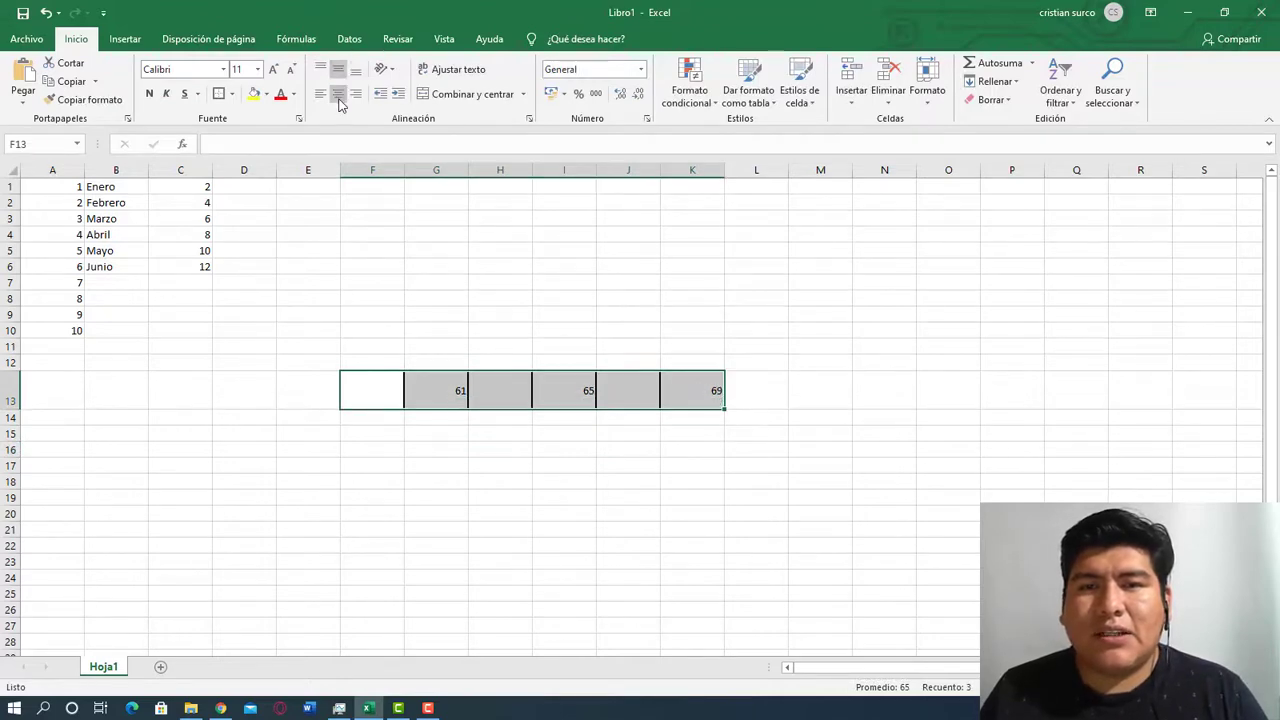
pyautogui.click(339, 96)
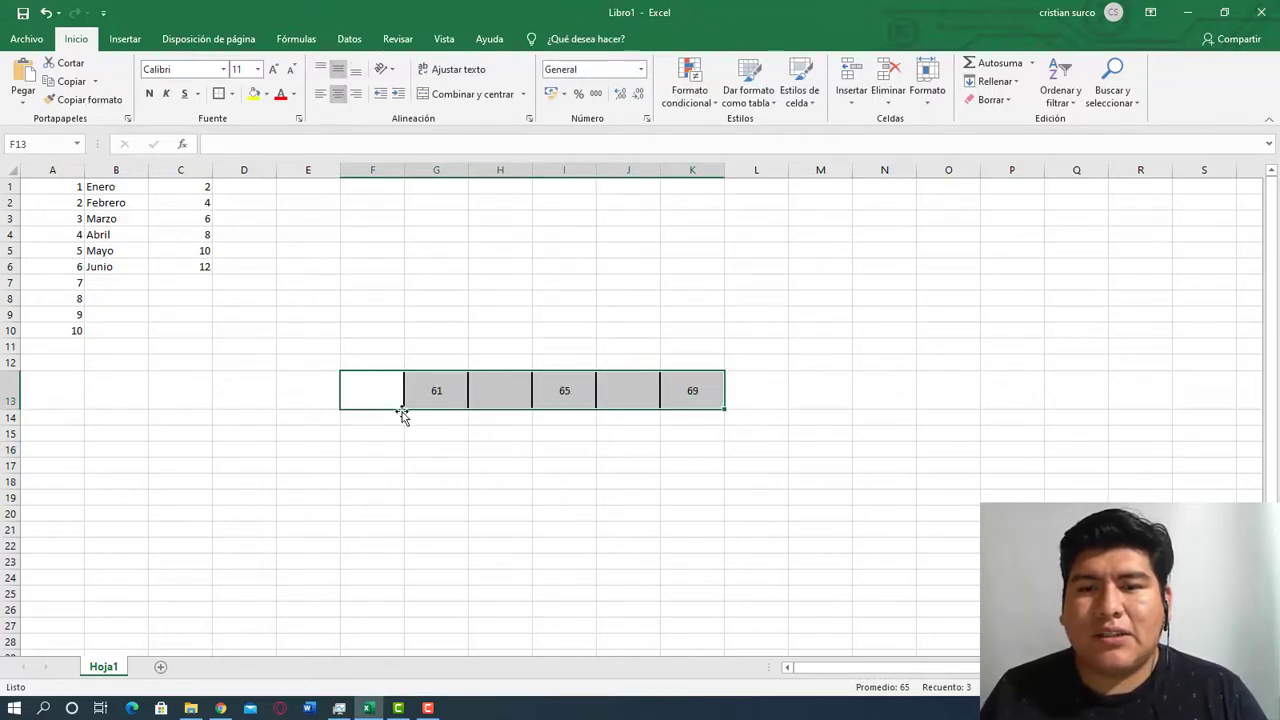
pyautogui.click(274, 72)
pyautogui.click(274, 72)
pyautogui.click(274, 72)
pyautogui.click(274, 72)
pyautogui.click(274, 72)
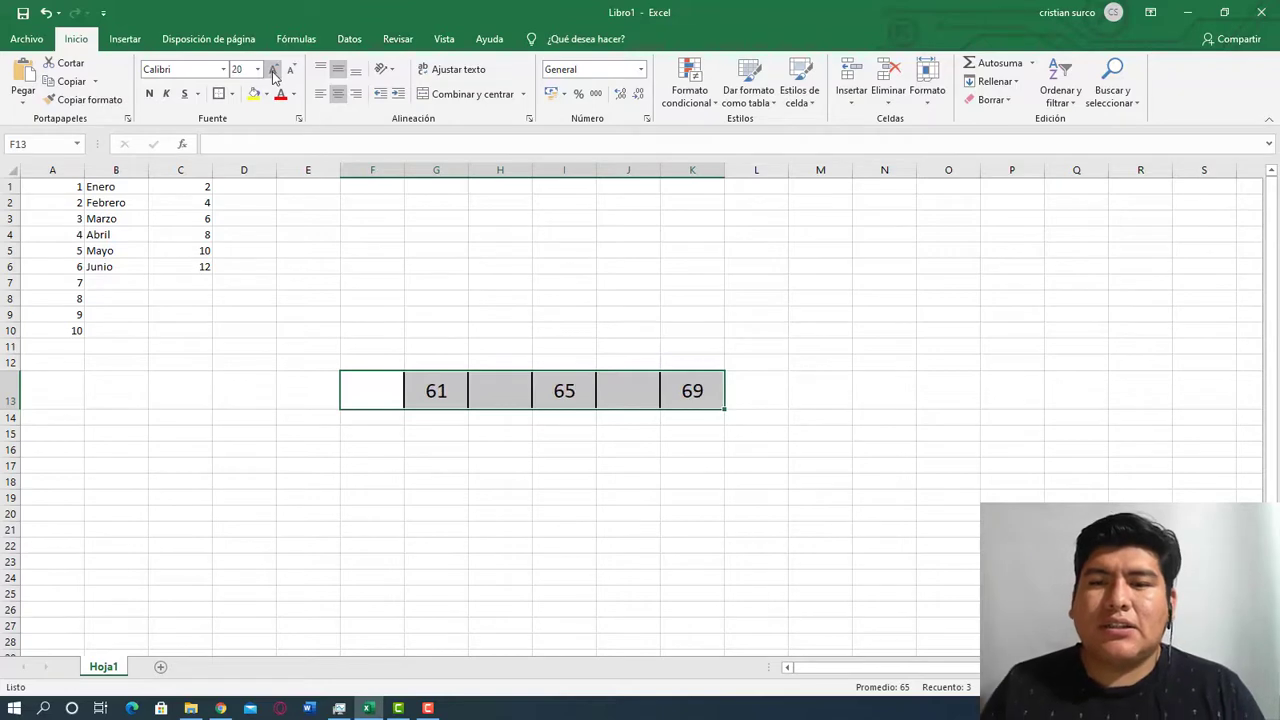
# Enter 59 in cell F13.
pyautogui.click(386, 396)
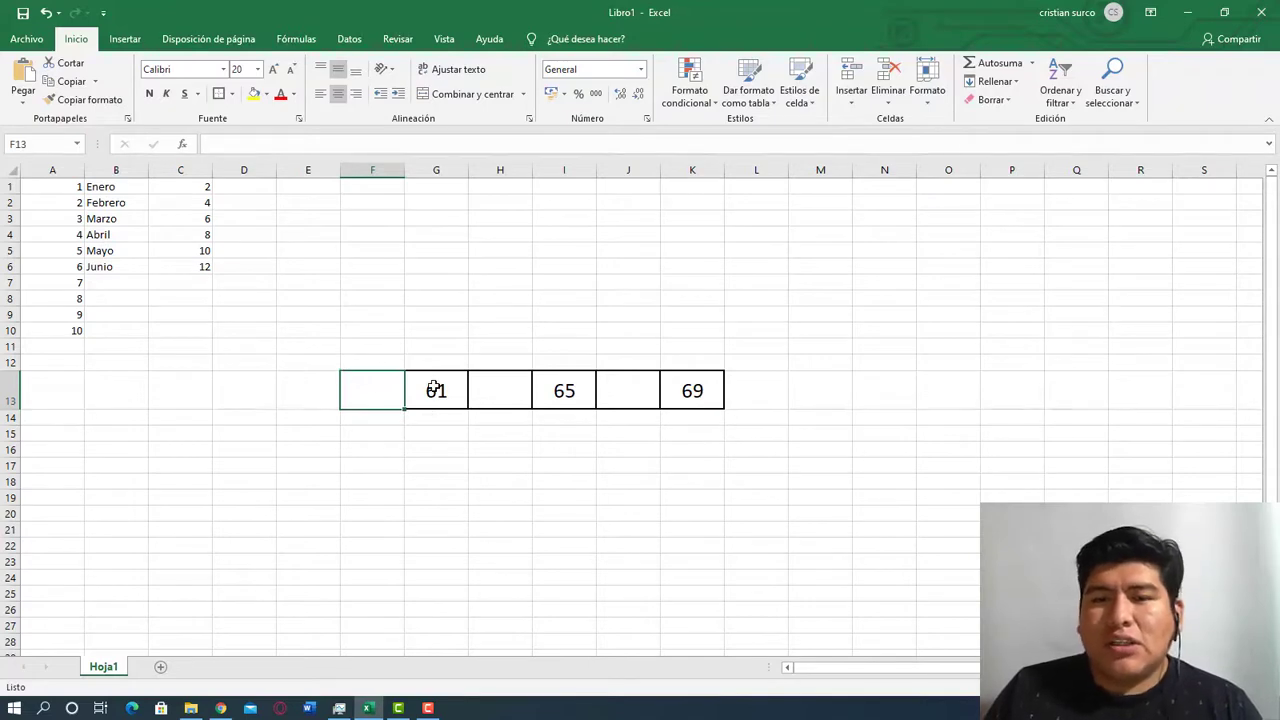
pyautogui.click(436, 390)
pyautogui.click(363, 380)
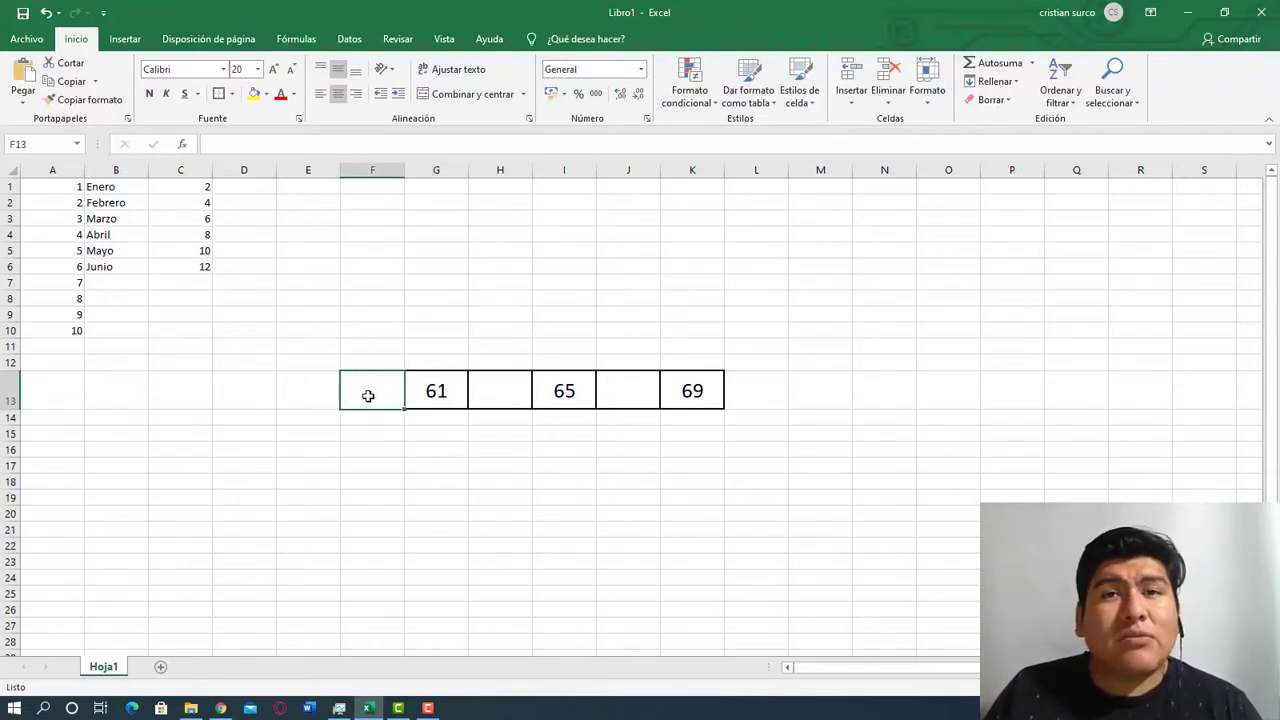
pyautogui.click(430, 393)
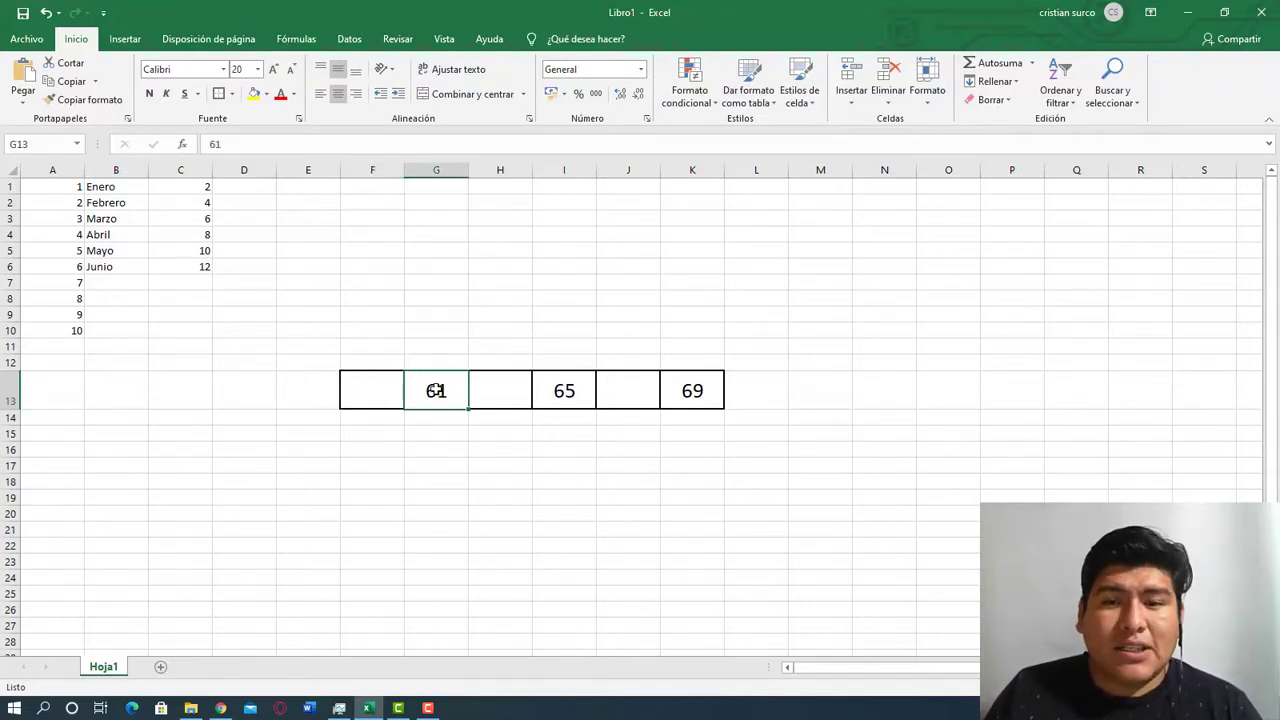
pyautogui.click(356, 385)
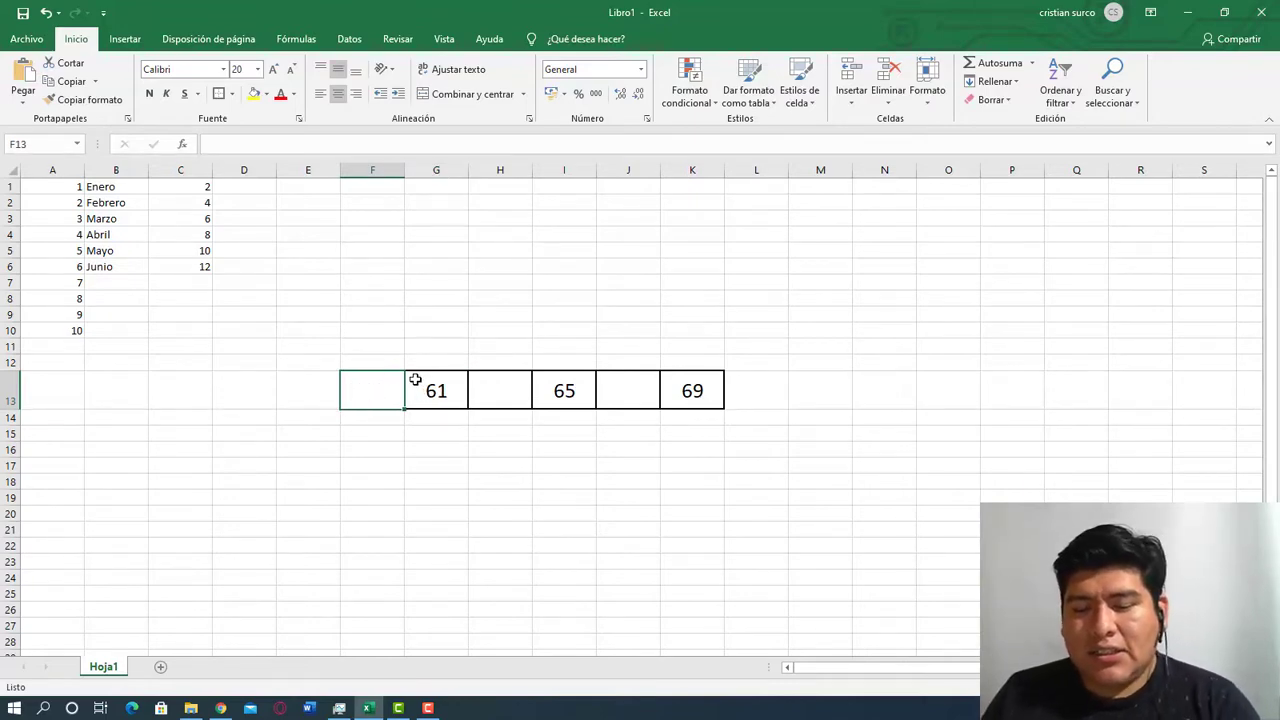
pyautogui.write('59')
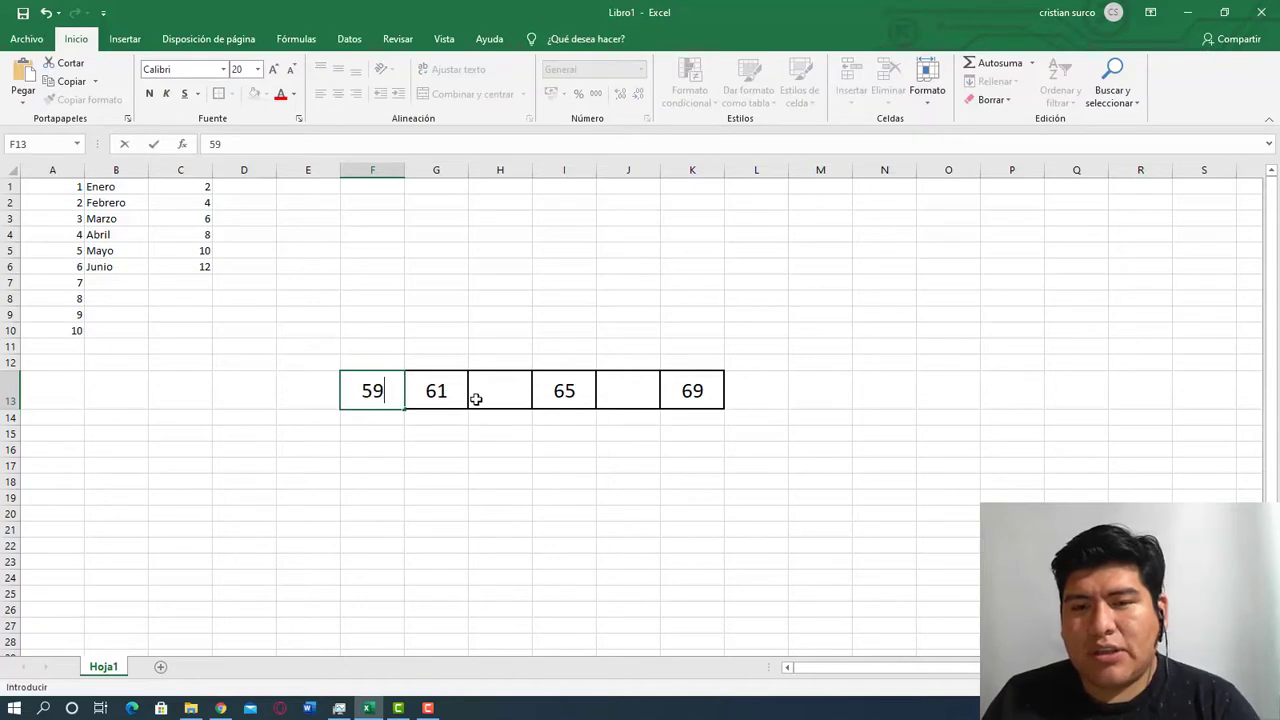
pyautogui.click(474, 397)
pyautogui.click(368, 392)
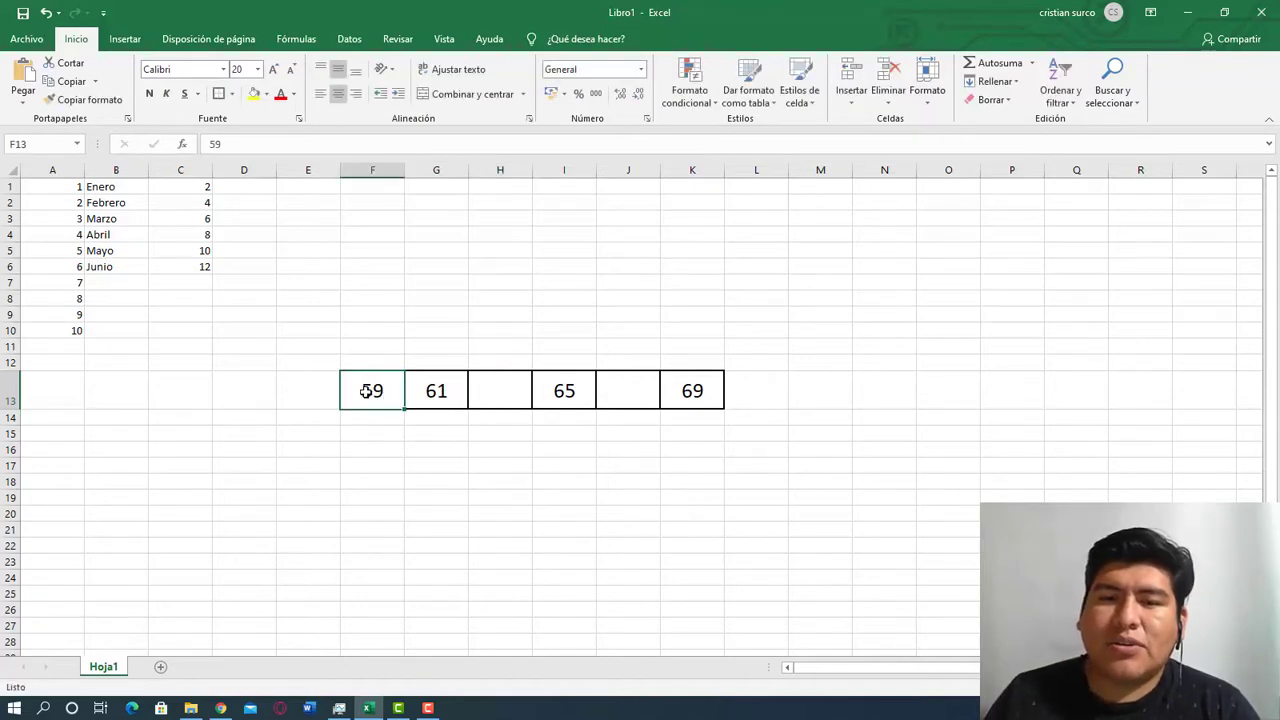
# Fill cells F13, H13 and J13 with yellow.
pyautogui.click(254, 94)
pyautogui.click(471, 395)
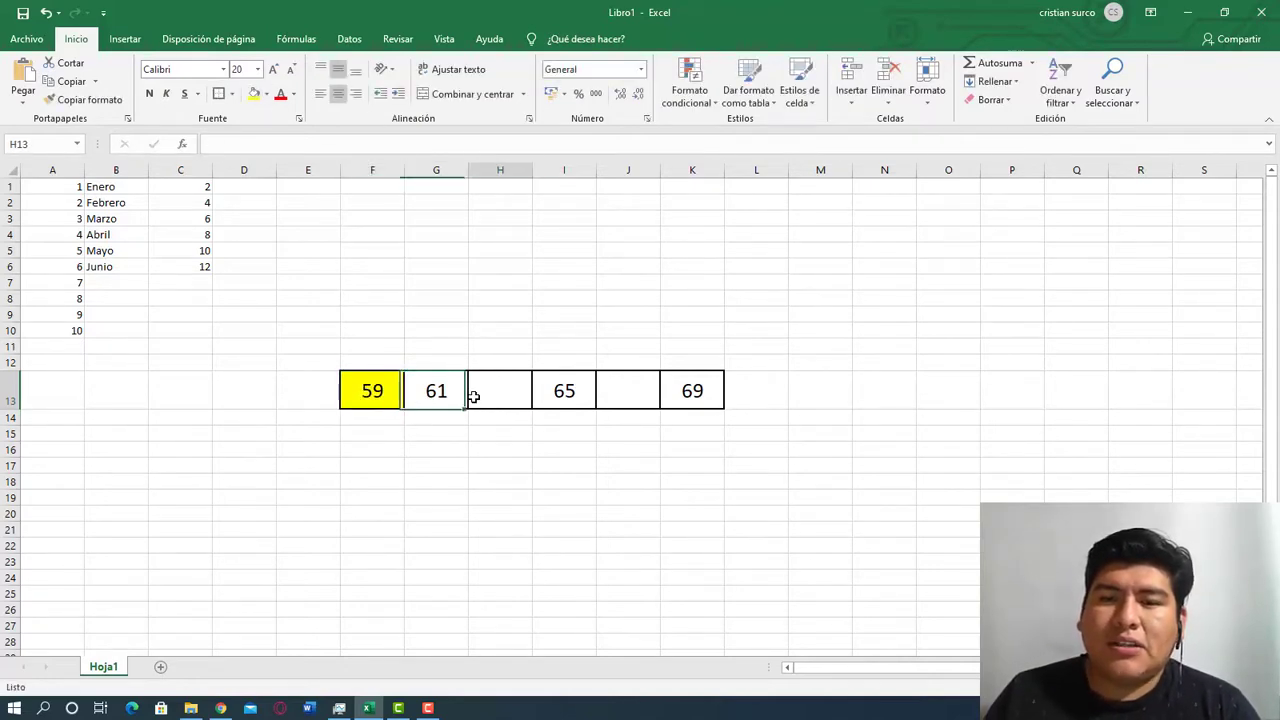
pyautogui.click(254, 94)
pyautogui.click(641, 394)
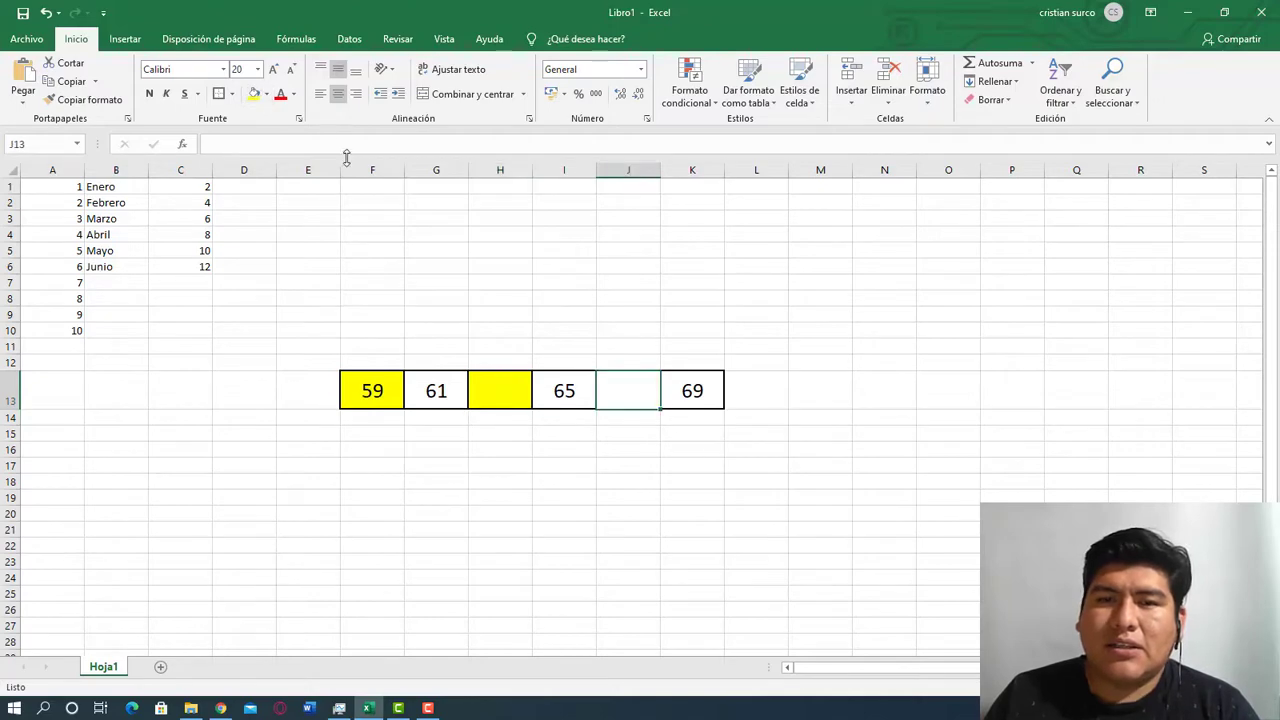
pyautogui.click(254, 94)
# Enter 63 in H13 and 67 in J13, then review the finished row.
pyautogui.click(450, 385)
pyautogui.click(491, 392)
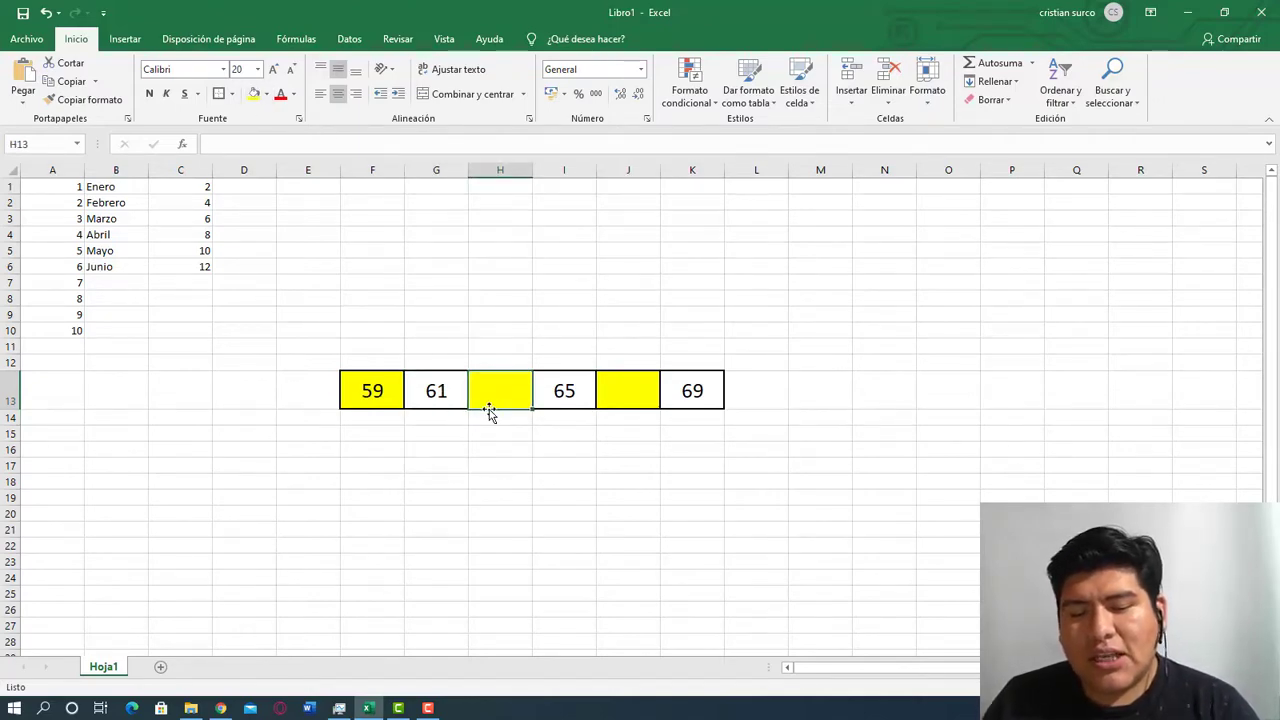
pyautogui.write('63')
pyautogui.moveTo(480, 431); pyautogui.dragTo(565, 436)
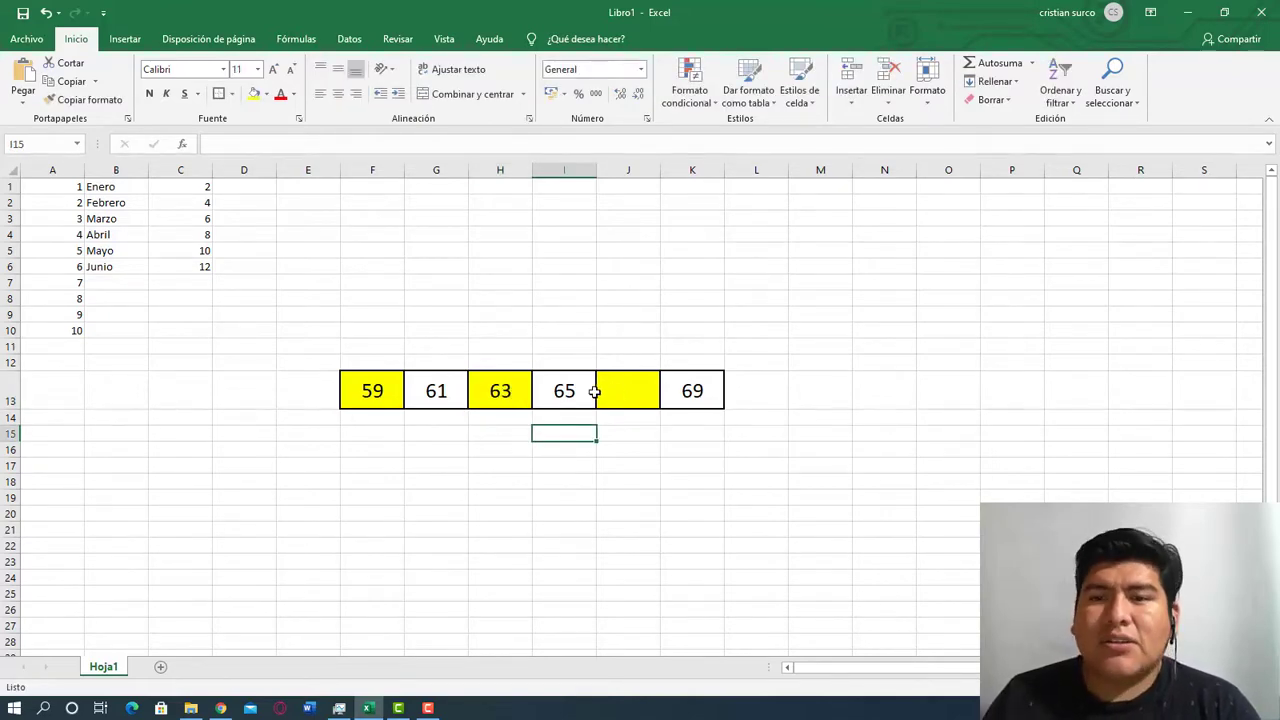
pyautogui.click(628, 386)
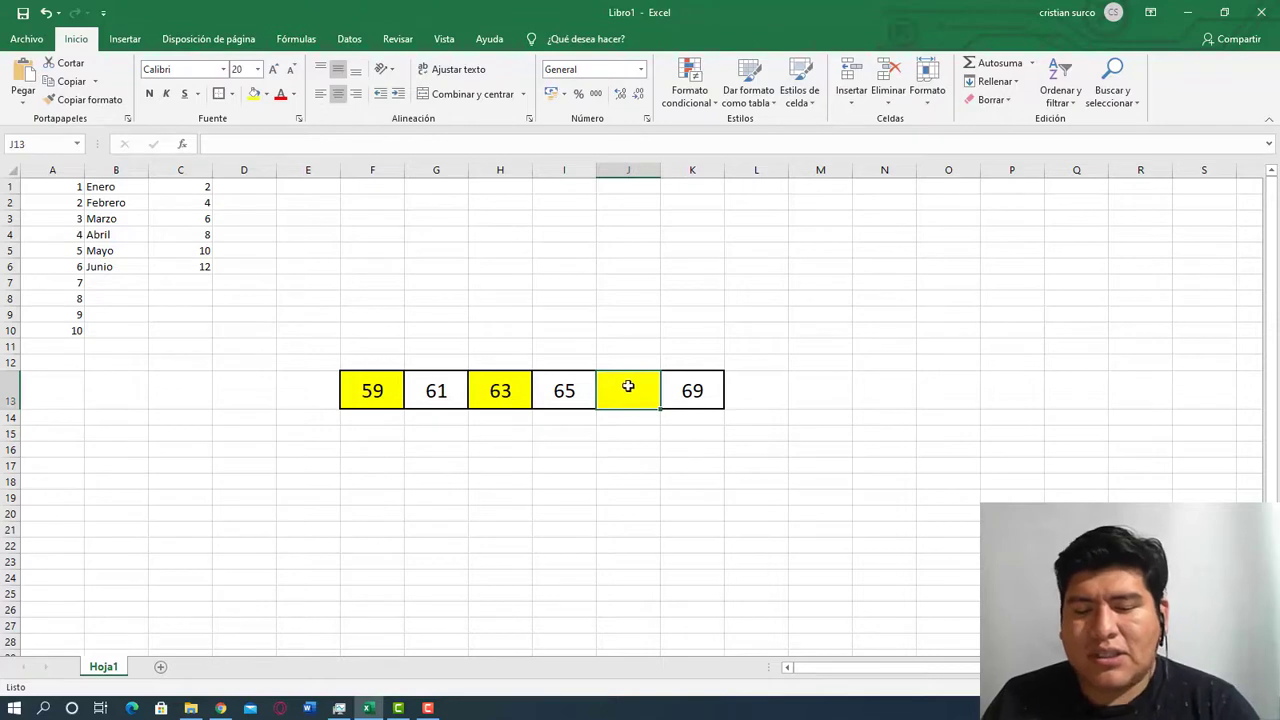
pyautogui.write('67')
pyautogui.press('Return')
pyautogui.click(628, 392)
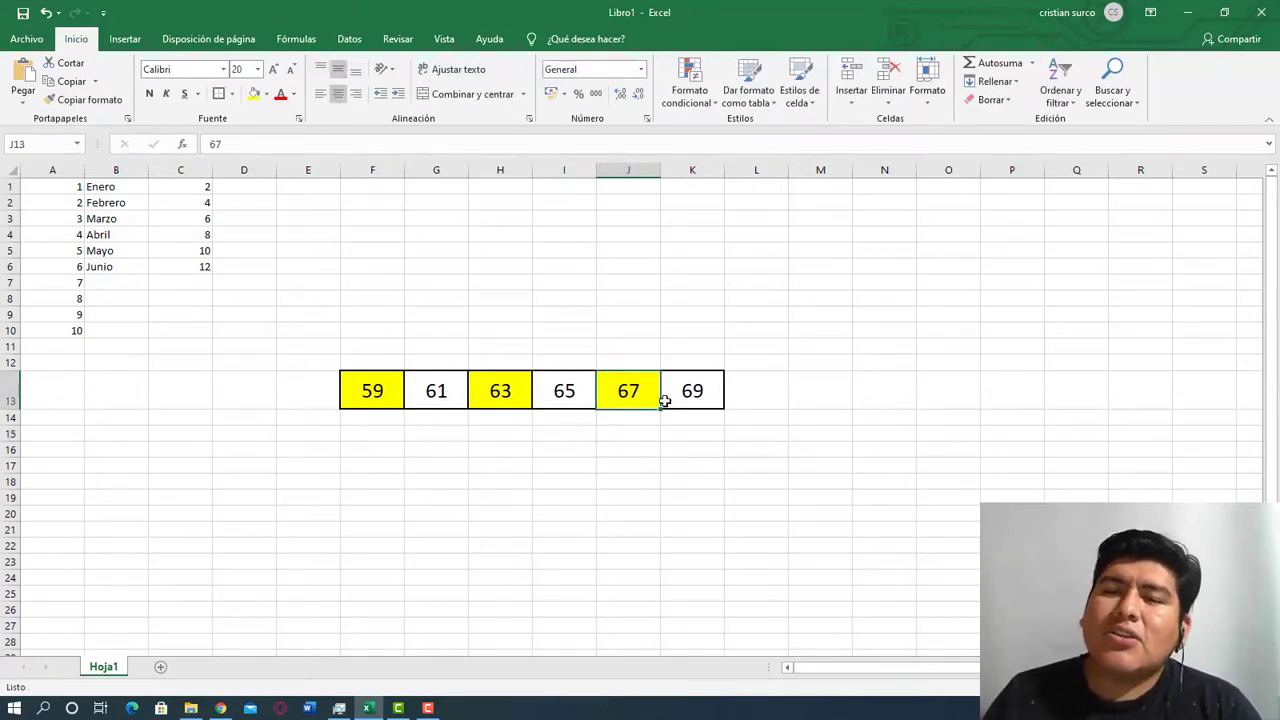
pyautogui.moveTo(372, 393); pyautogui.dragTo(693, 390)
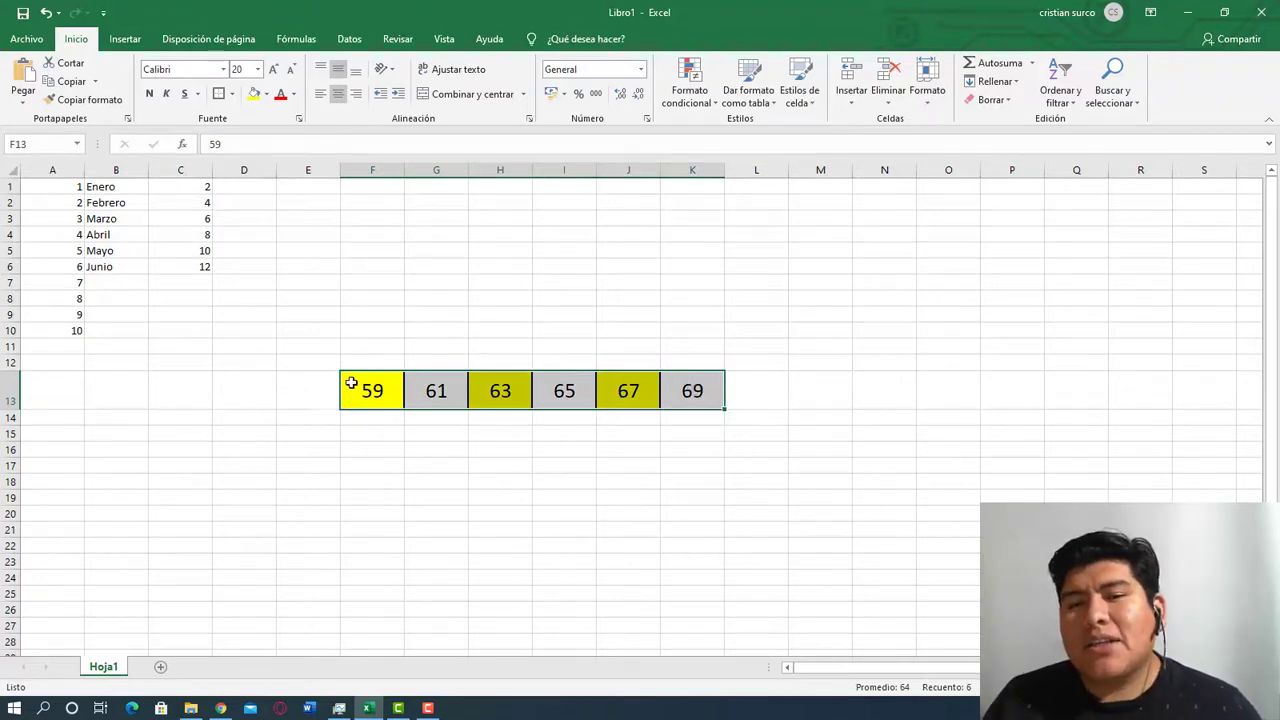
pyautogui.click(377, 402)
pyautogui.click(494, 400)
pyautogui.click(643, 410)
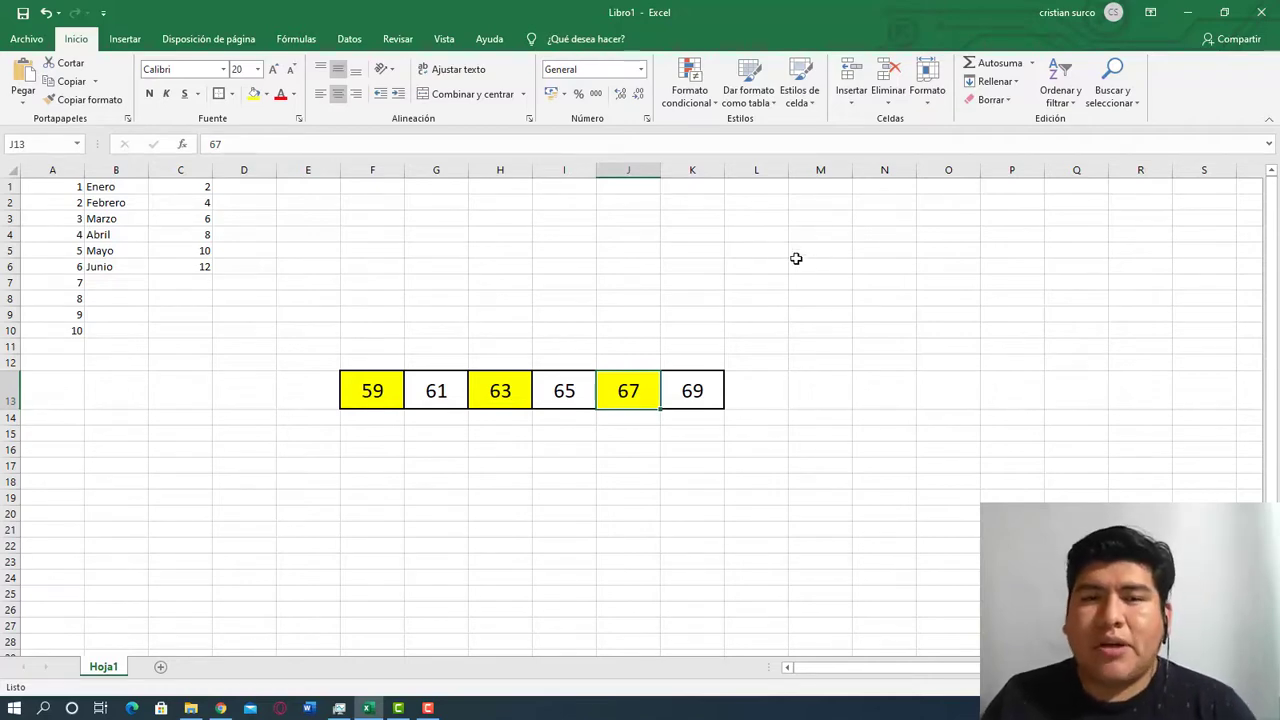
# Enter Enero in cell L1.
pyautogui.click(784, 233)
pyautogui.click(786, 187)
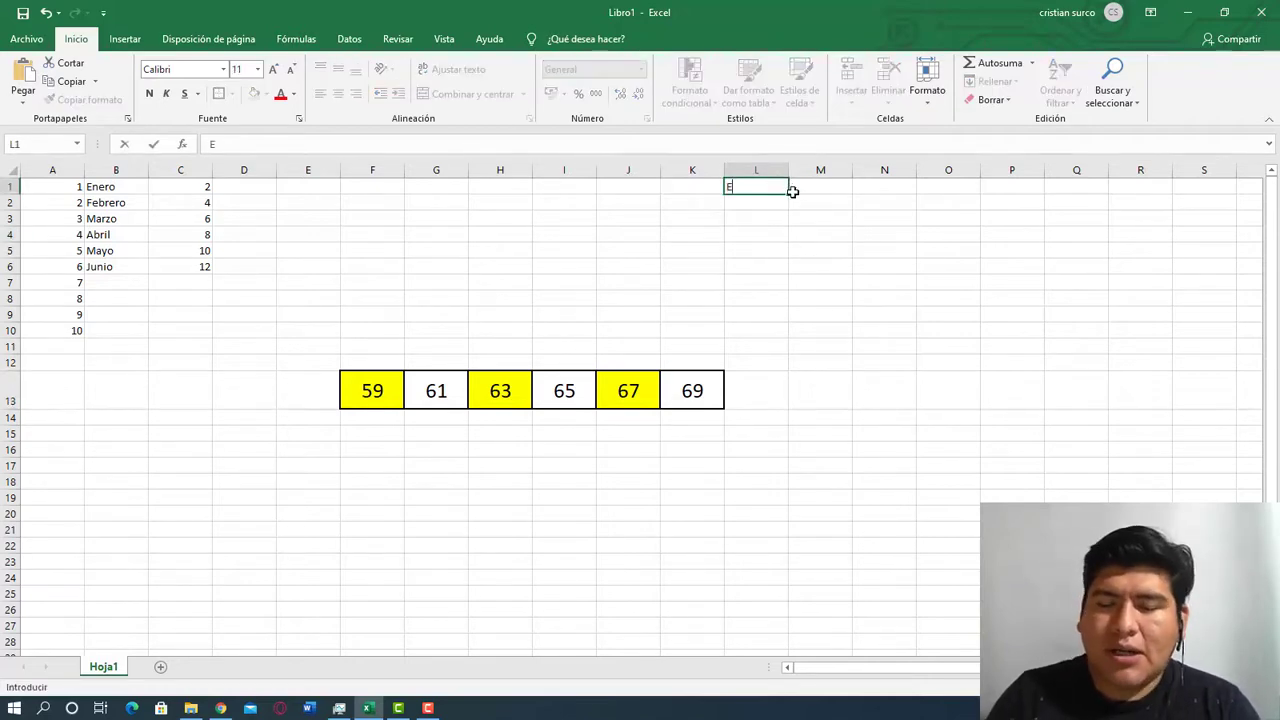
pyautogui.write('Enero')
pyautogui.press('Return')
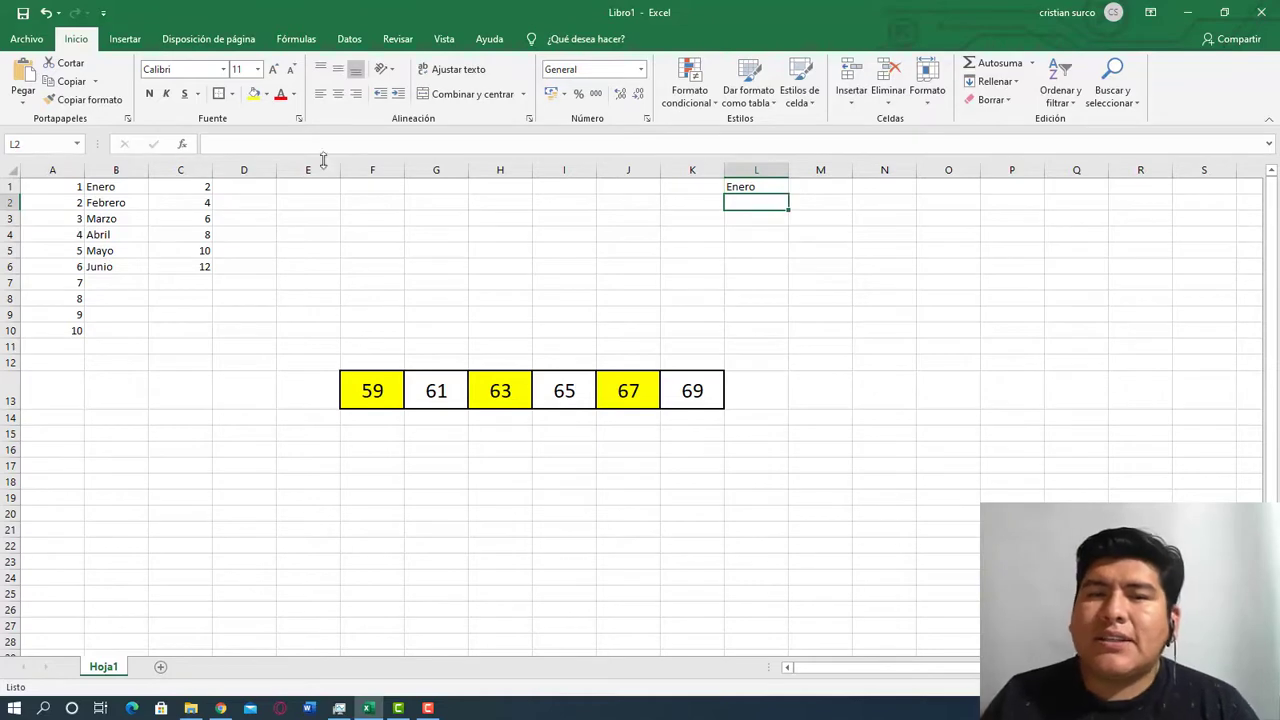
pyautogui.click(115, 189)
pyautogui.click(110, 205)
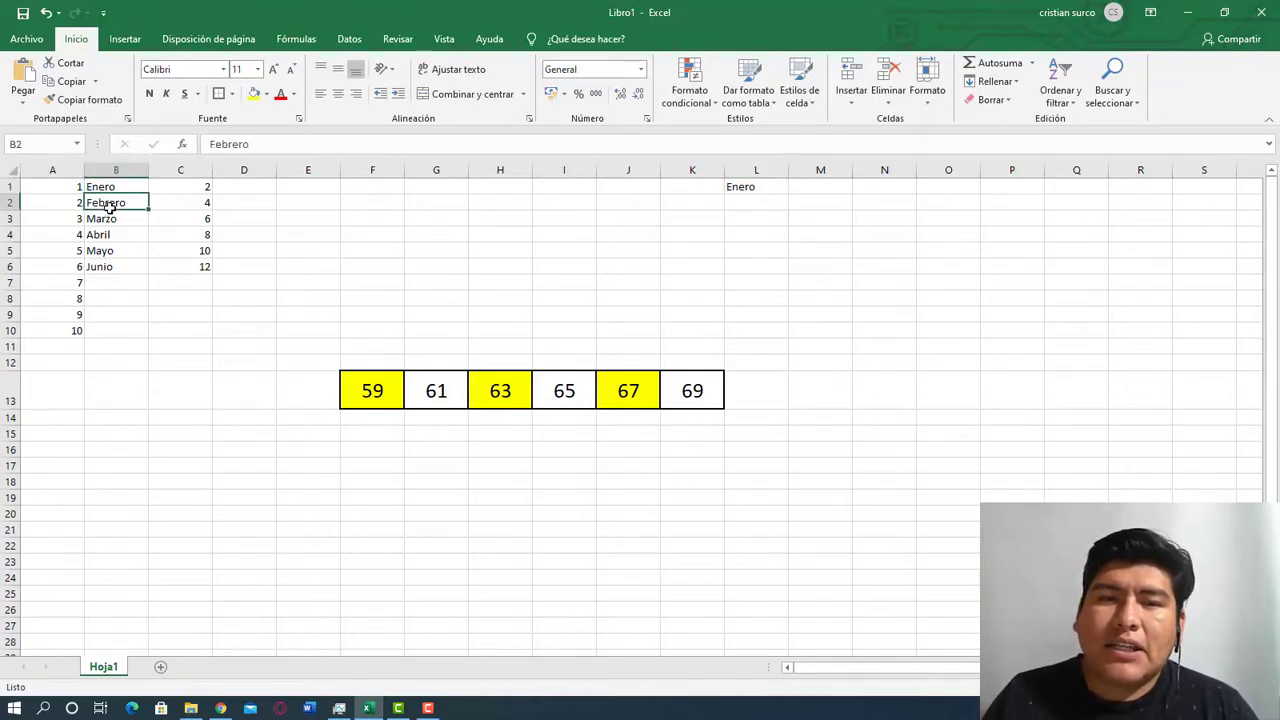
pyautogui.click(108, 220)
pyautogui.click(106, 236)
pyautogui.click(105, 251)
# Drag L1's fill handle down to L12 to fill Febrero through Diciembre.
pyautogui.click(760, 197)
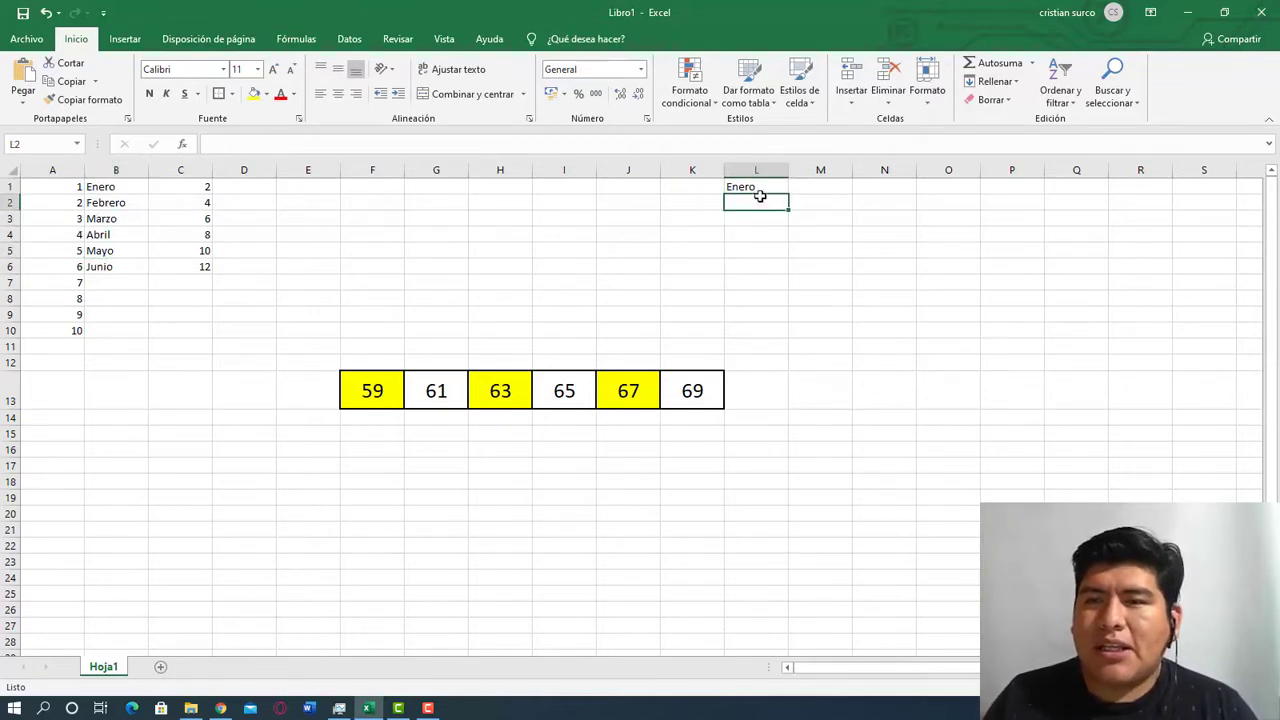
pyautogui.click(776, 189)
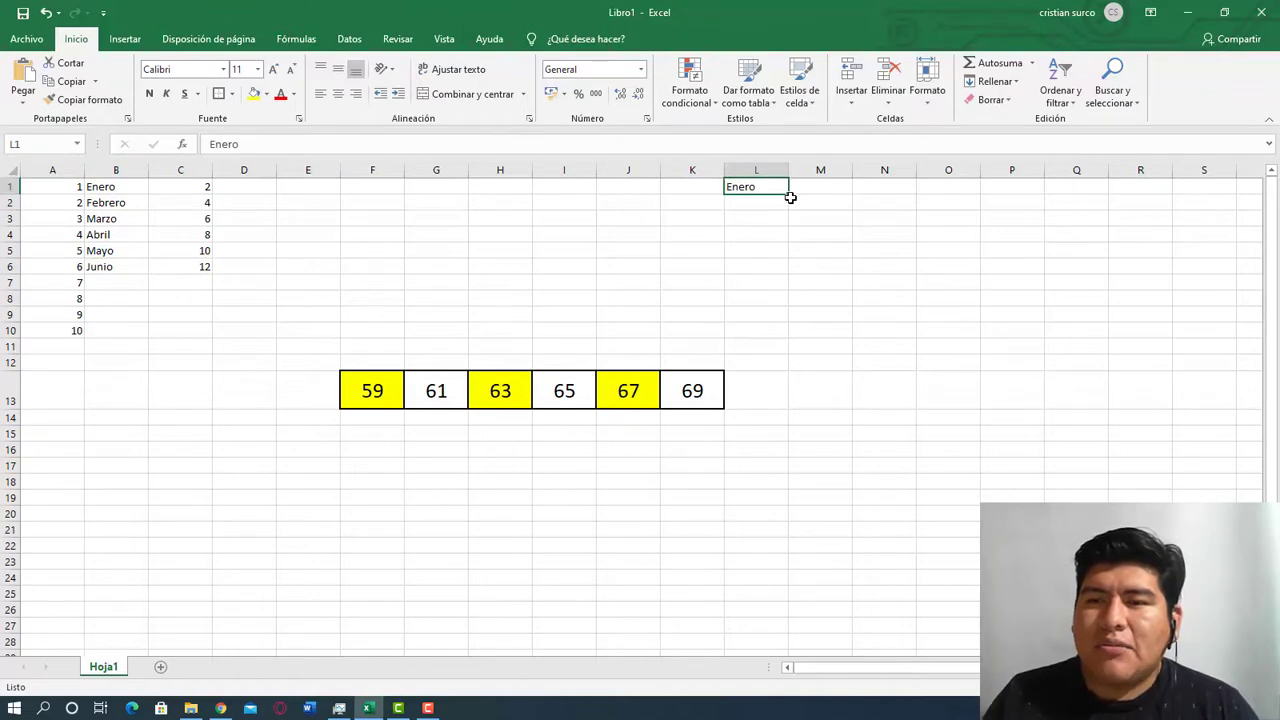
pyautogui.moveTo(788, 191); pyautogui.dragTo(786, 370)
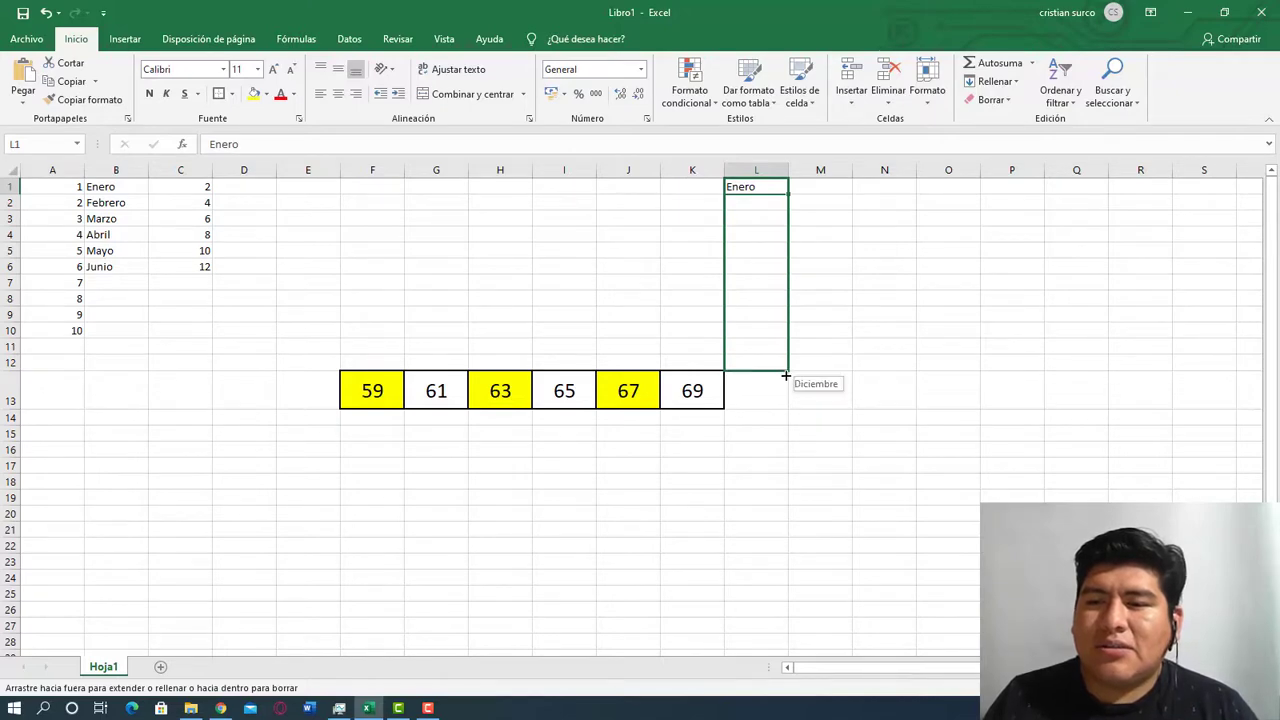
pyautogui.moveTo(786, 375); pyautogui.dragTo(786, 375)
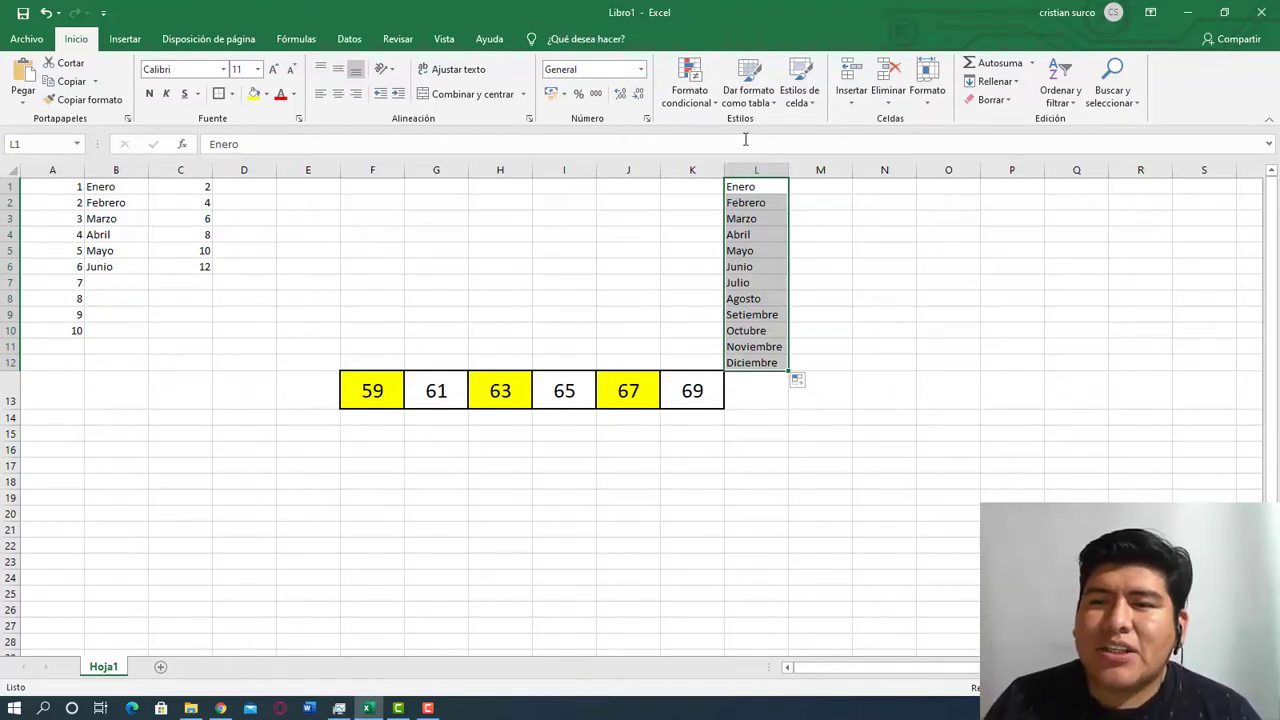
pyautogui.click(811, 381)
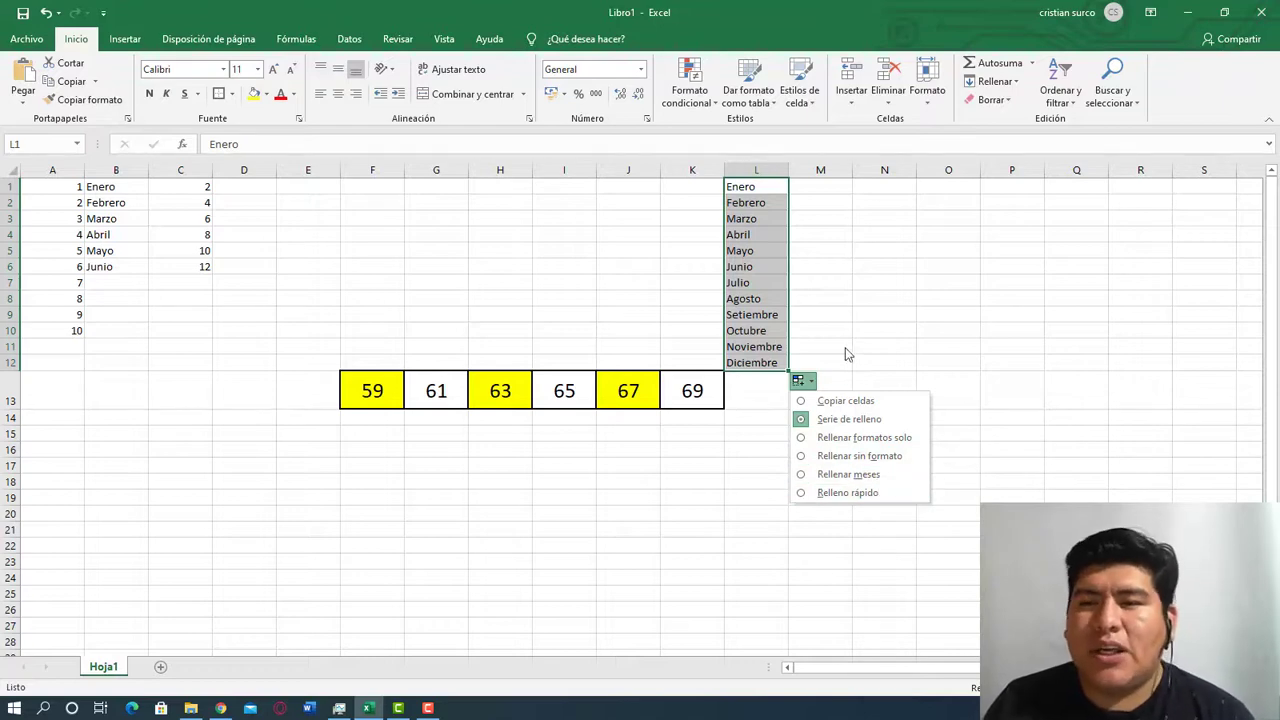
pyautogui.click(782, 263)
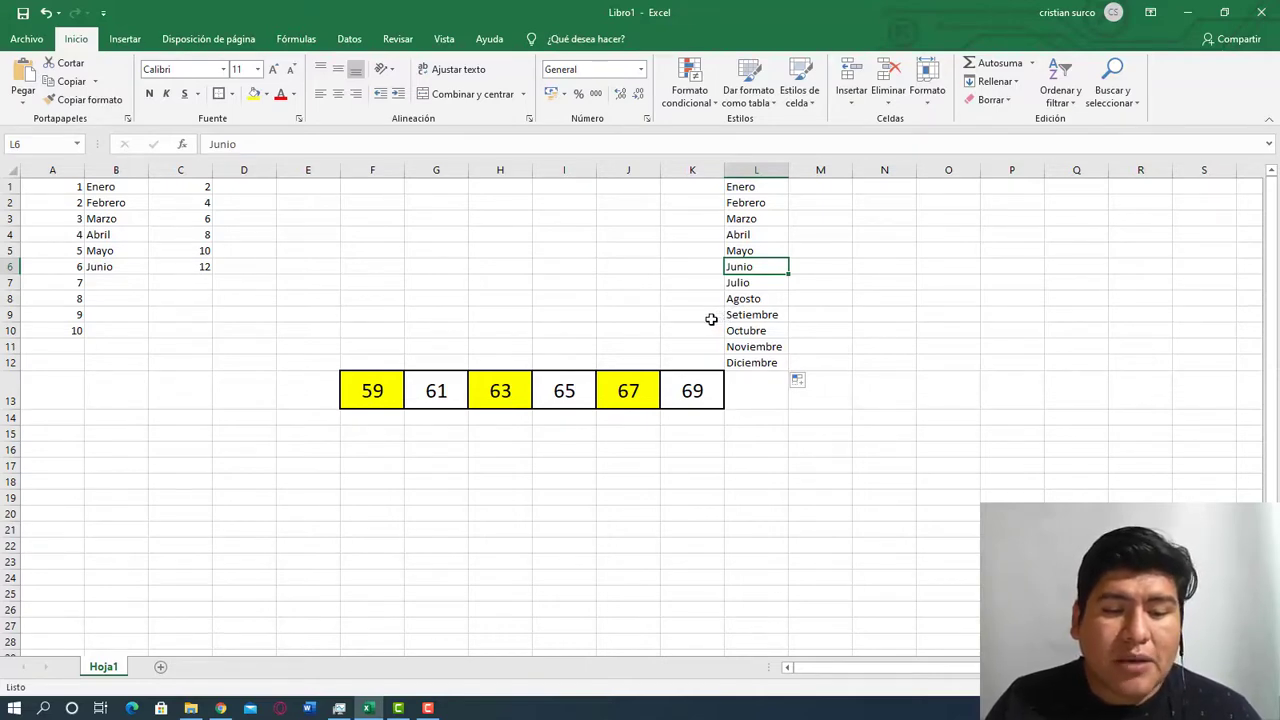
pyautogui.click(768, 236)
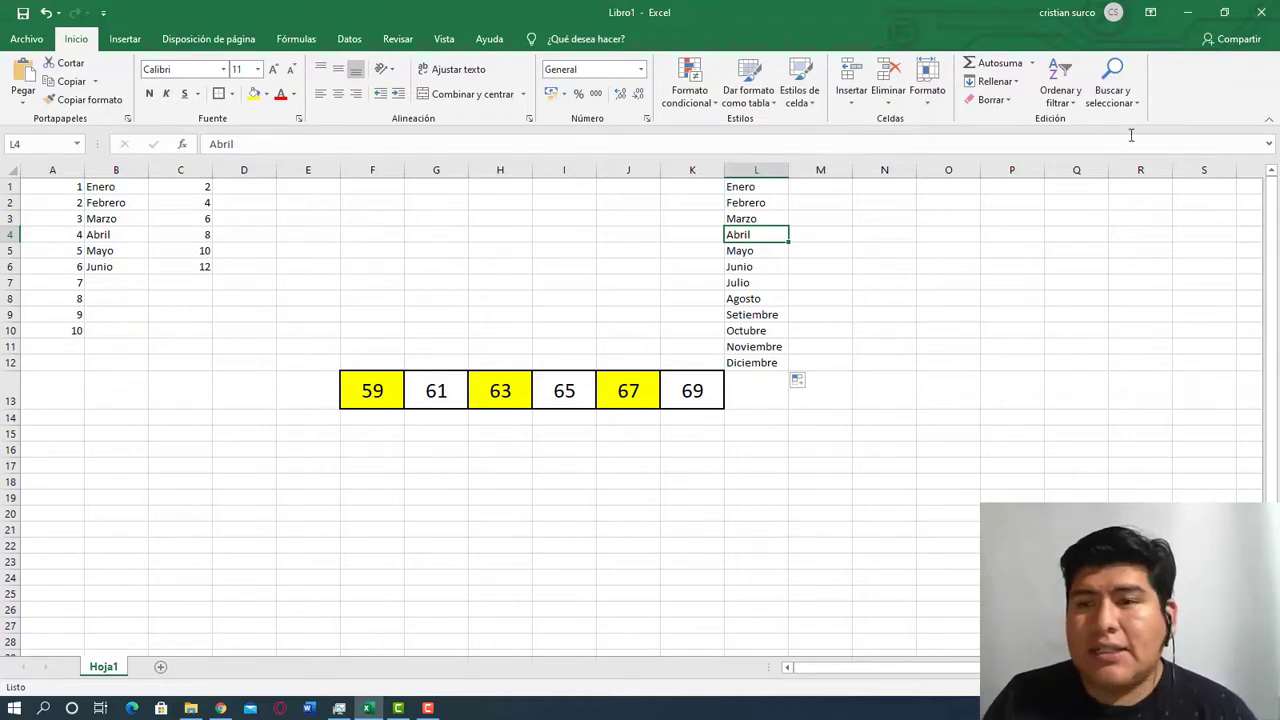
# Drag the Enero cell L1's fill handle right to R1, filling Febrero through Julio.
pyautogui.moveTo(768, 188); pyautogui.dragTo(760, 364)
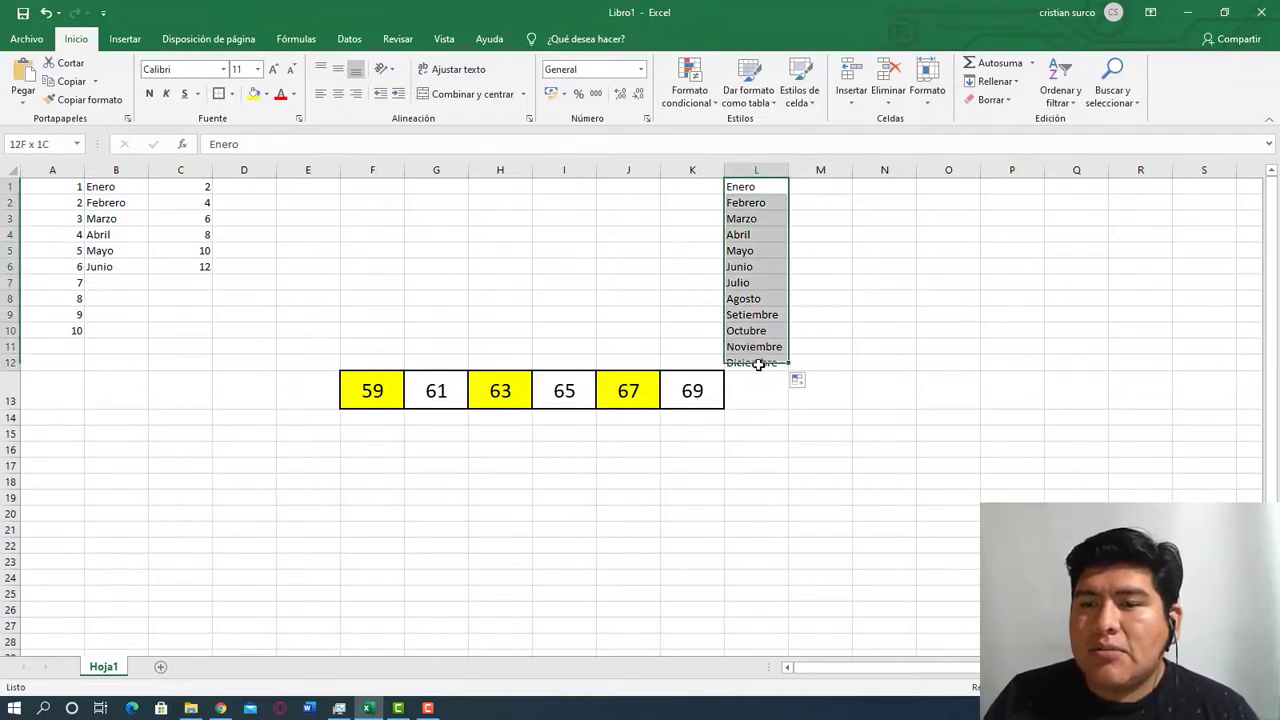
pyautogui.click(780, 189)
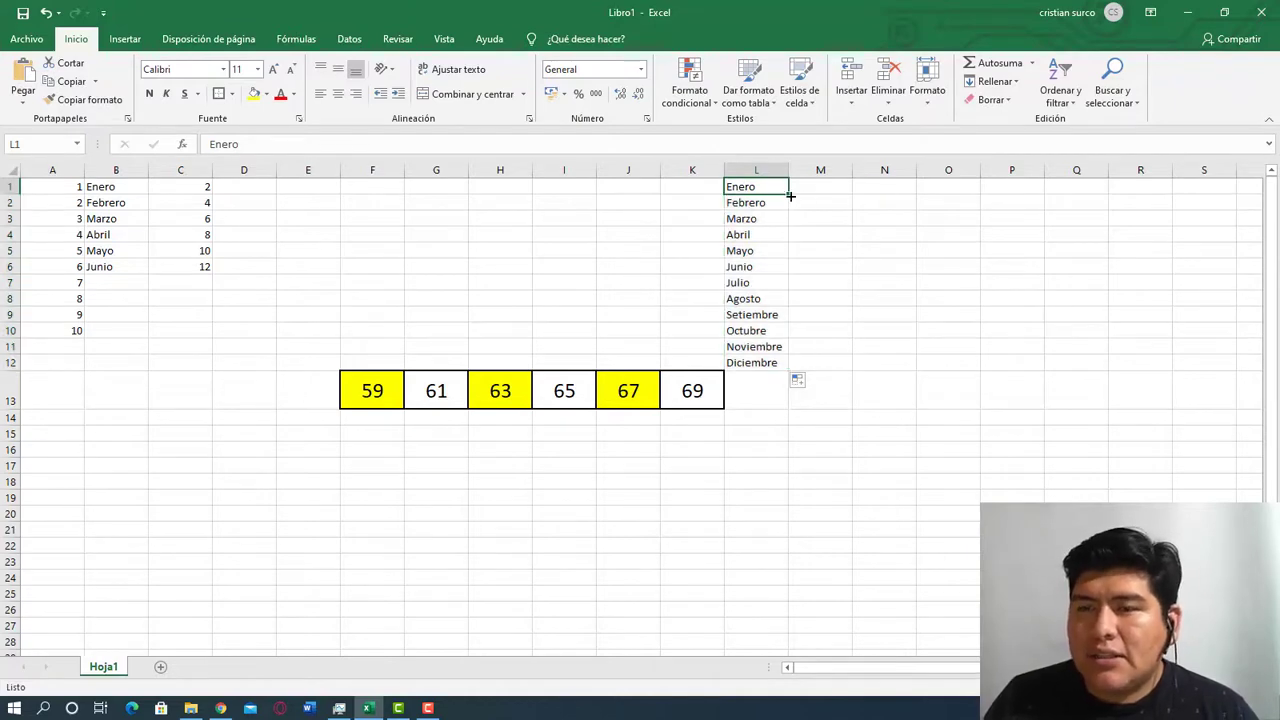
pyautogui.moveTo(790, 197); pyautogui.dragTo(1188, 191)
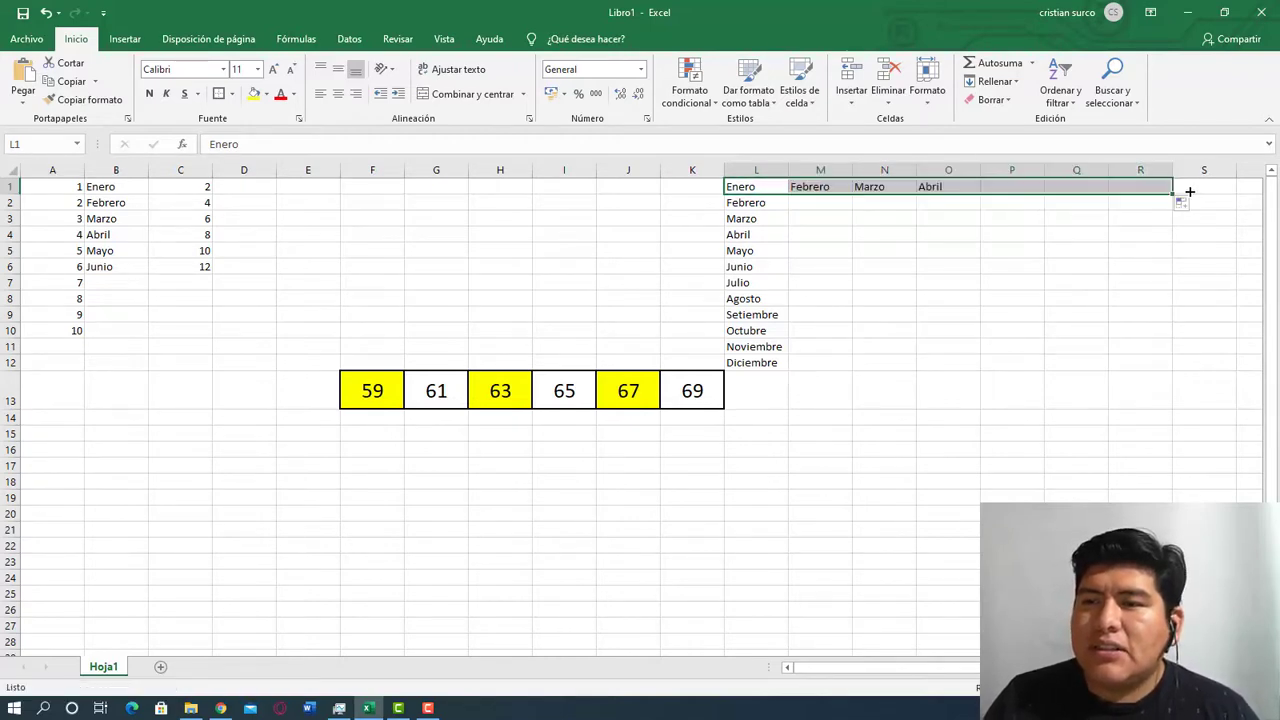
pyautogui.click(1011, 266)
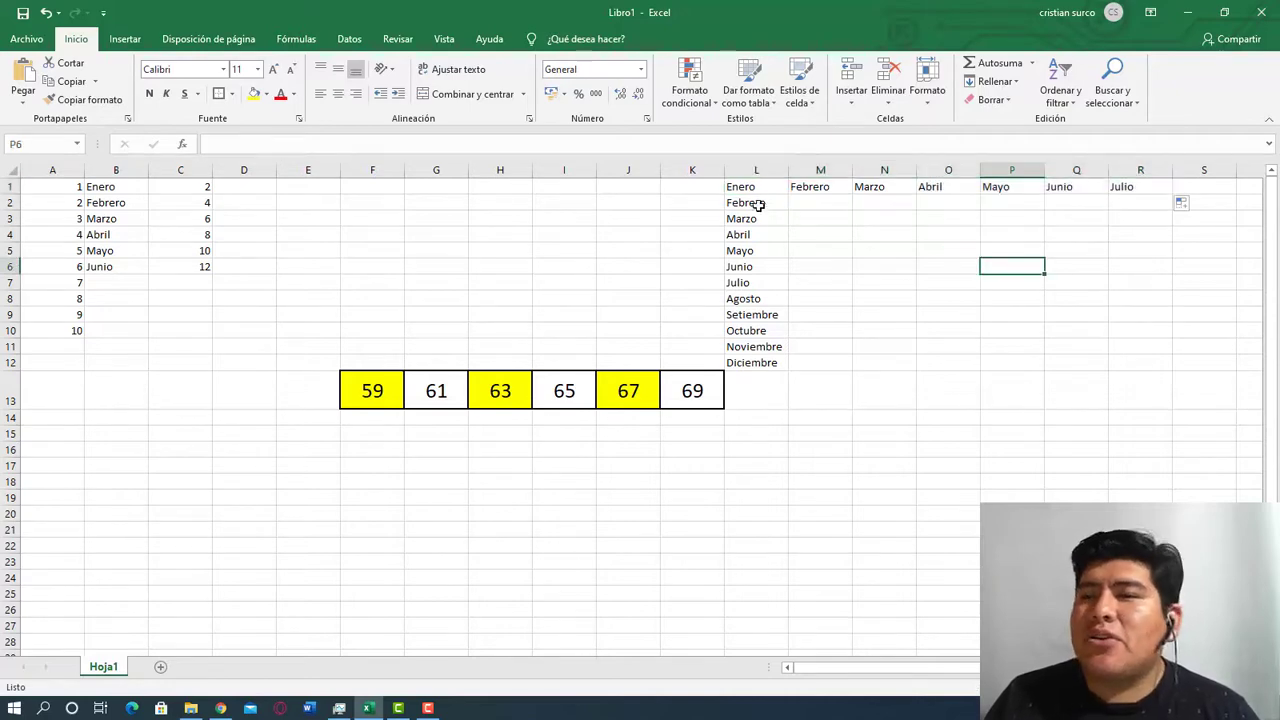
pyautogui.moveTo(745, 187)
pyautogui.mouseDown()
pyautogui.moveTo(760, 362)
pyautogui.moveTo(1029, 201)
pyautogui.moveTo(1120, 184)
pyautogui.mouseUp()
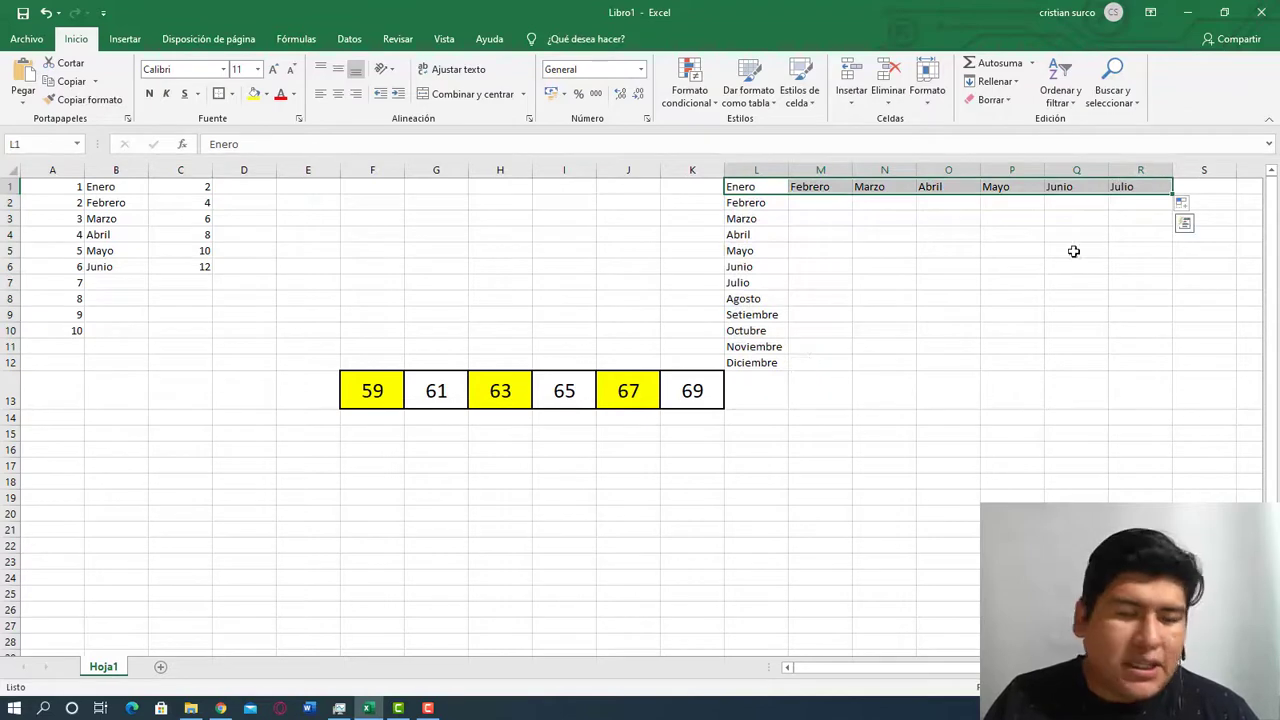
pyautogui.click(1026, 283)
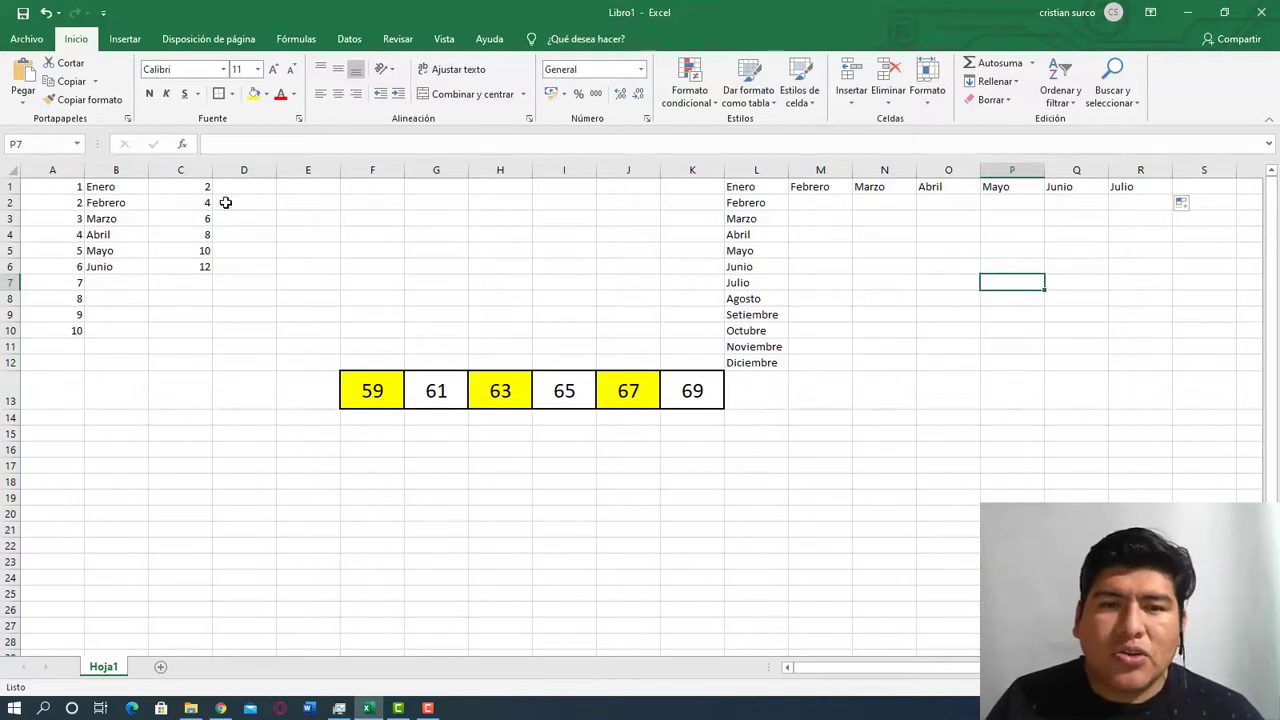
# Fill F1:F11 with the series 1–11 using the Serie de relleno fill option.
pyautogui.click(398, 186)
pyautogui.write('1')
pyautogui.hotkey('ctrl', 'Return')
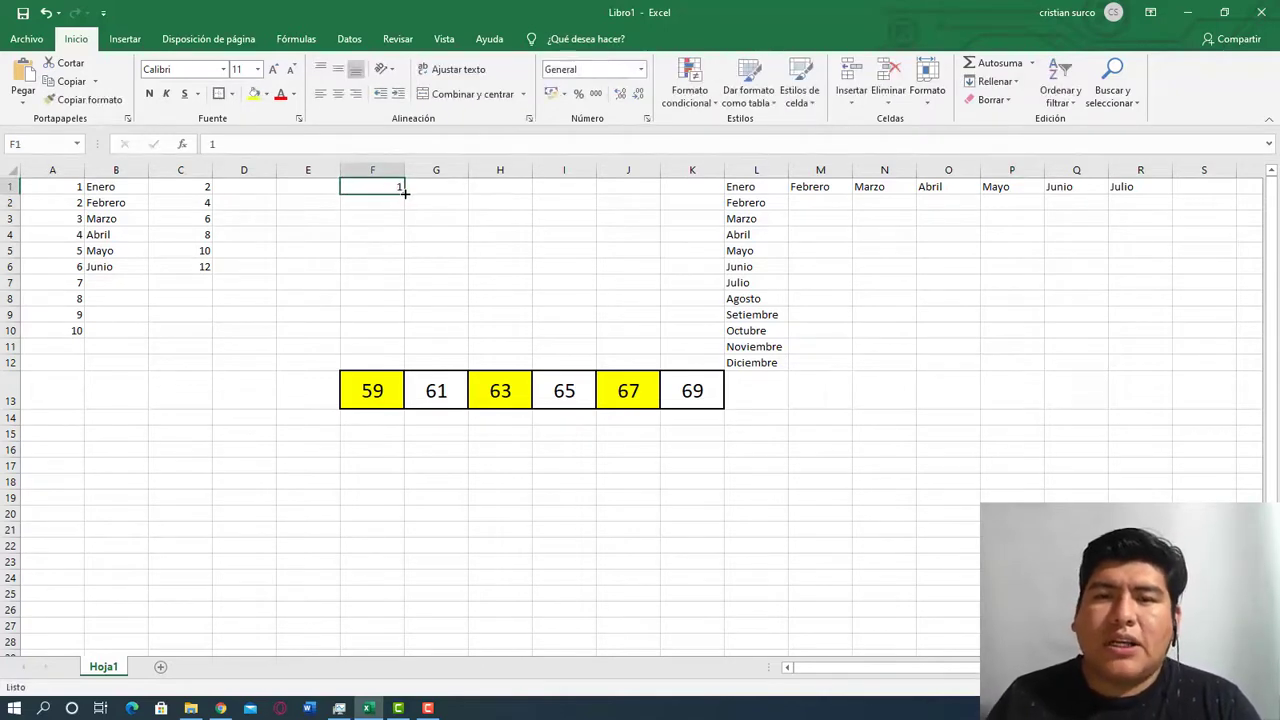
pyautogui.moveTo(404, 193); pyautogui.dragTo(406, 350)
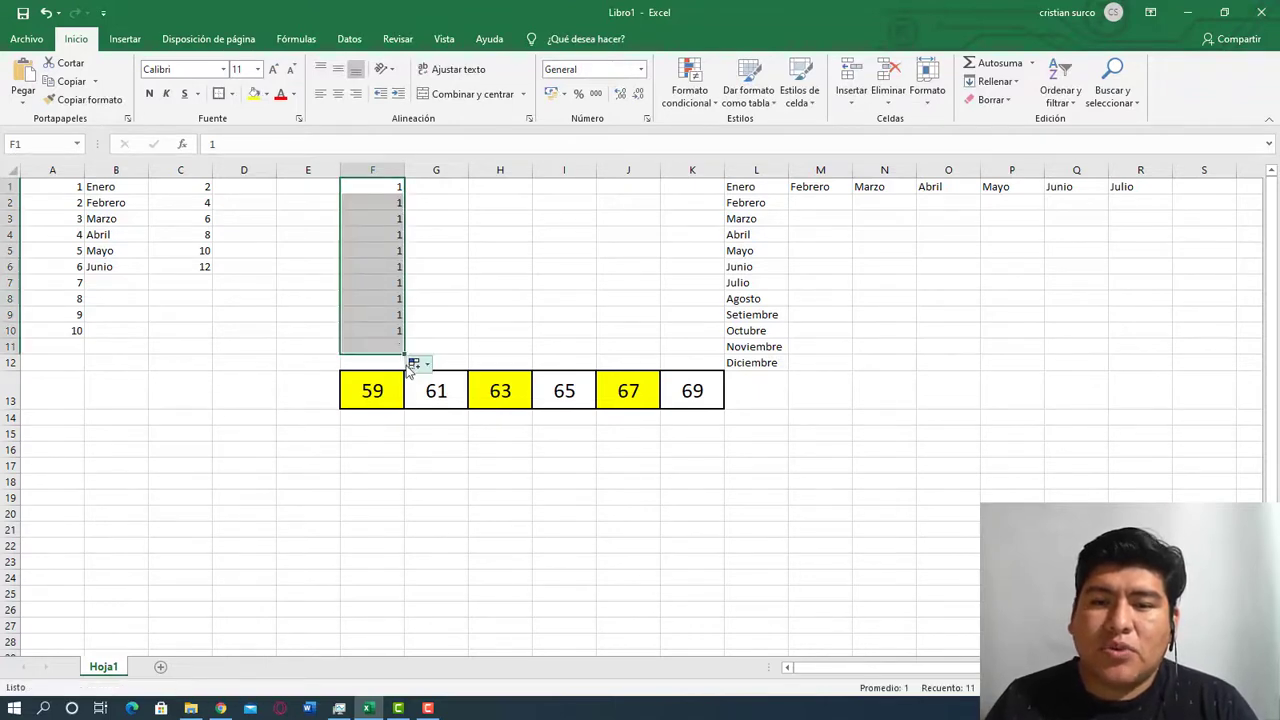
pyautogui.click(418, 364)
pyautogui.click(435, 400)
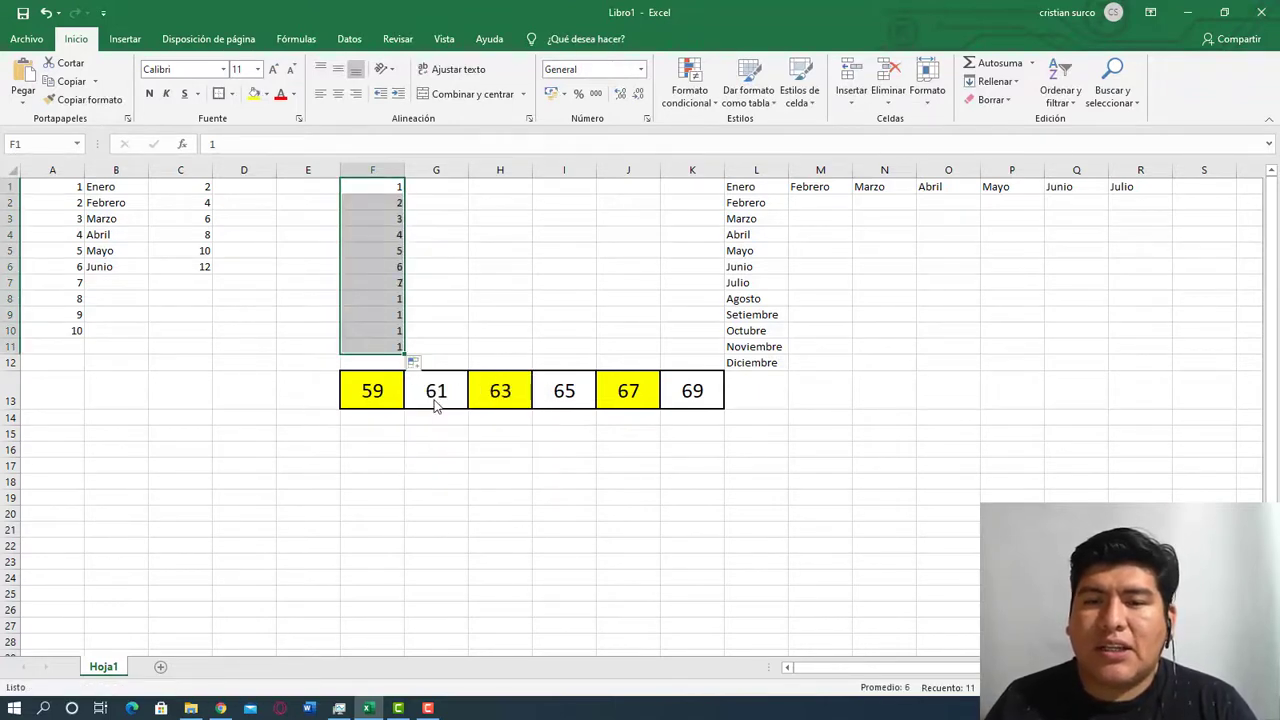
pyautogui.click(509, 252)
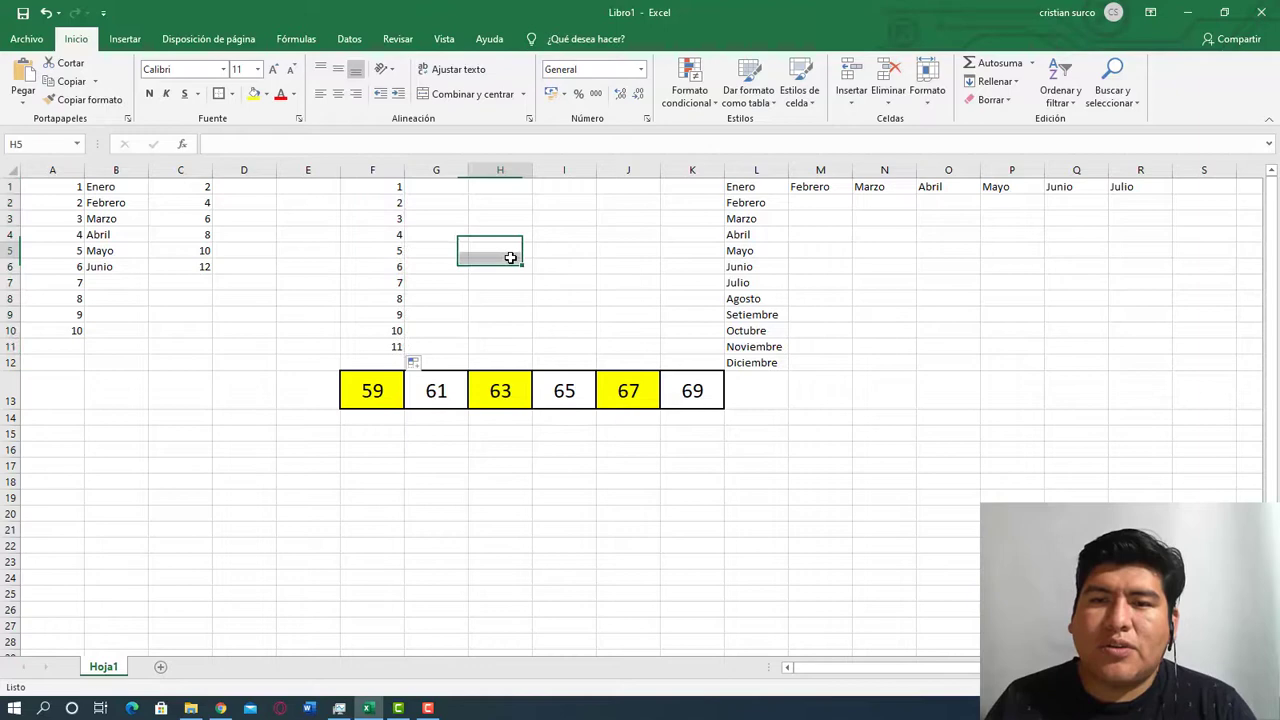
# Fill H1:H11 with even numbers 2–22 from a 2, 4 start, and add sheet Hoja2.
pyautogui.click(500, 188)
pyautogui.write('2')
pyautogui.press('Return')
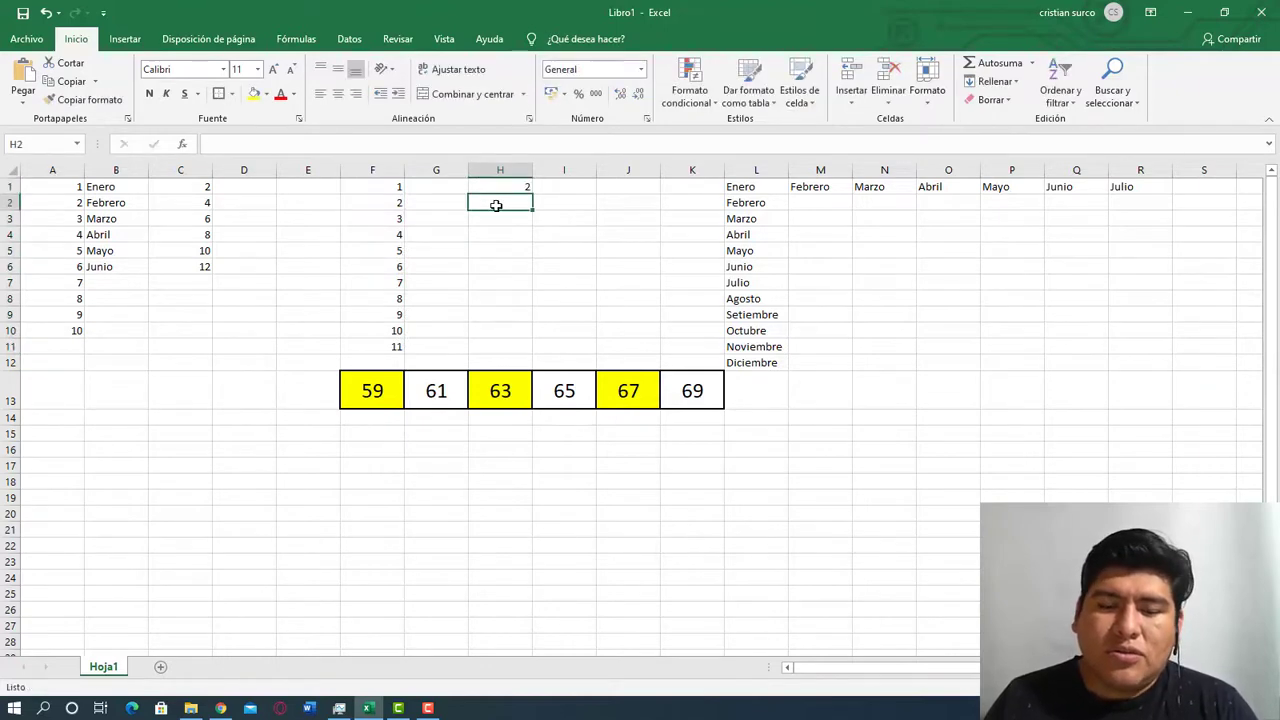
pyautogui.write('4')
pyautogui.press('Return')
pyautogui.moveTo(505, 185); pyautogui.dragTo(521, 354)
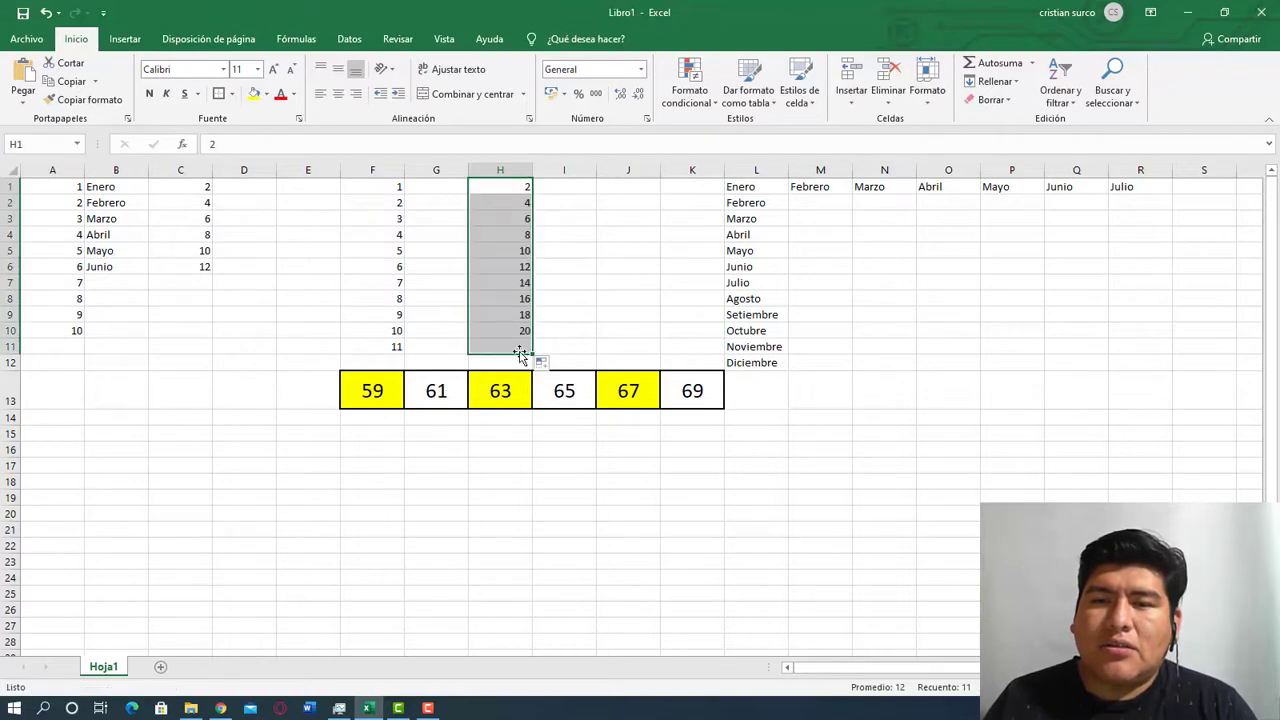
pyautogui.click(566, 294)
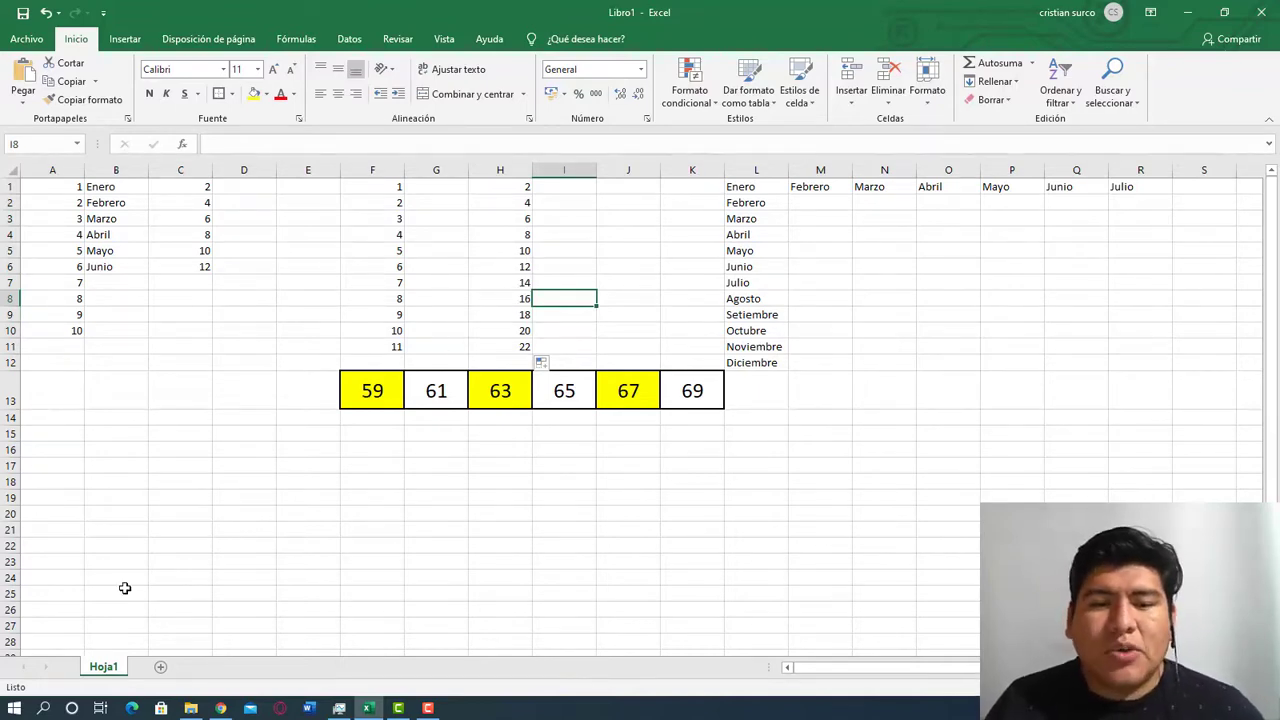
pyautogui.click(160, 667)
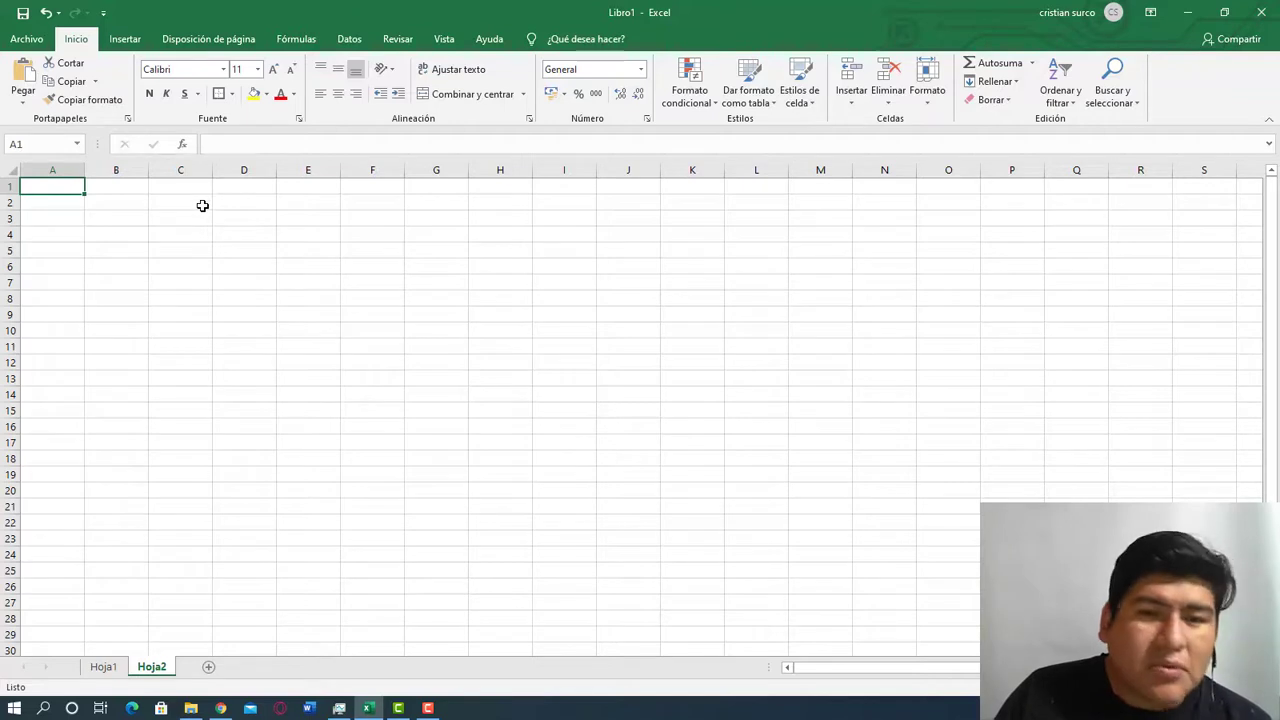
# Enter LUNES, MARTES, MIÉRCOLES and JUEVES in B1:E1, correcting the MIÉRCOLES entry in D1.
pyautogui.click(109, 183)
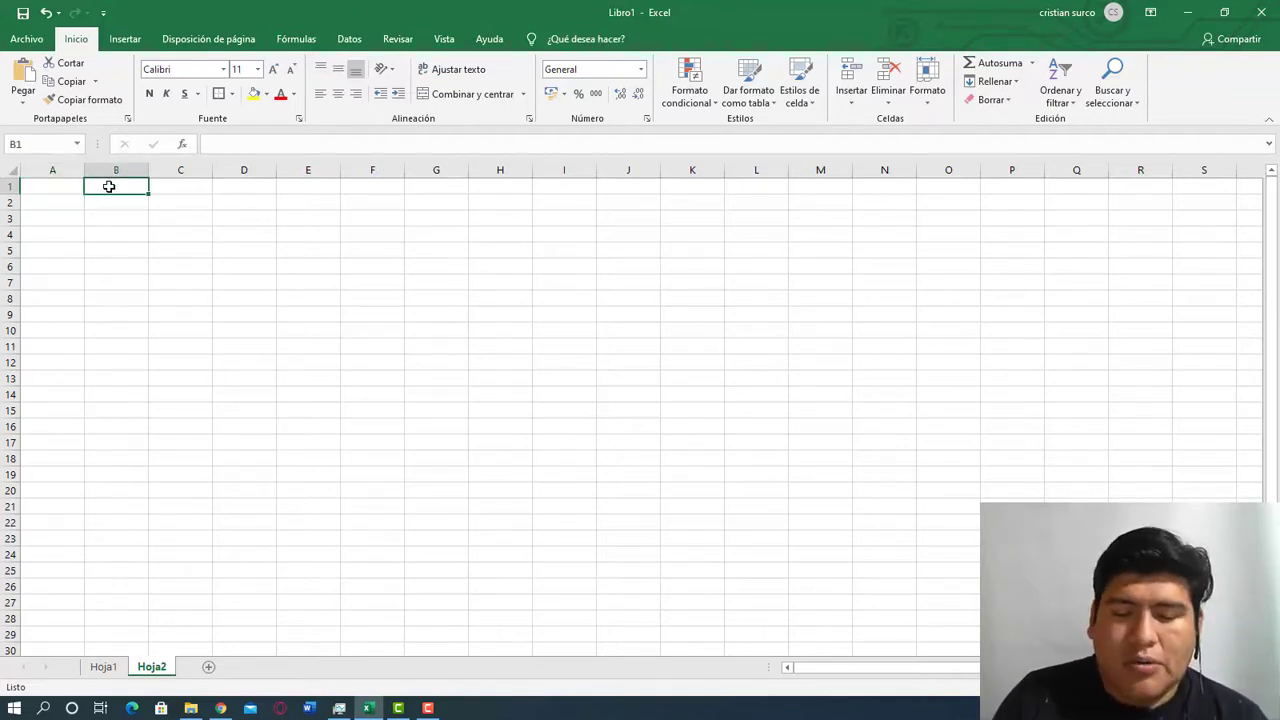
pyautogui.write('LUNES')
pyautogui.press('Tab')
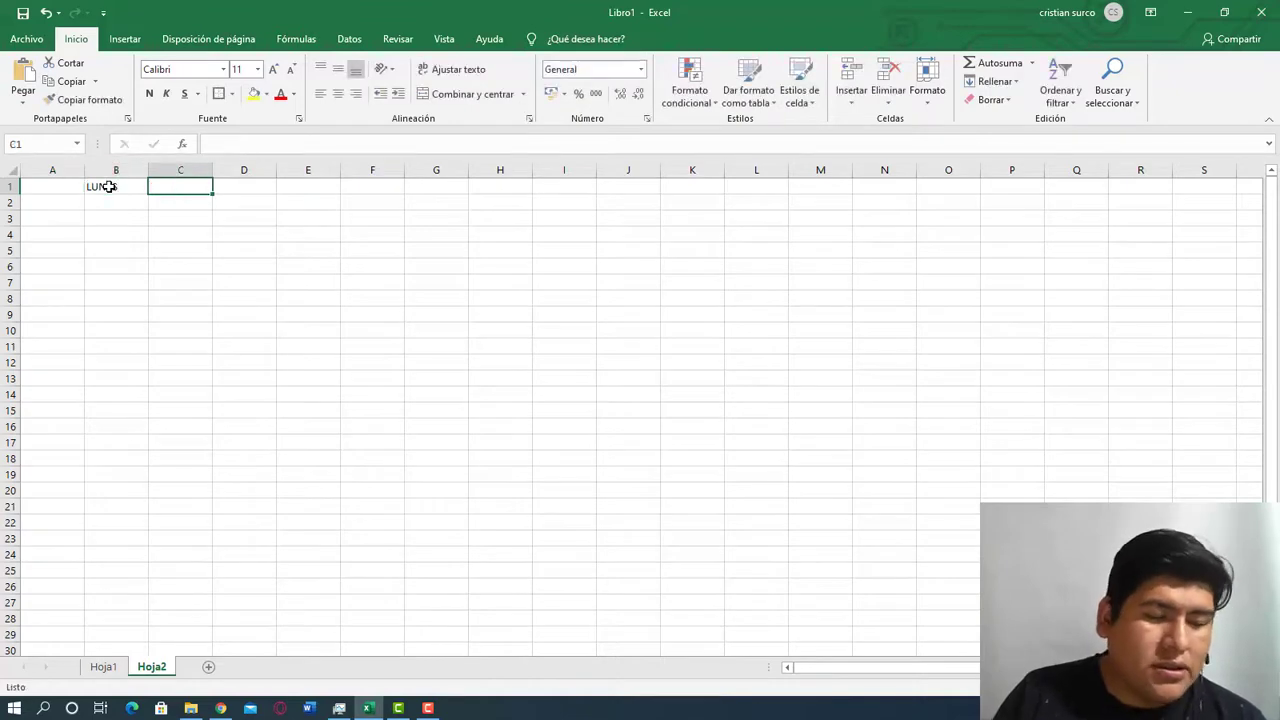
pyautogui.write('MARTE')
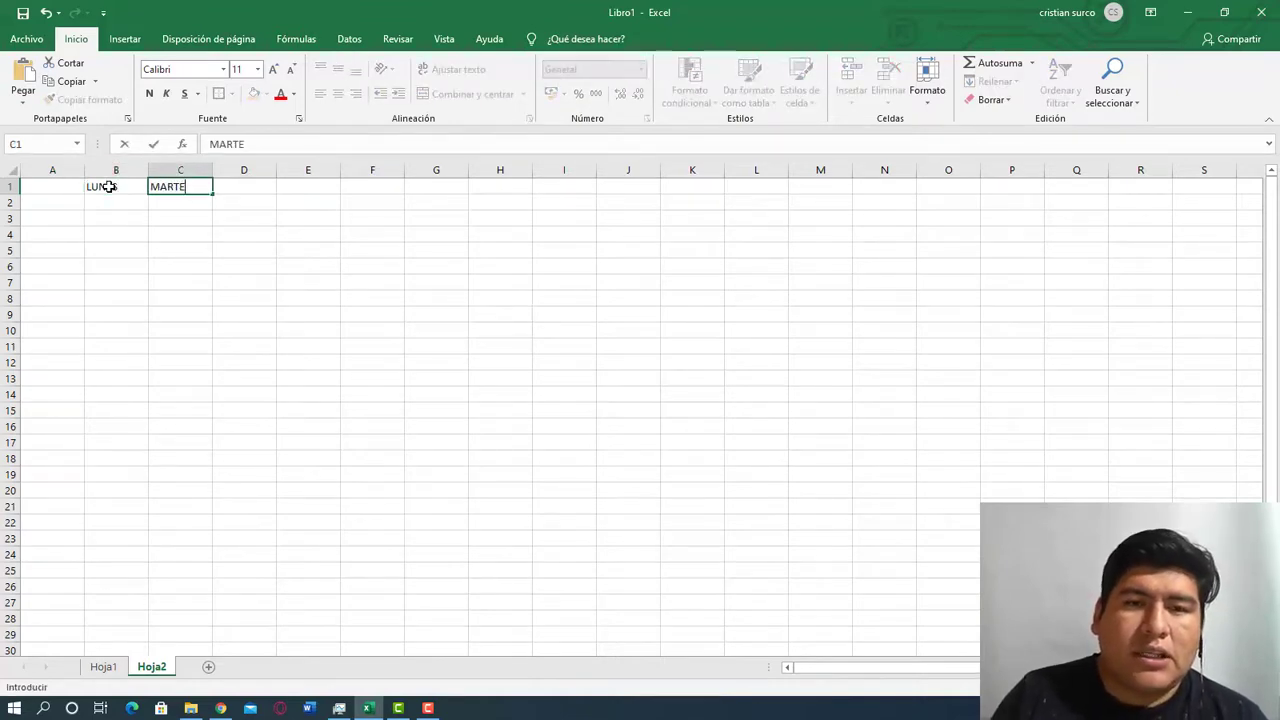
pyautogui.write('S')
pyautogui.press('Tab')
pyautogui.write('M')
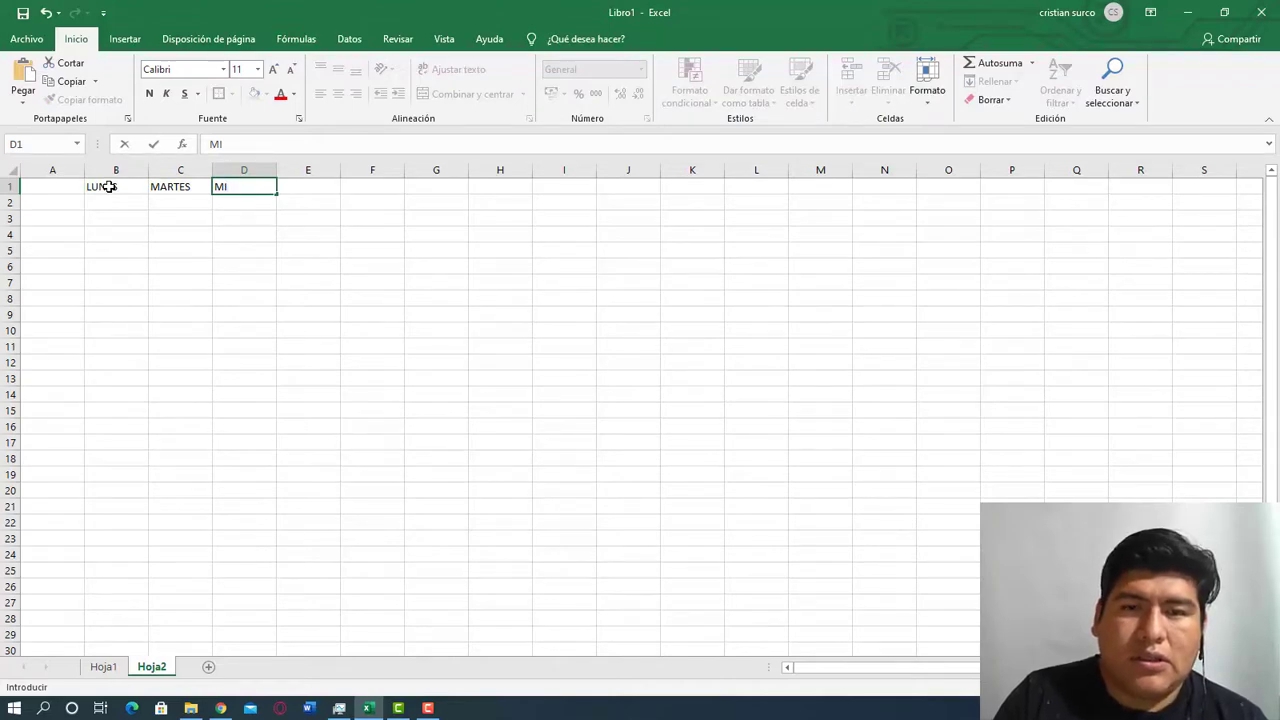
pyautogui.press('Tab')
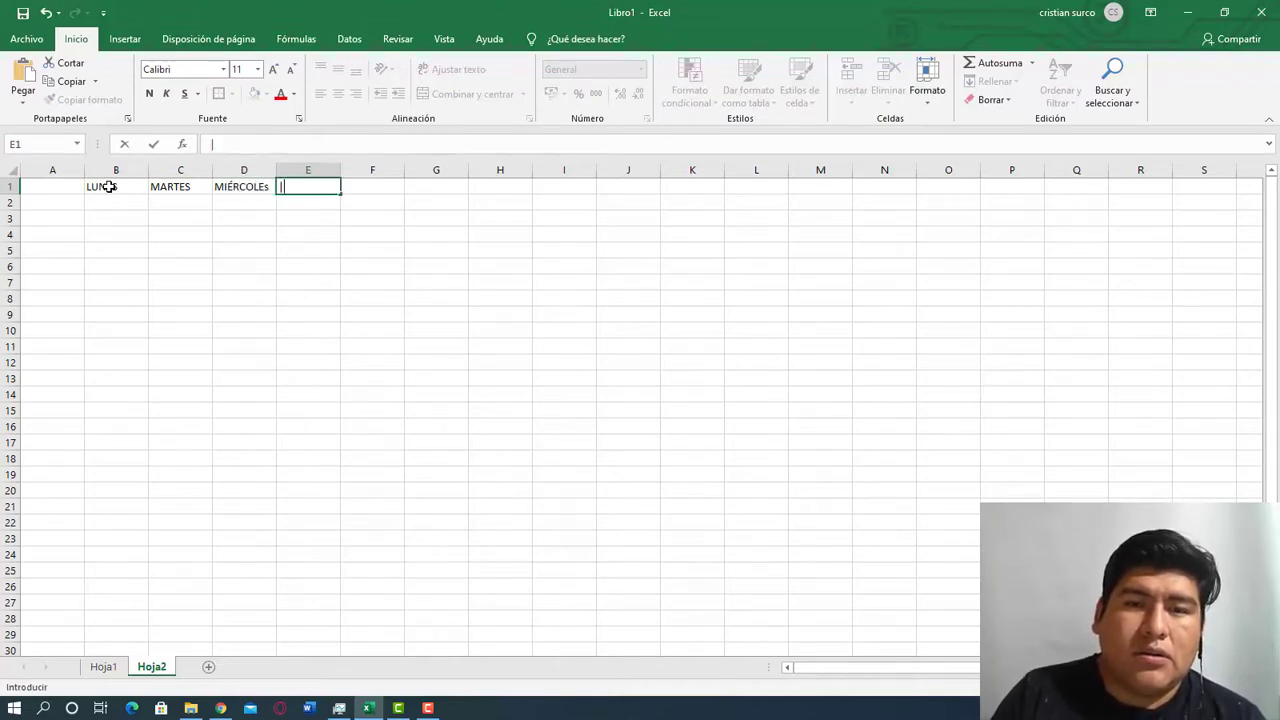
pyautogui.click(268, 185)
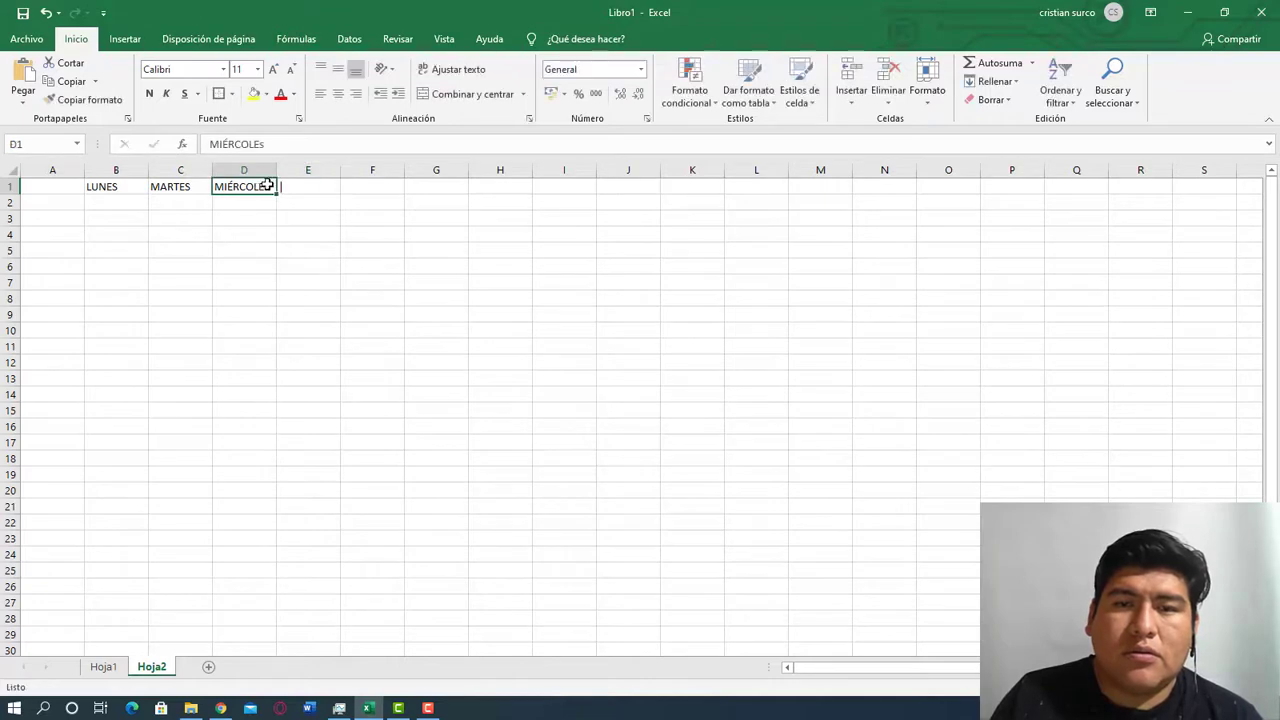
pyautogui.doubleClick(269, 186)
pyautogui.write('S')
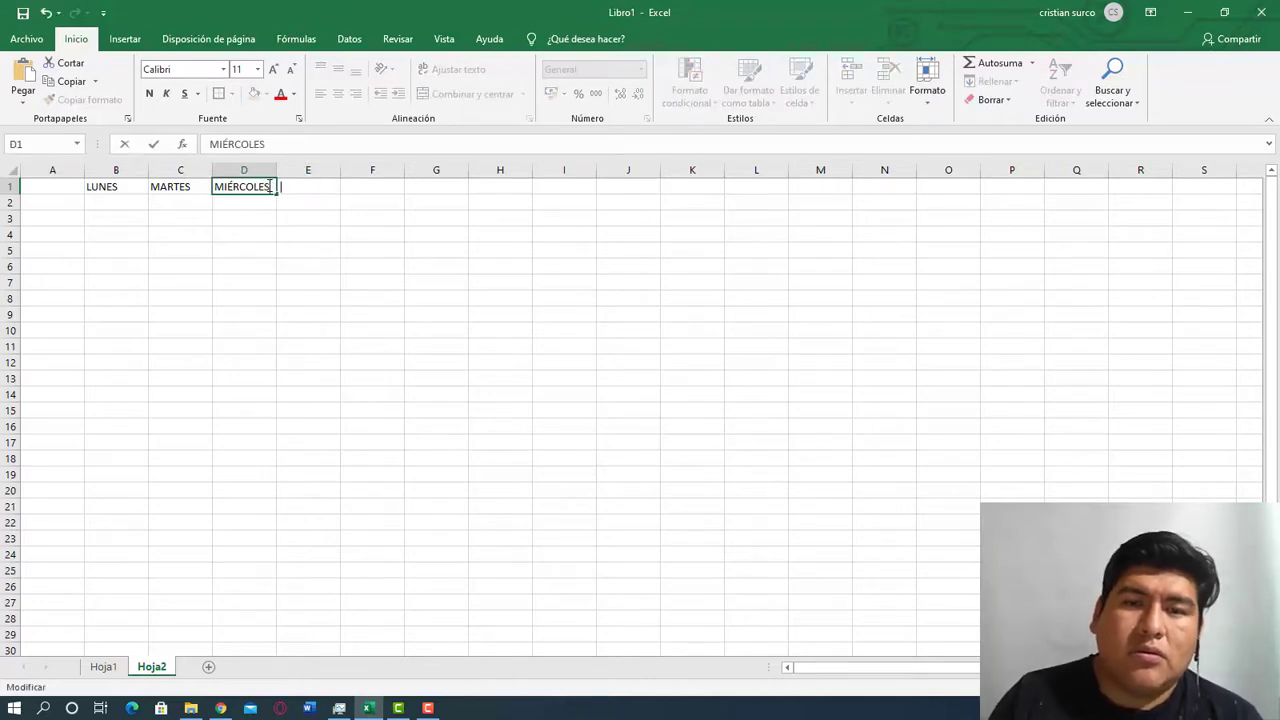
pyautogui.click(296, 187)
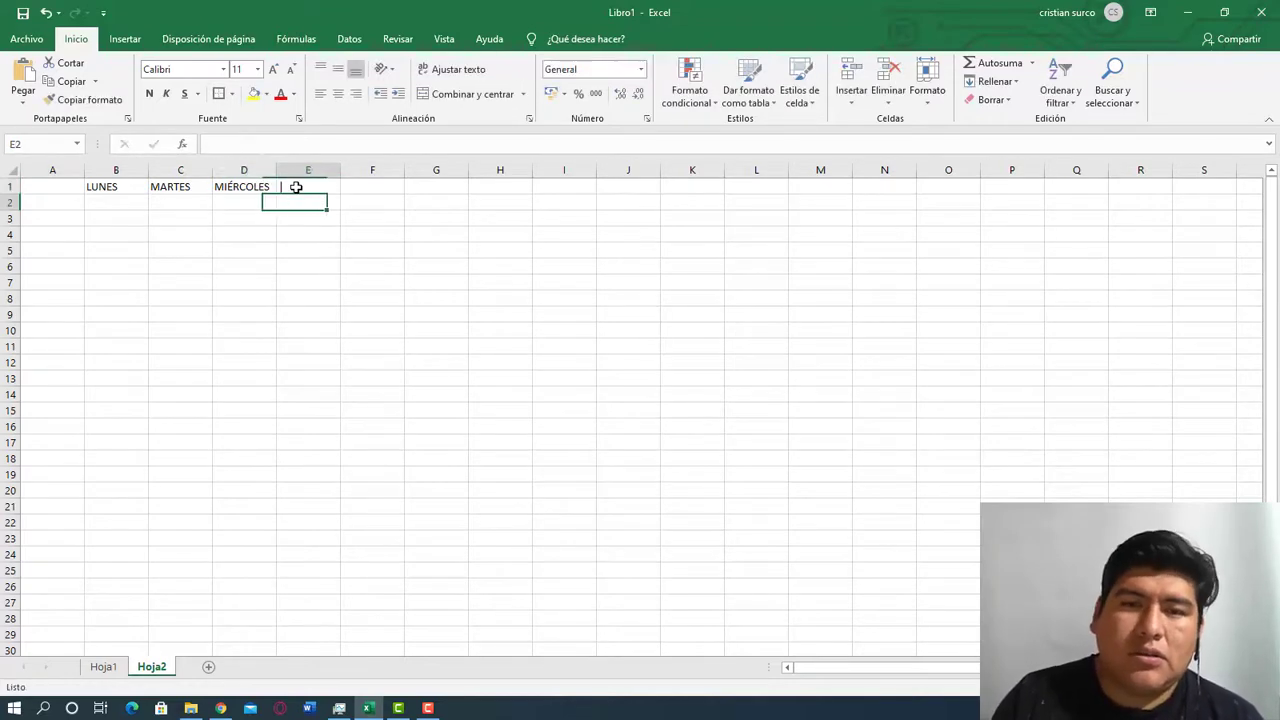
pyautogui.write('JUEVES')
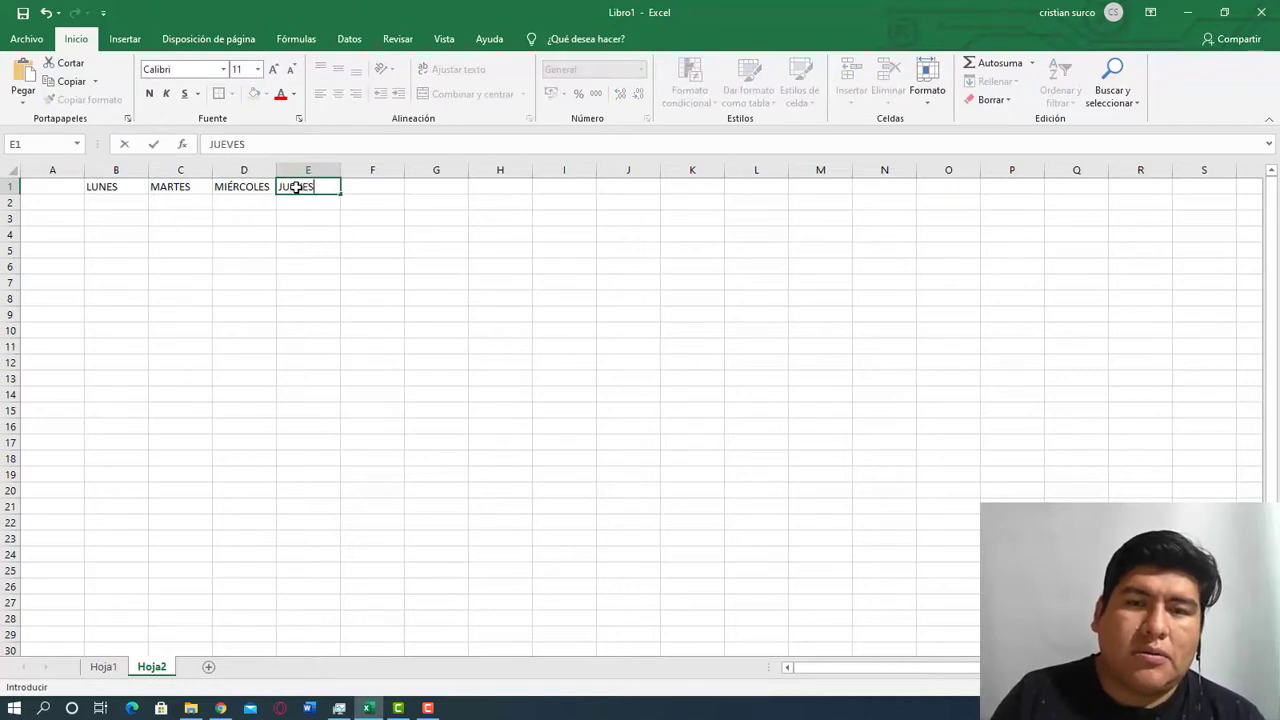
pyautogui.press('Tab')
# Auto-fill the day names from LUNES so VIERNES, SÁBADO and DOMINGO reach H1.
pyautogui.write('V')
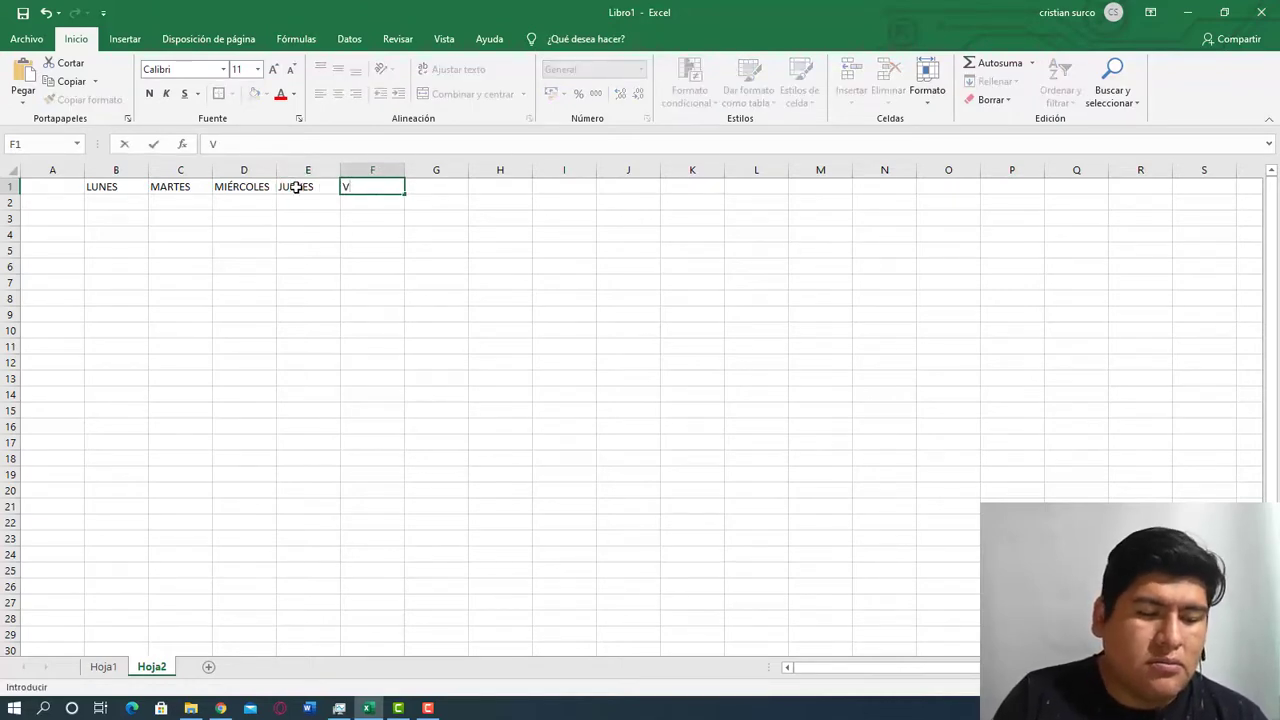
pyautogui.click(289, 214)
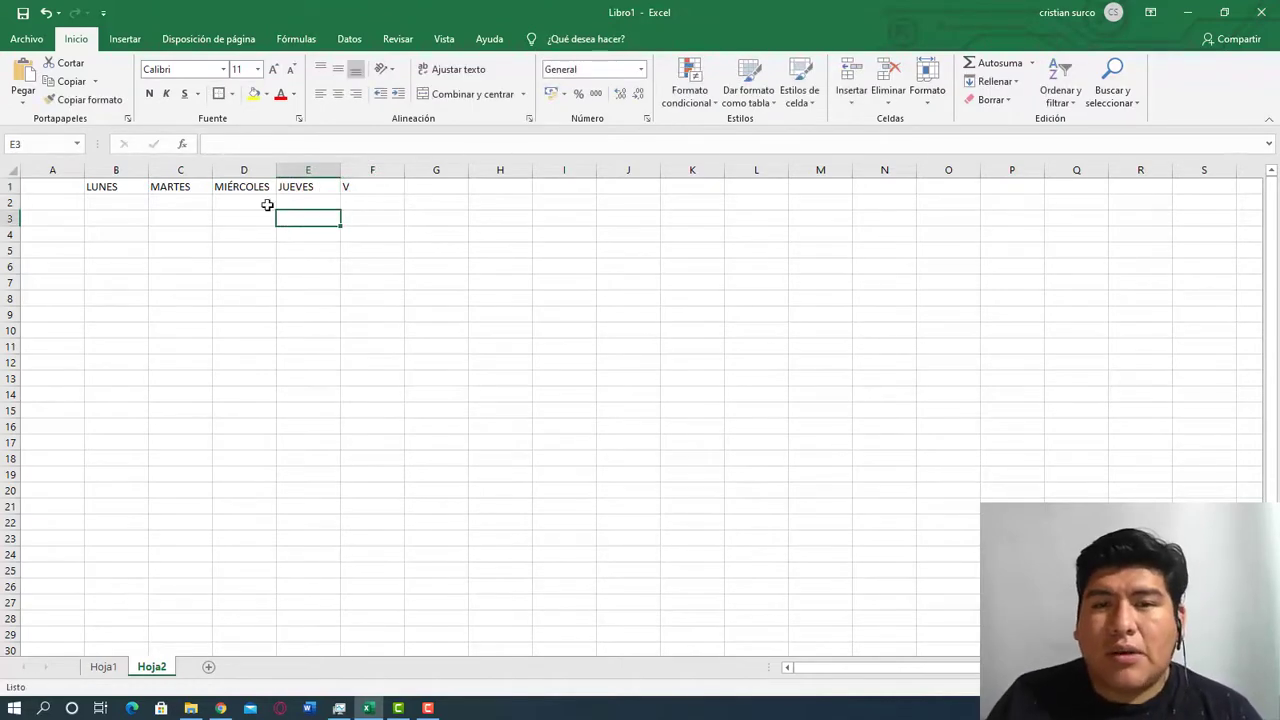
pyautogui.moveTo(103, 186); pyautogui.dragTo(505, 198)
pyautogui.click(126, 186)
pyautogui.click(374, 220)
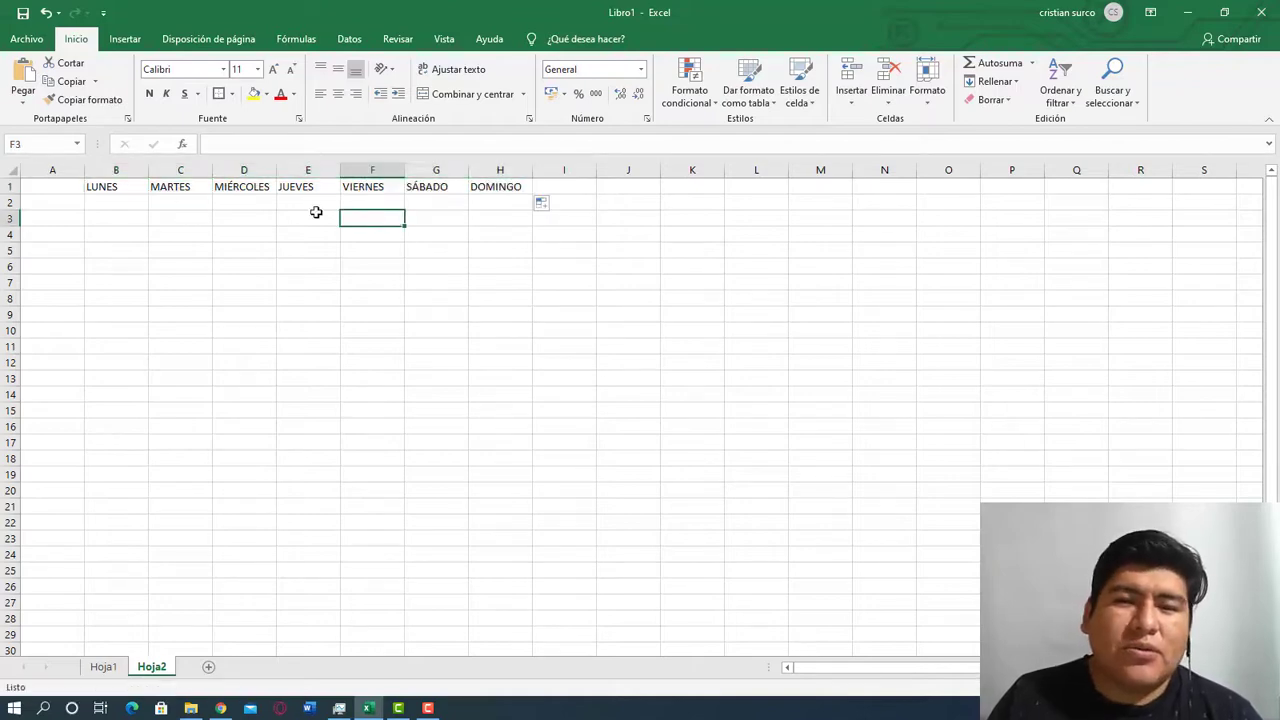
pyautogui.click(100, 189)
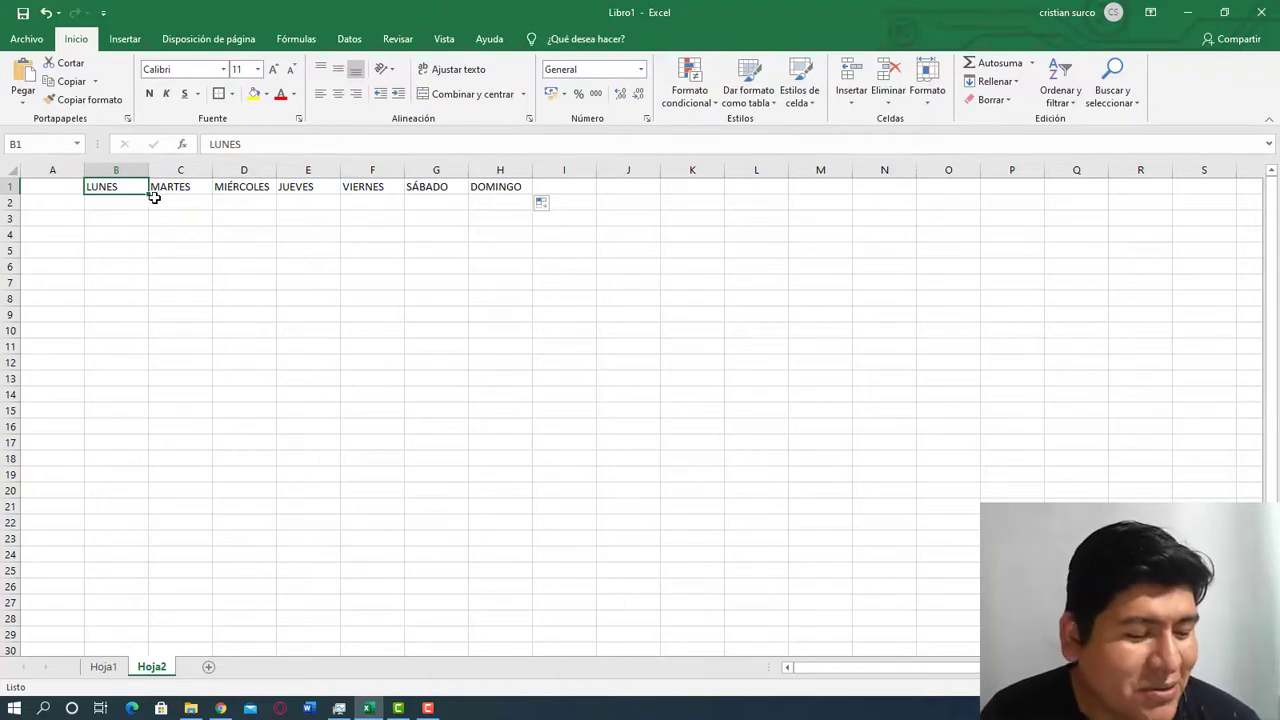
pyautogui.click(62, 218)
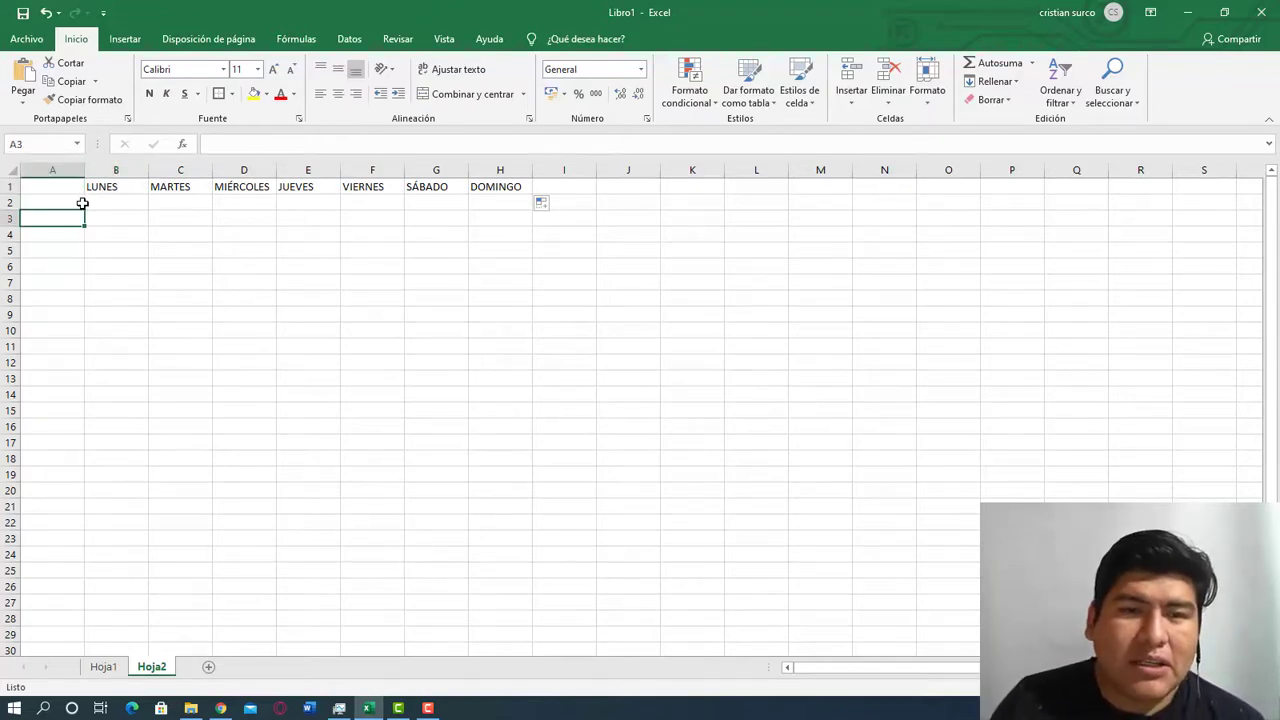
# Give the B1:H1 day headers All Borders, a light orange fill and black text.
pyautogui.click(114, 187)
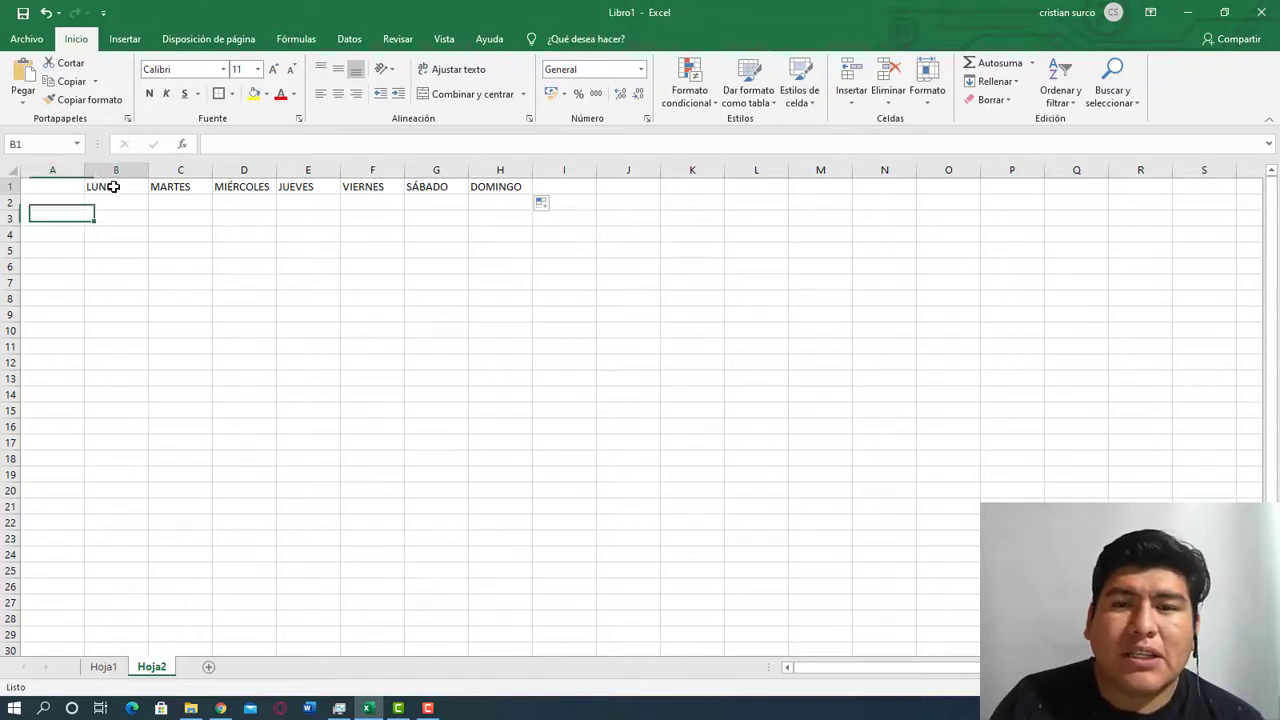
pyautogui.moveTo(114, 187); pyautogui.dragTo(524, 187)
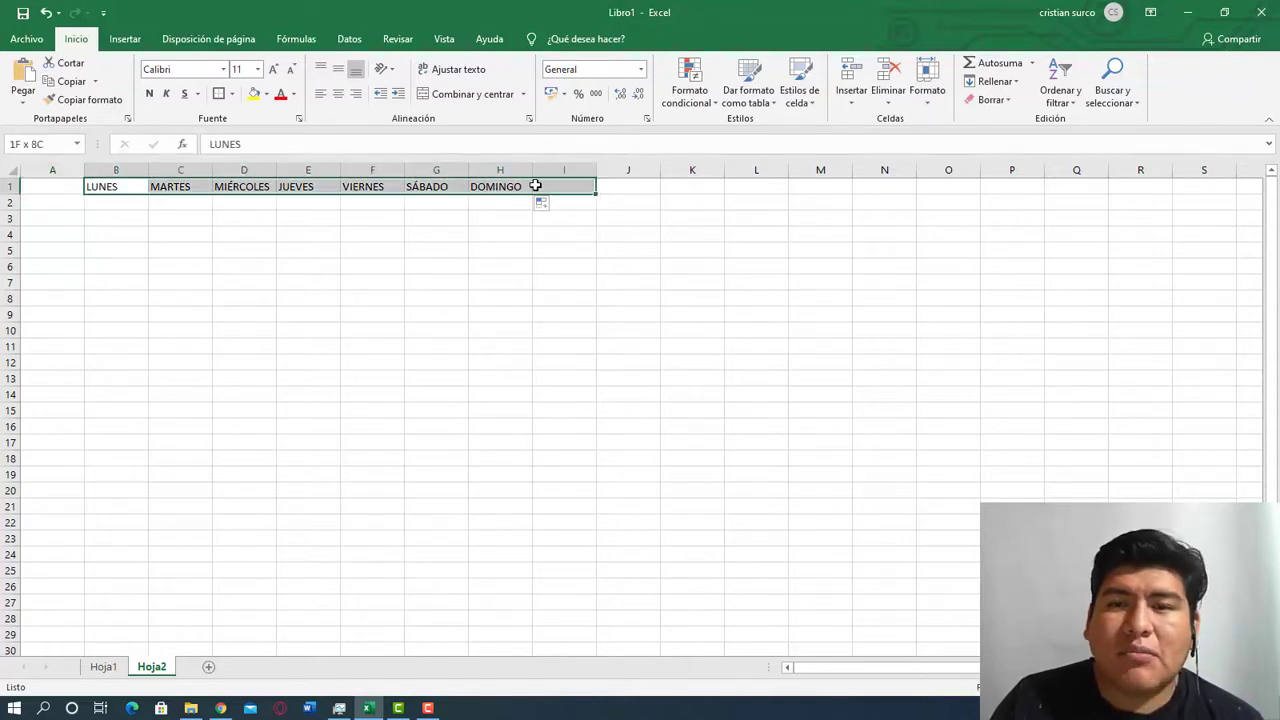
pyautogui.click(233, 93)
pyautogui.click(281, 232)
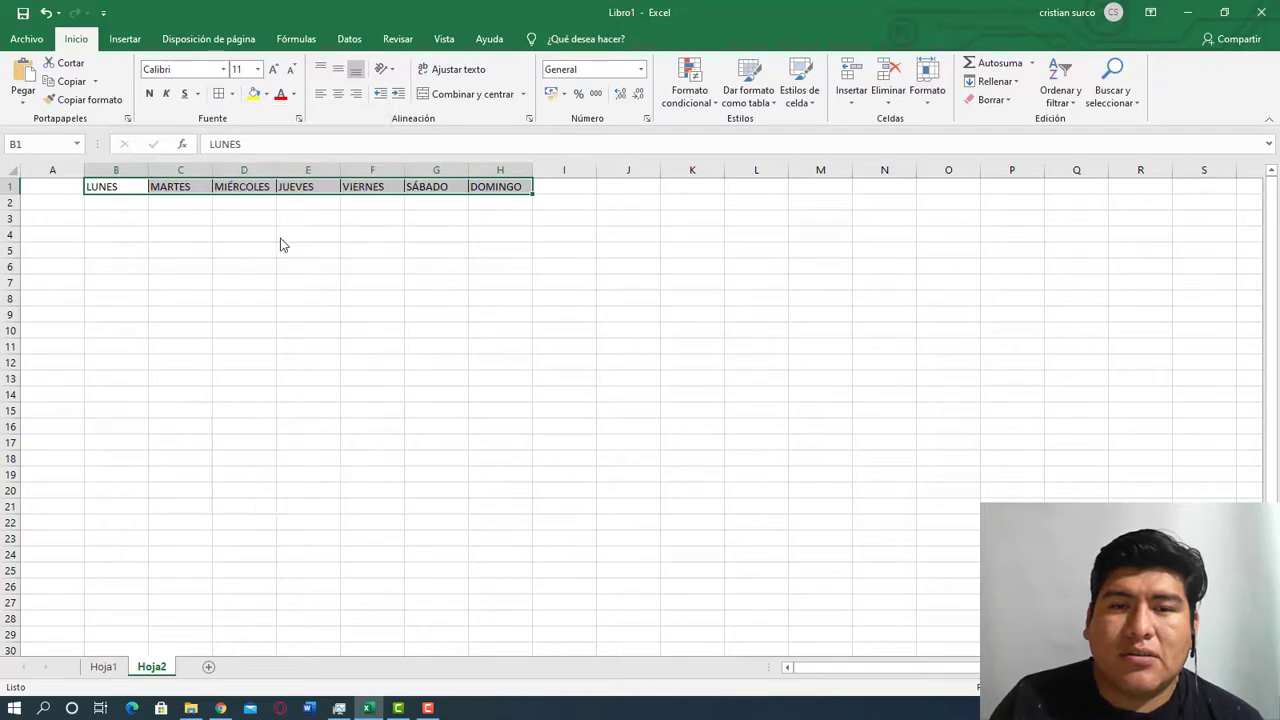
pyautogui.click(280, 95)
pyautogui.click(266, 94)
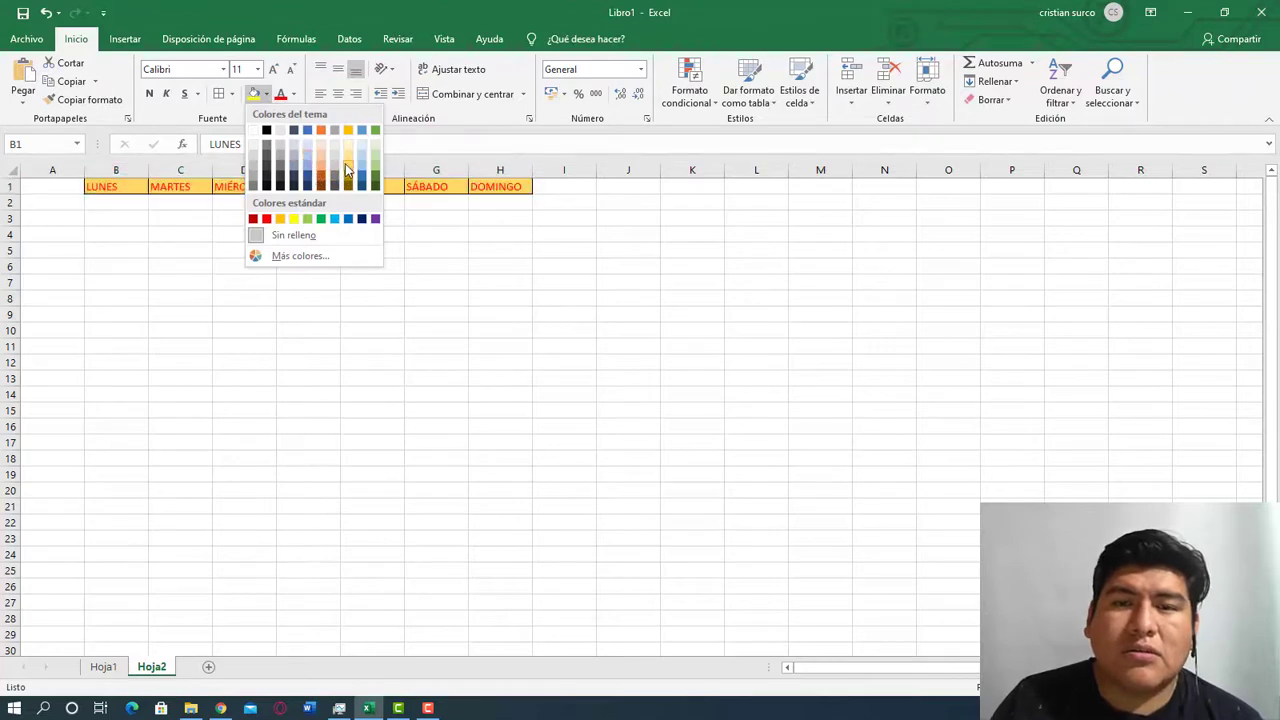
pyautogui.click(321, 153)
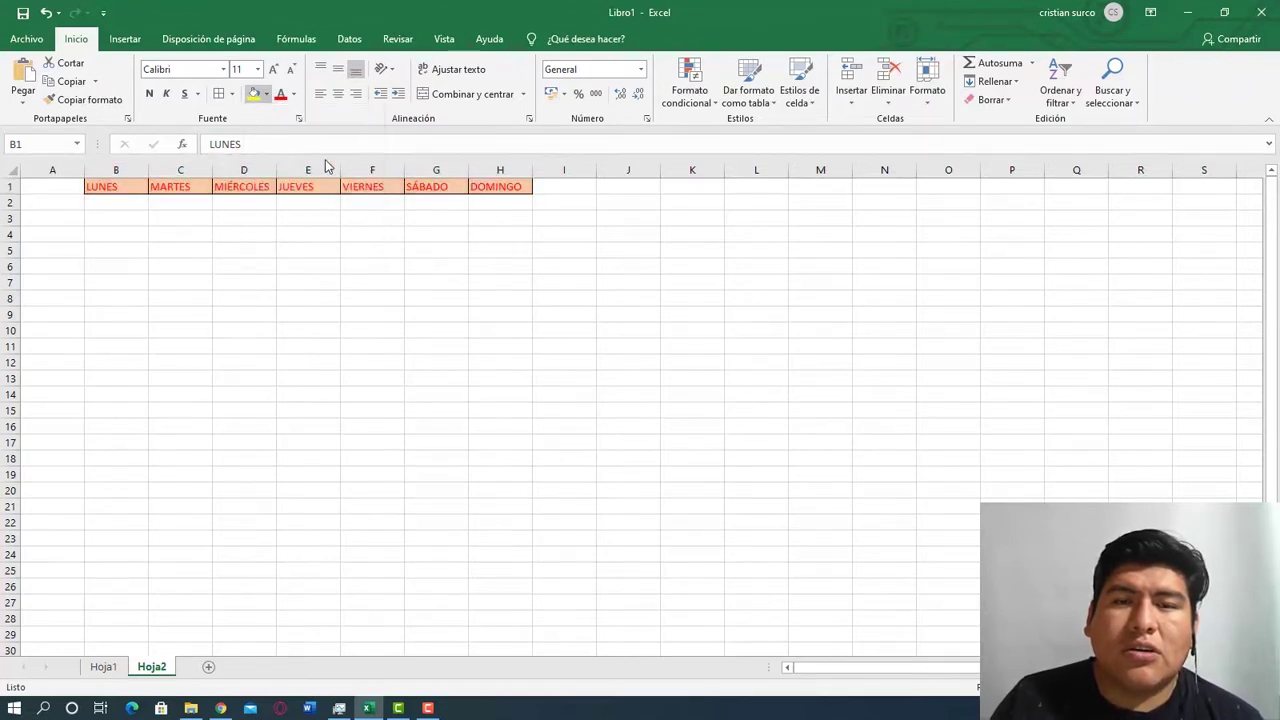
pyautogui.click(294, 95)
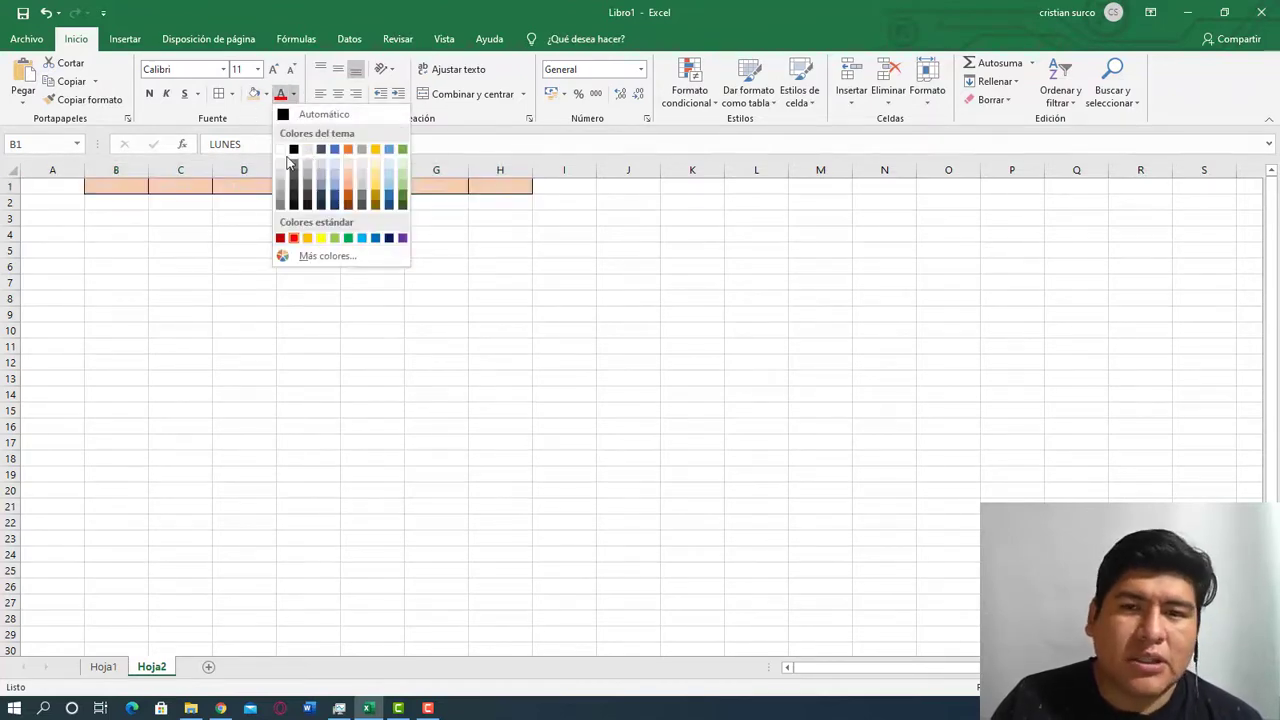
pyautogui.click(294, 150)
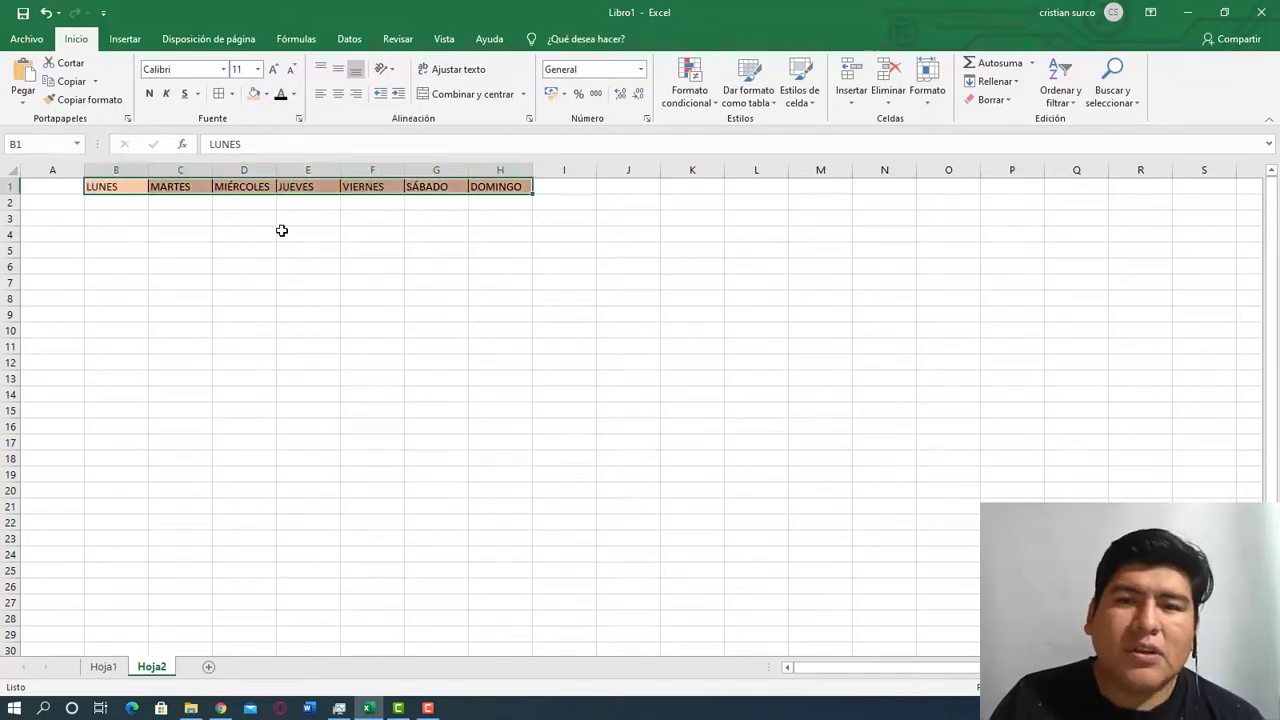
pyautogui.click(282, 232)
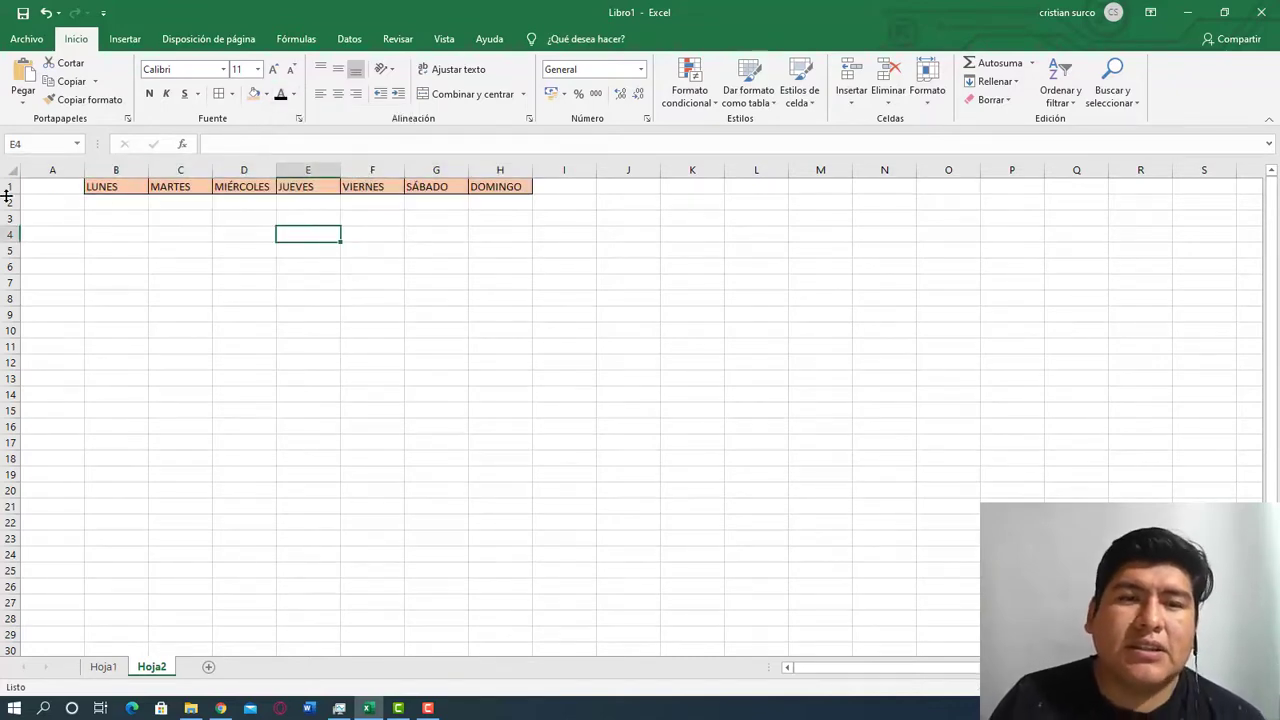
# Make row 1 about twice as tall and centre the day labels vertically and horizontally.
pyautogui.moveTo(9, 194); pyautogui.dragTo(18, 206)
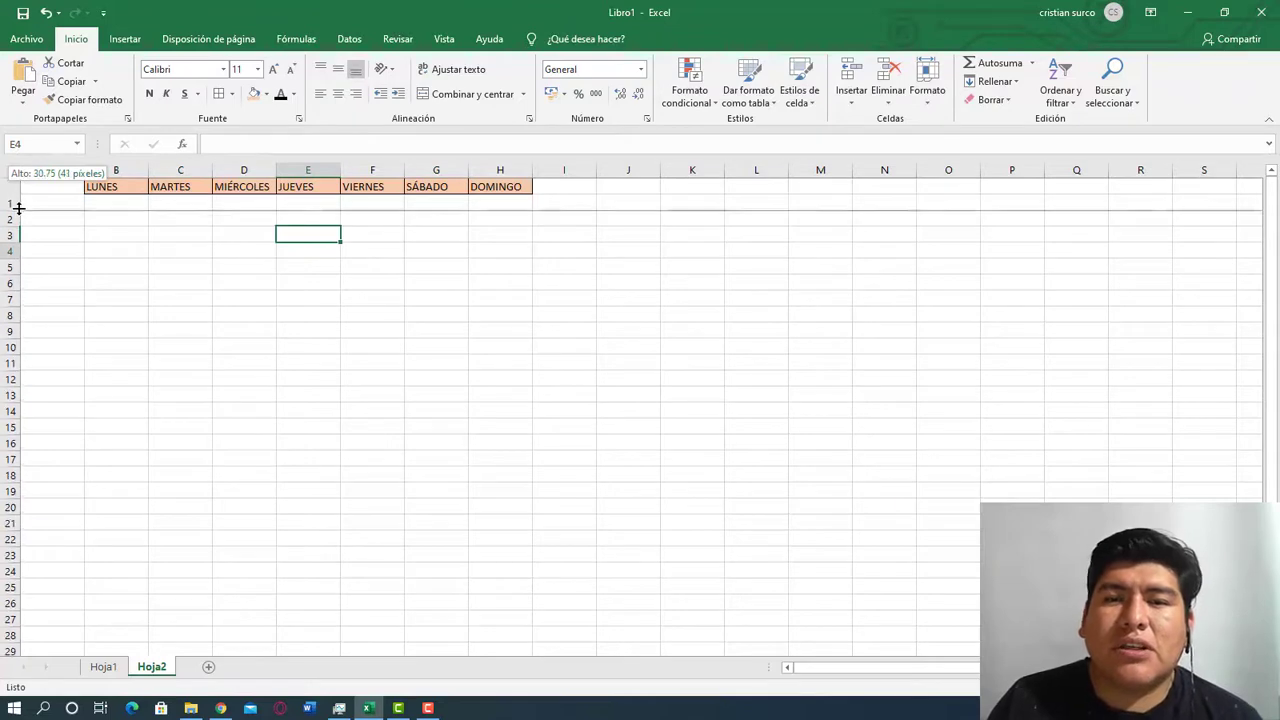
pyautogui.click(10, 195)
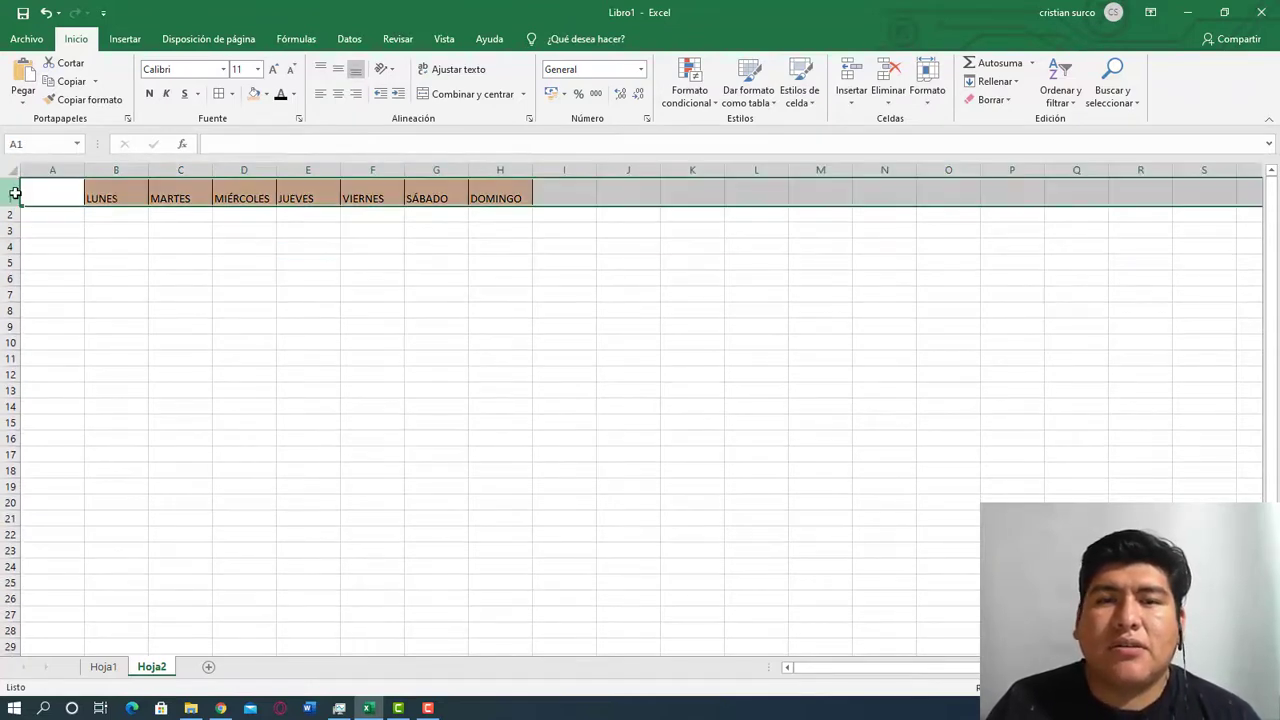
pyautogui.click(338, 69)
pyautogui.click(338, 93)
pyautogui.click(225, 265)
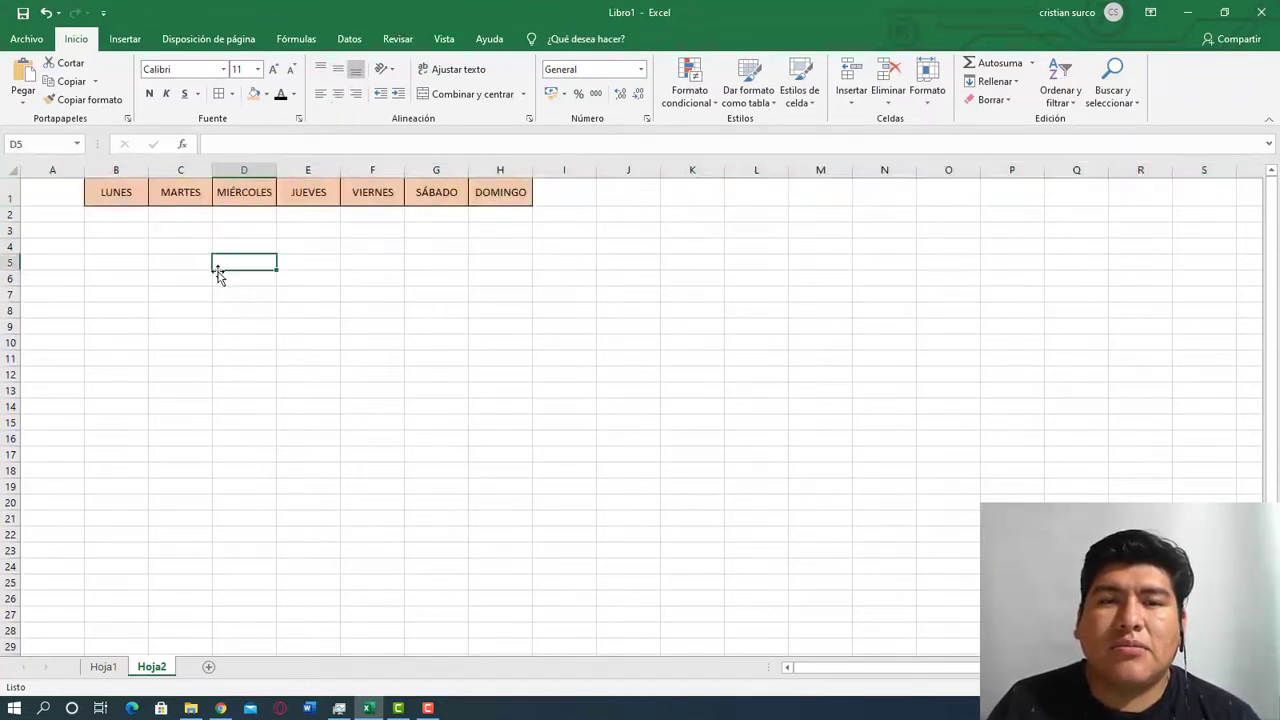
pyautogui.click(69, 216)
# Enter tuerca1 and tuerca2 in A3:A4 and fill the series down to tuerca22 in A24.
pyautogui.click(58, 231)
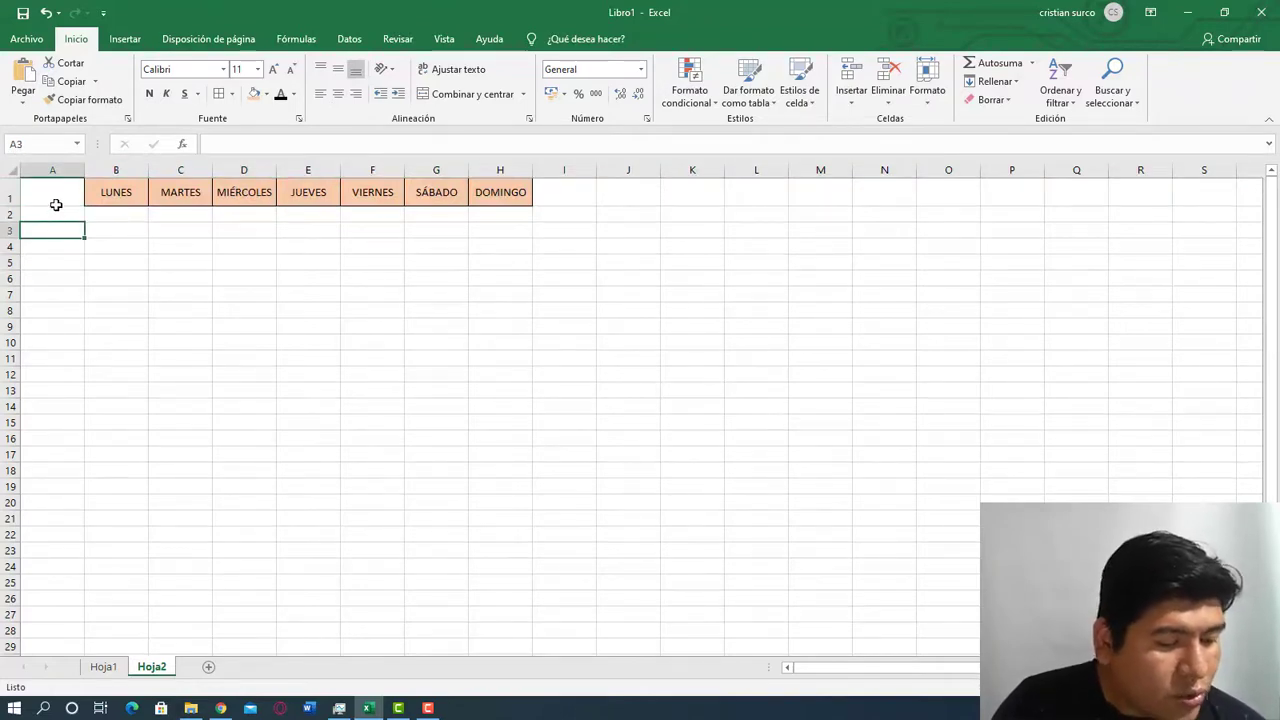
pyautogui.write('tuerca')
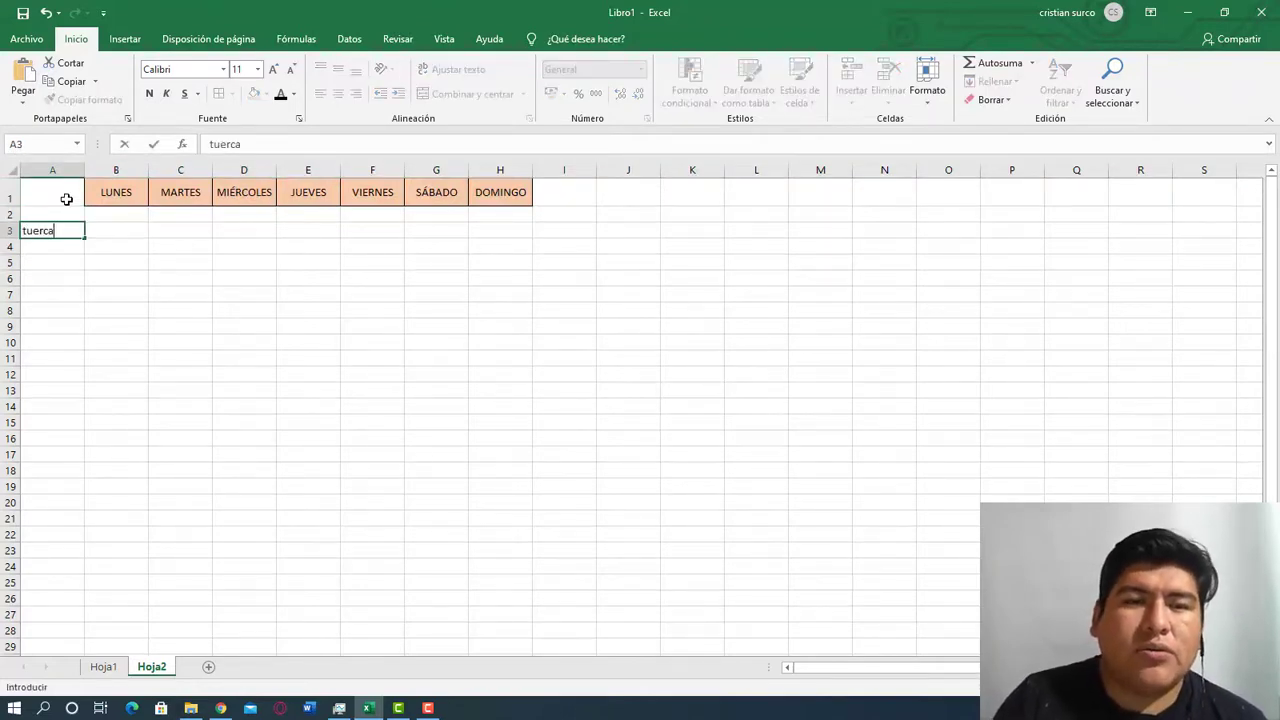
pyautogui.write('1')
pyautogui.press('Return')
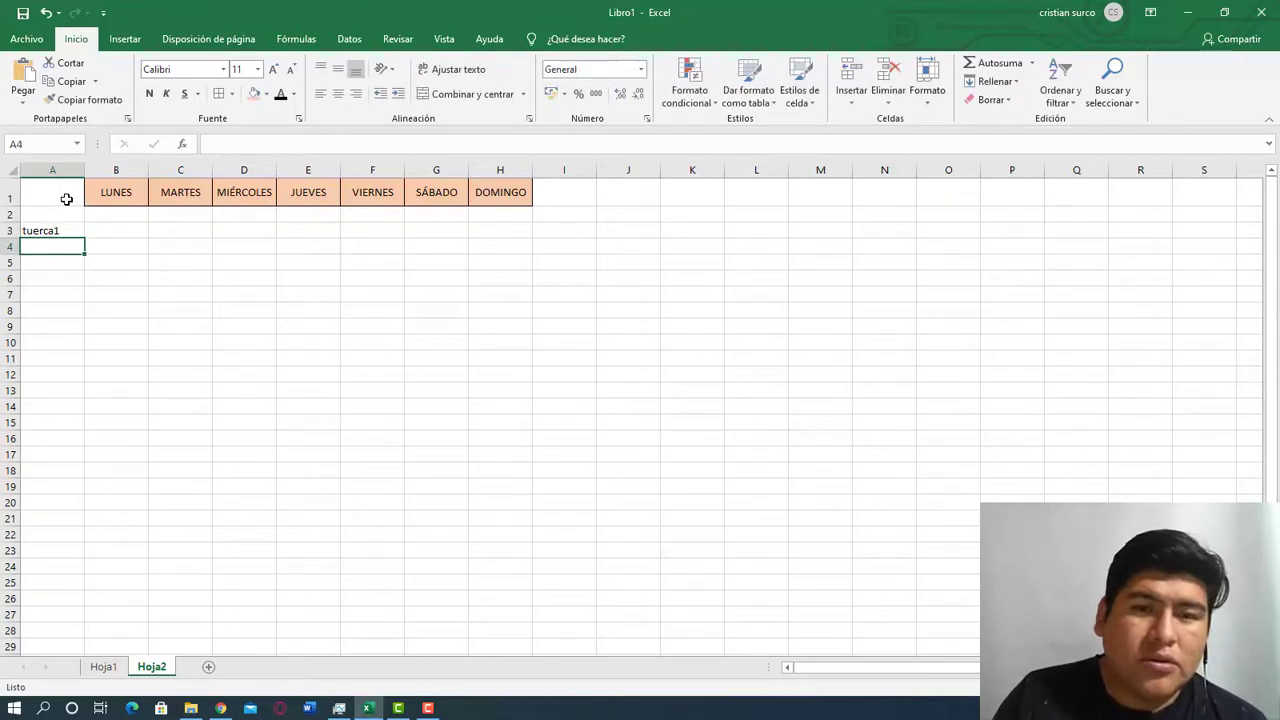
pyautogui.write('tuerca2')
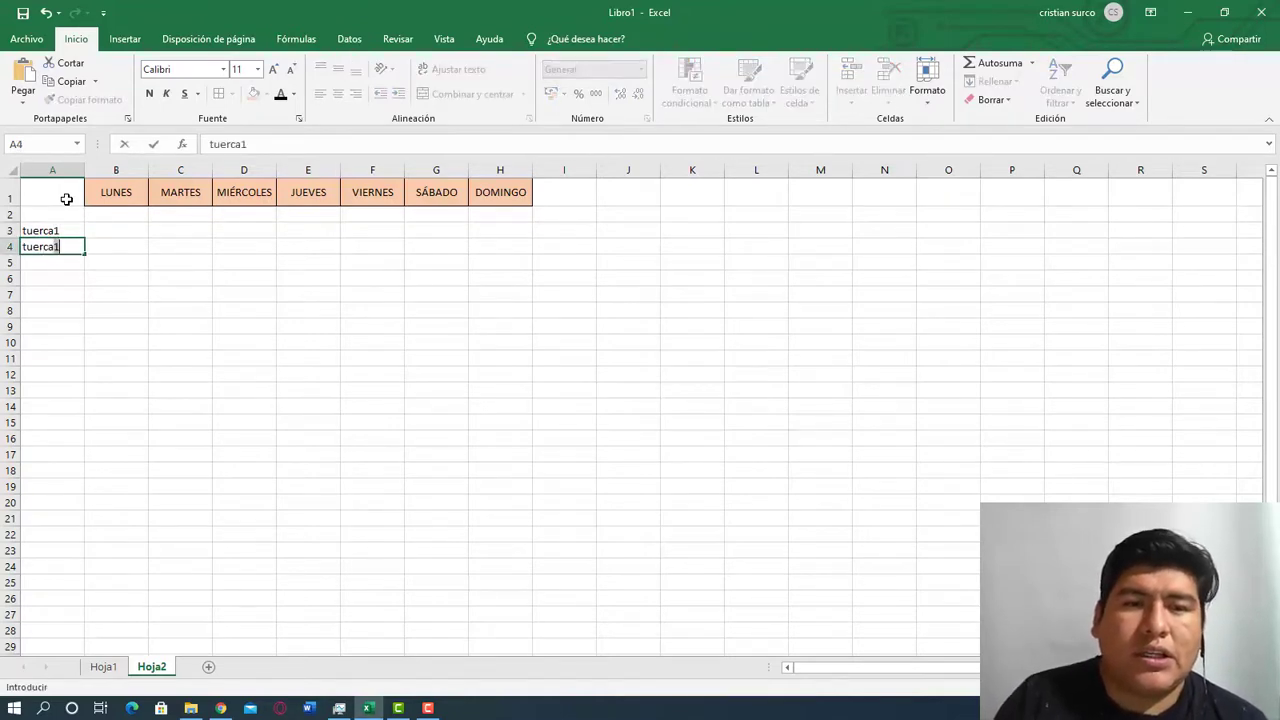
pyautogui.press('Return')
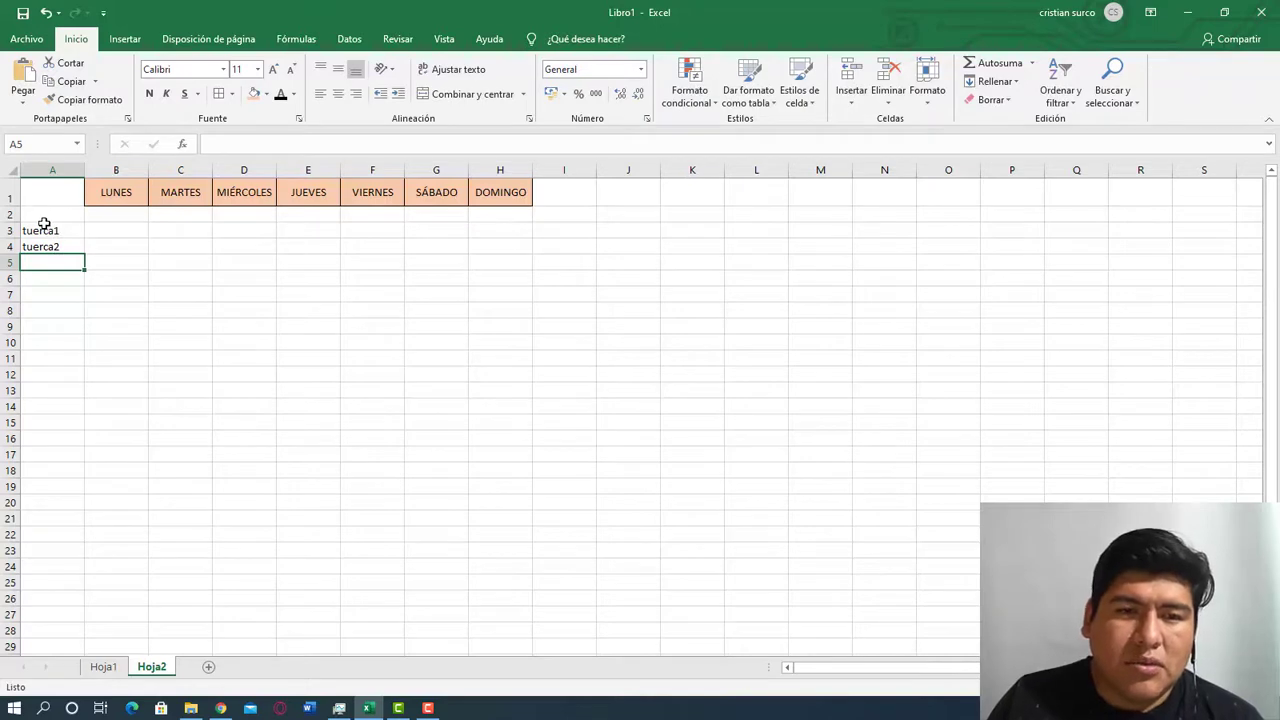
pyautogui.moveTo(56, 232)
pyautogui.mouseDown()
pyautogui.moveTo(98, 428)
pyautogui.moveTo(94, 548)
pyautogui.mouseUp()
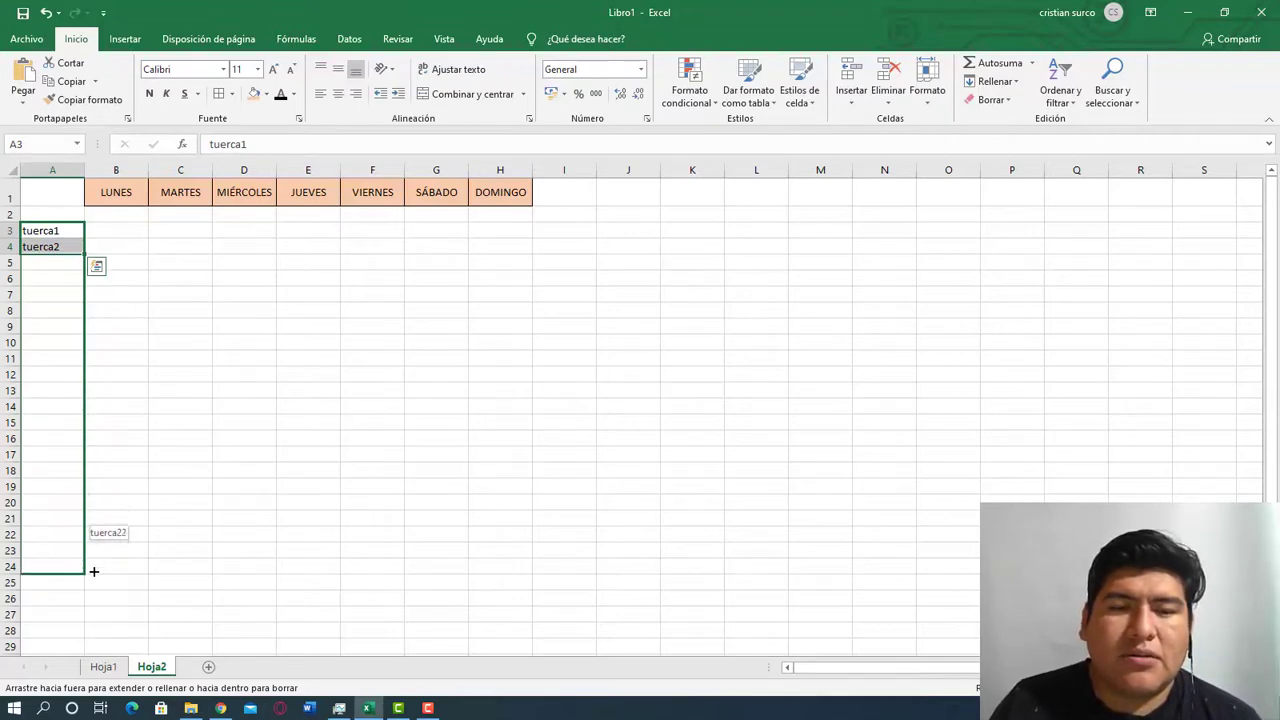
pyautogui.moveTo(94, 548); pyautogui.dragTo(92, 572)
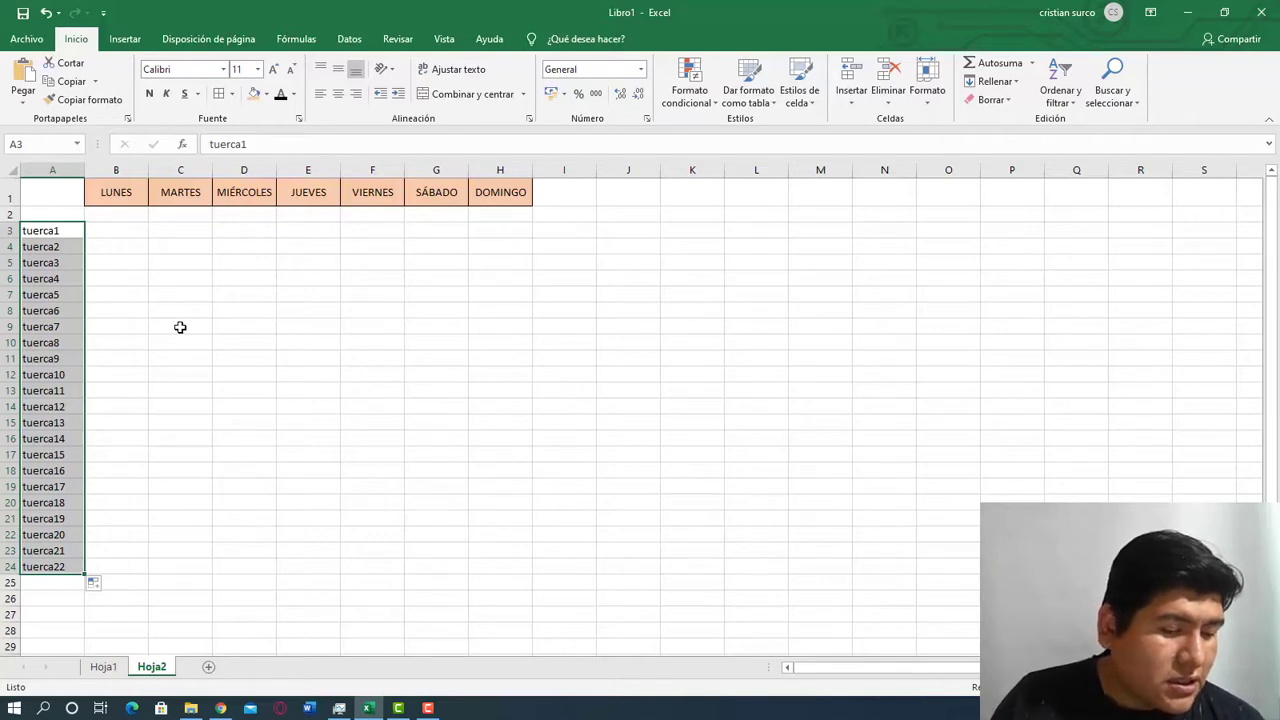
# Enter sucursal1 in E3 and fill the sucursal series down to E24.
pyautogui.click(327, 228)
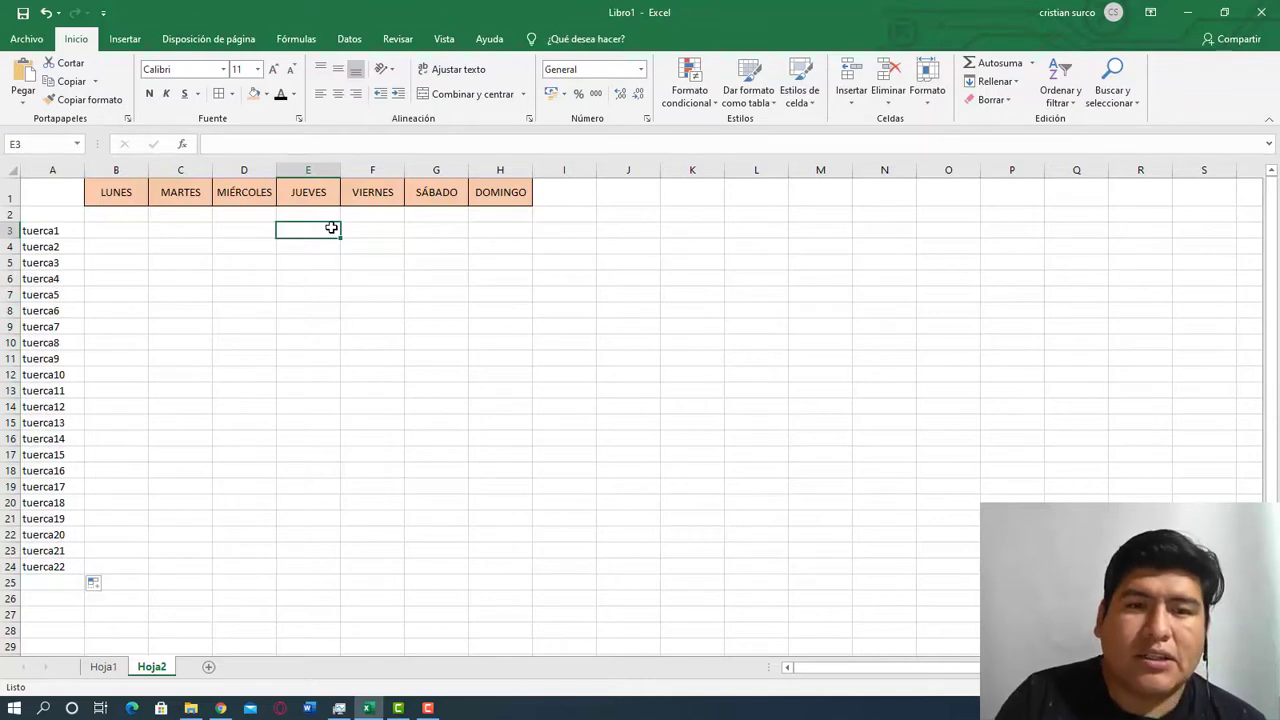
pyautogui.write('sucursal1')
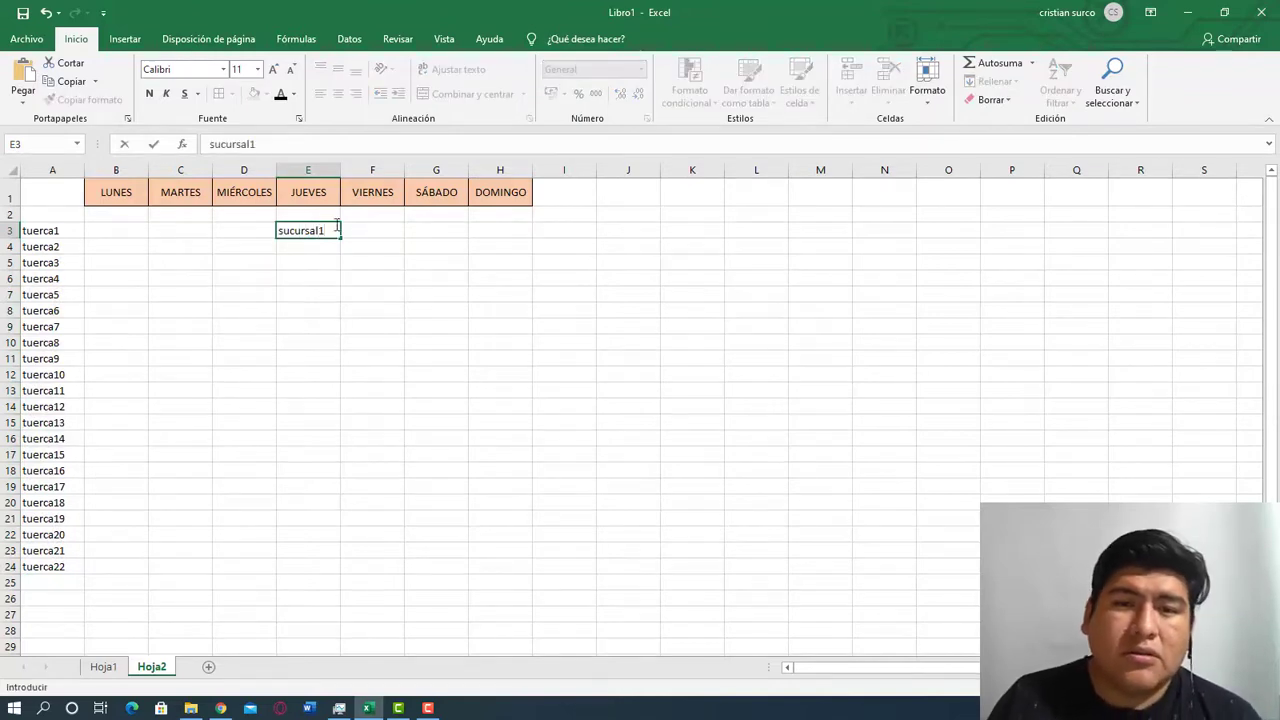
pyautogui.click(330, 262)
pyautogui.click(330, 230)
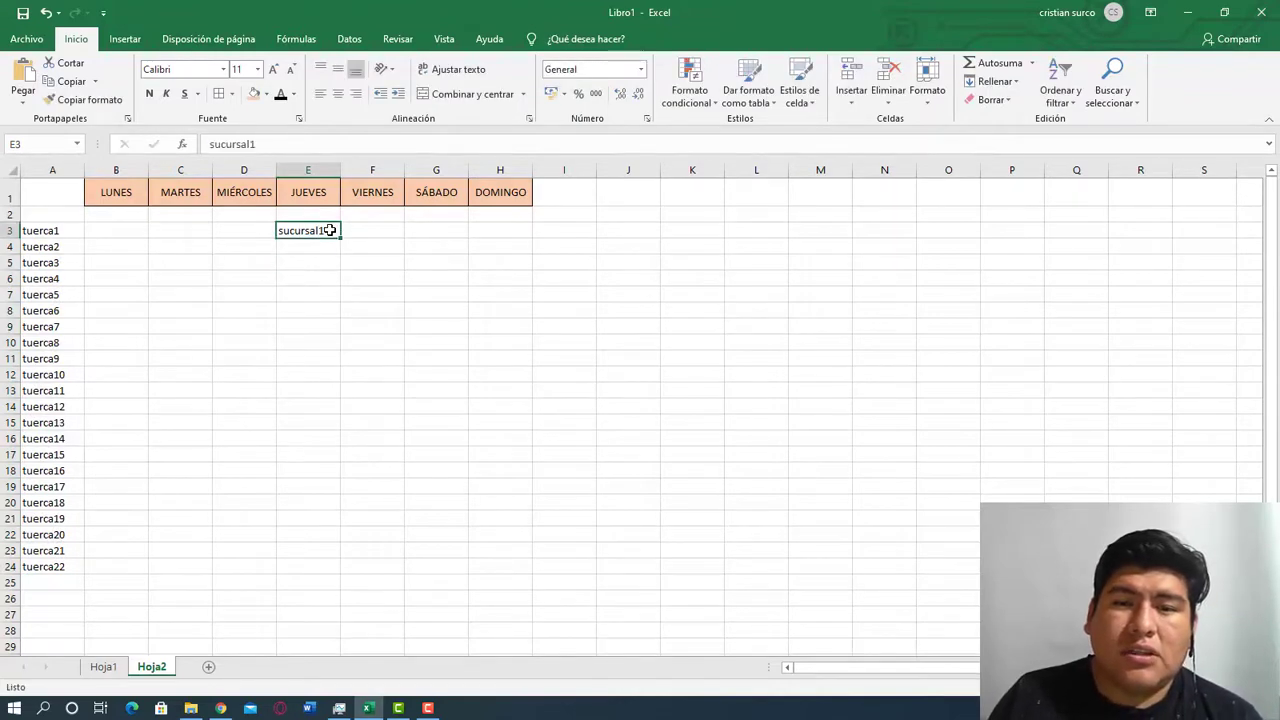
pyautogui.moveTo(339, 237); pyautogui.dragTo(348, 578)
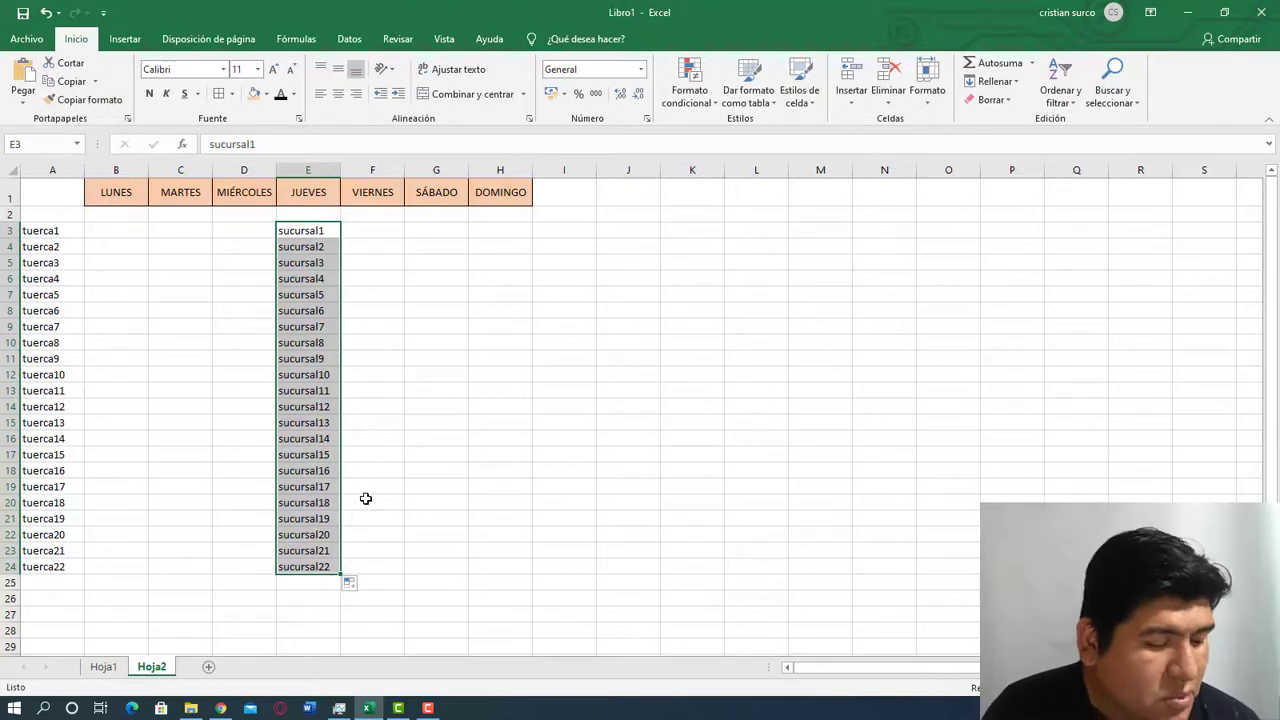
pyautogui.click(491, 368)
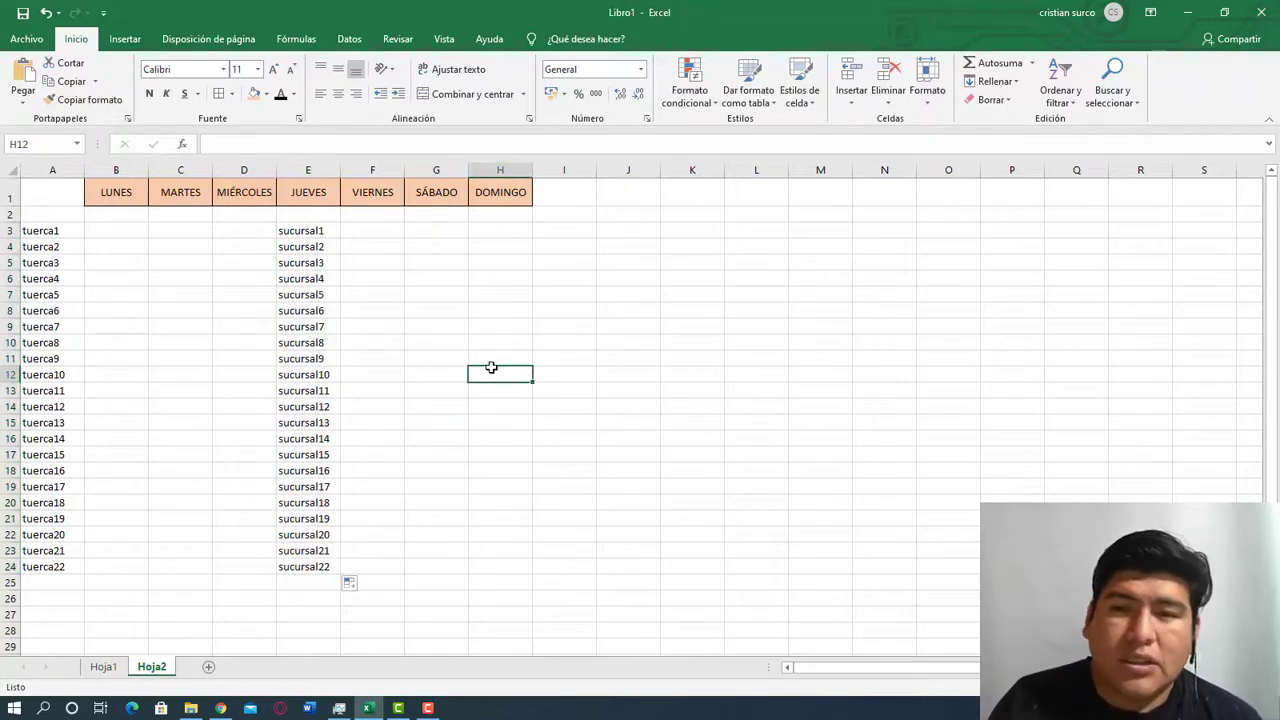
# Enter 14 in F3 under VIERNES and copy it down to F24.
pyautogui.click(376, 232)
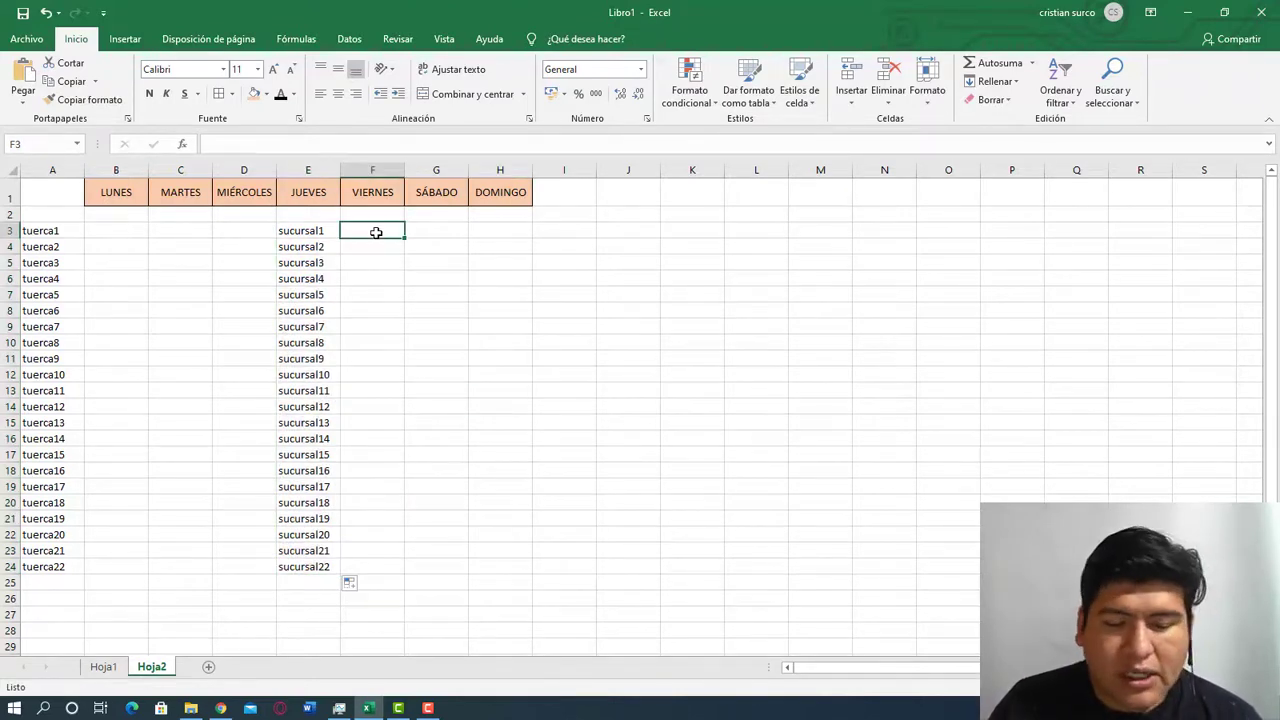
pyautogui.write('14')
pyautogui.press('Return')
pyautogui.click(396, 236)
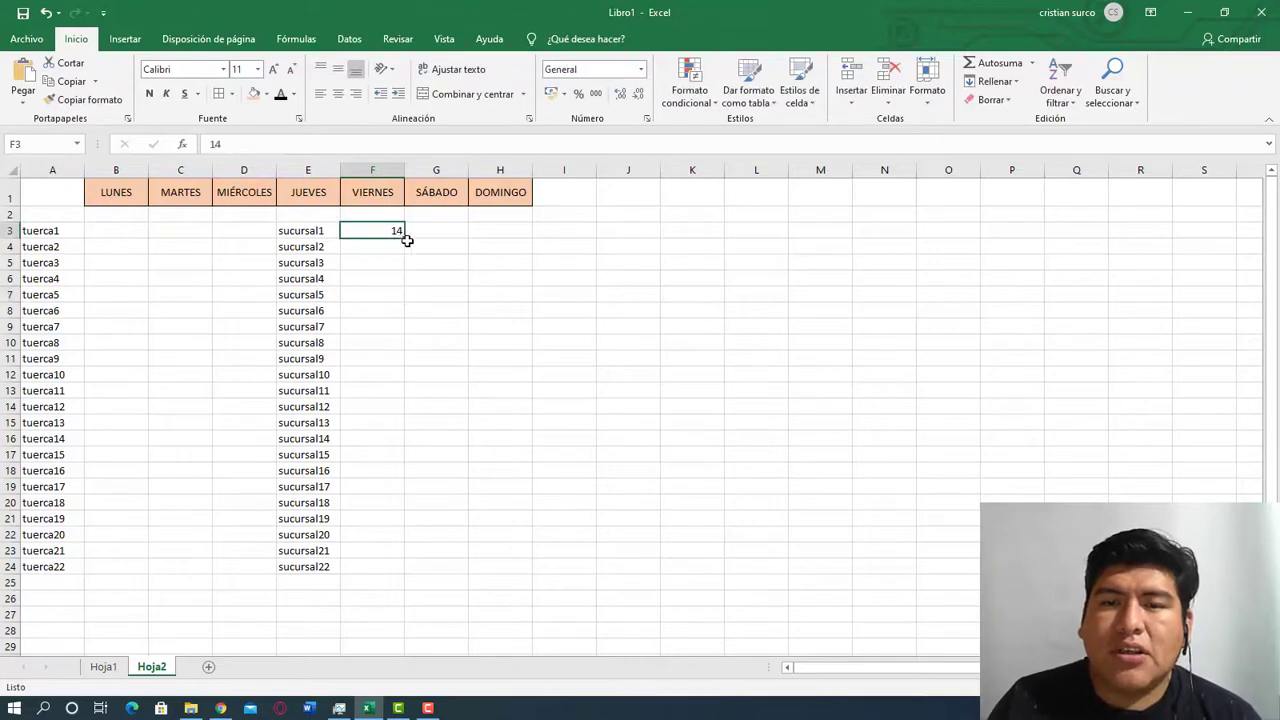
pyautogui.moveTo(403, 237); pyautogui.dragTo(403, 428)
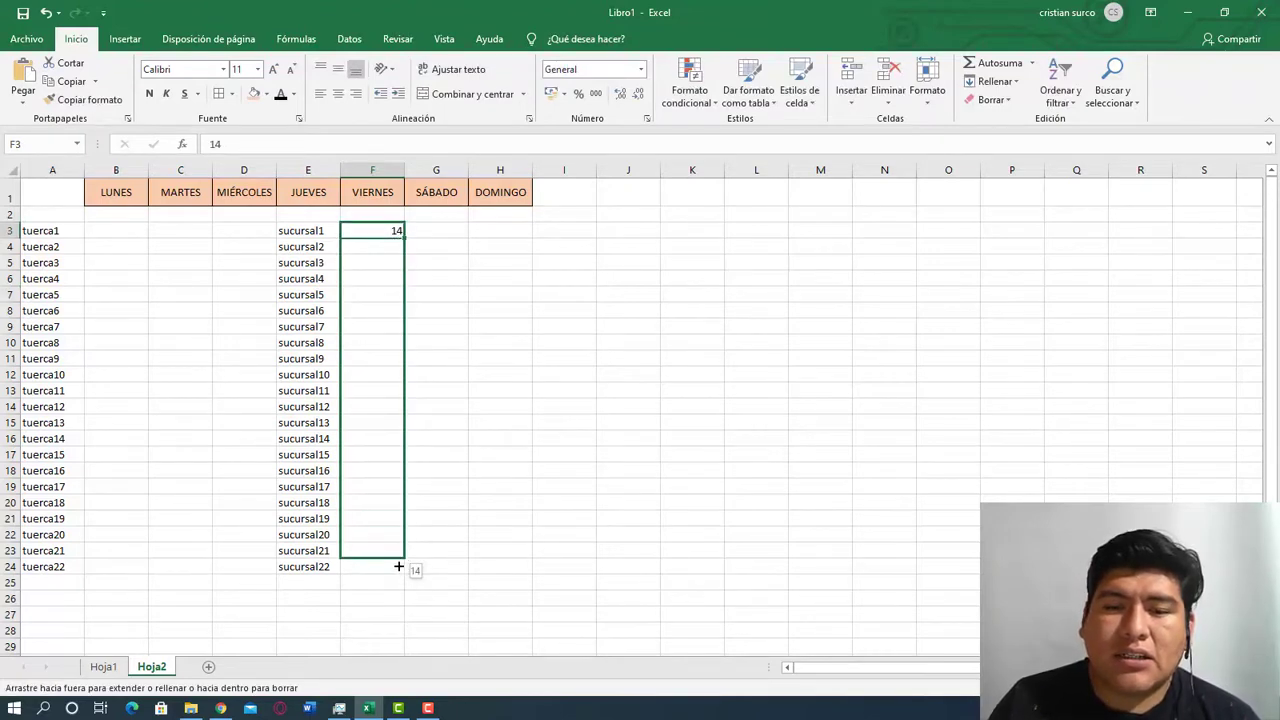
pyautogui.moveTo(403, 507); pyautogui.dragTo(404, 568)
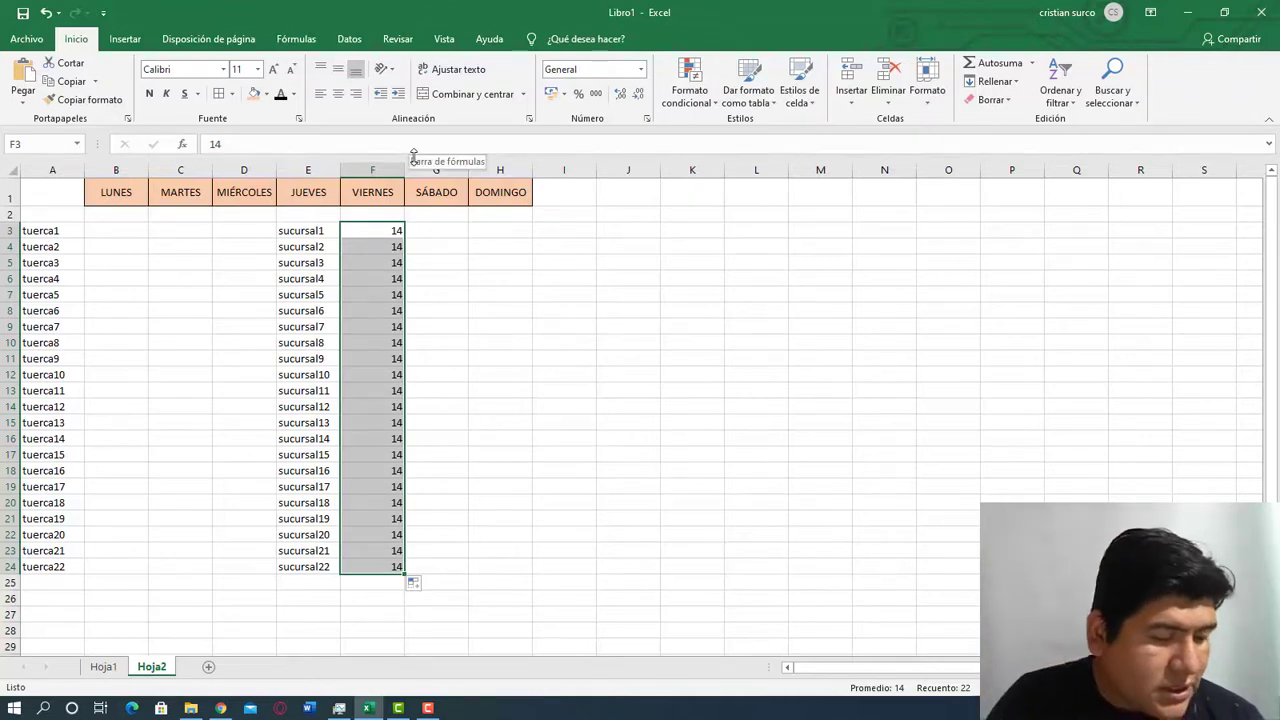
# Enter 12 and 14 in B3:B4 under LUNES.
pyautogui.click(155, 228)
pyautogui.click(113, 230)
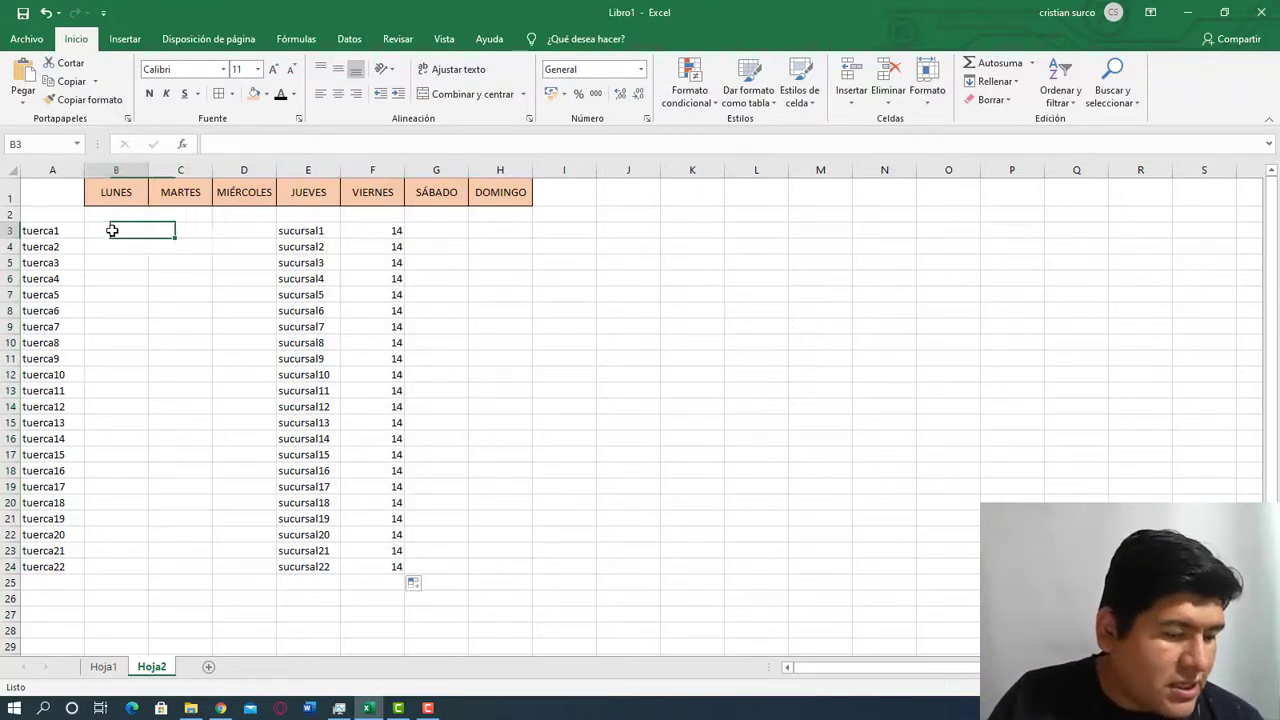
pyautogui.write('12')
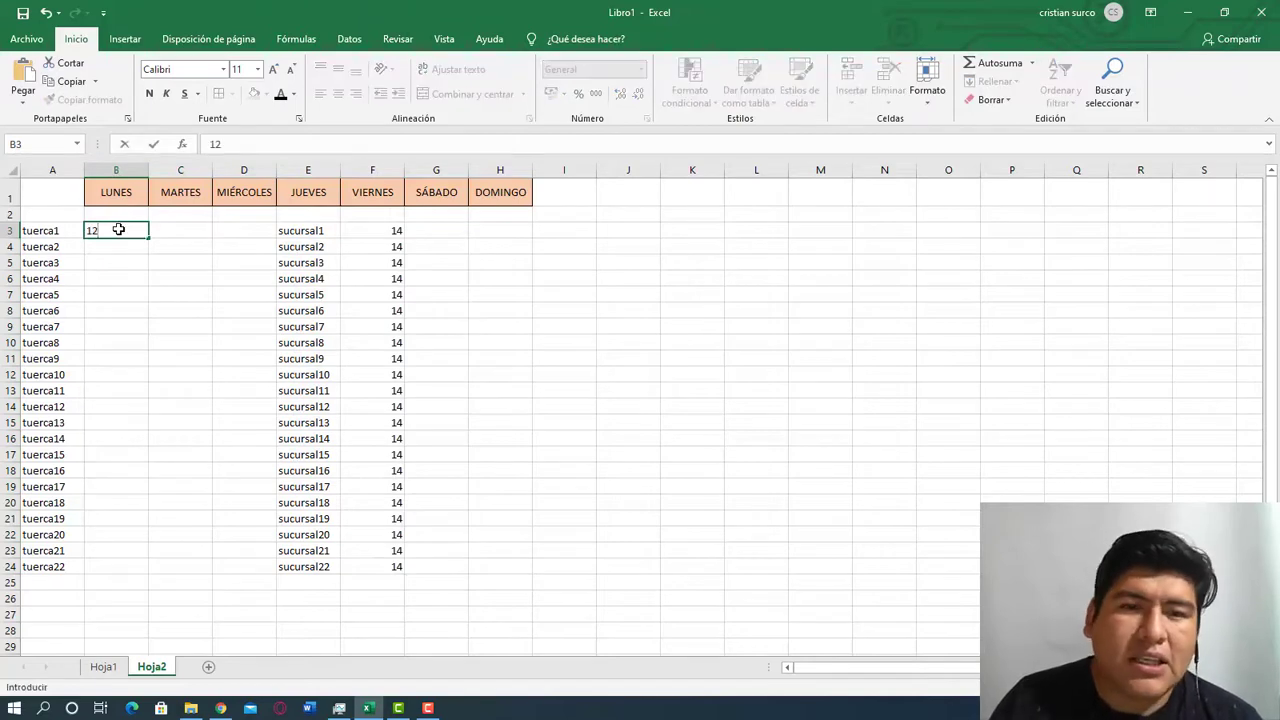
pyautogui.press('Return')
pyautogui.write('14')
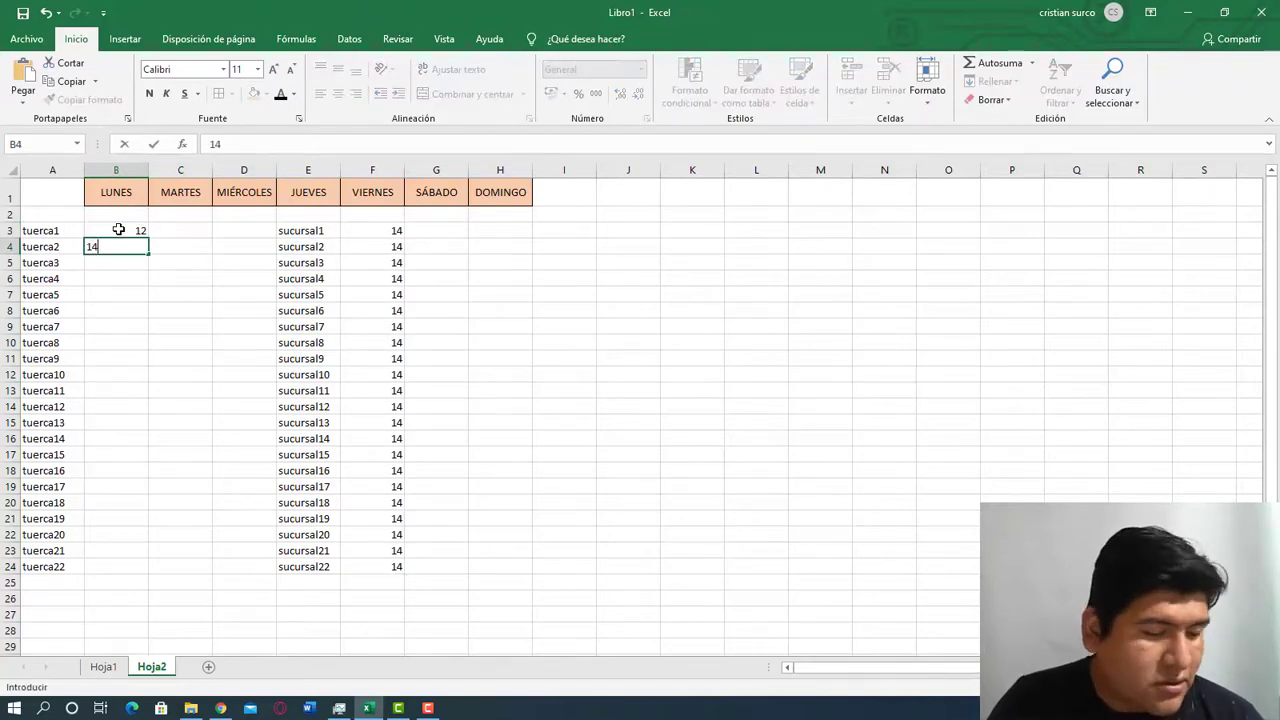
pyautogui.press('Return')
pyautogui.write('15')
pyautogui.press('Tab')
pyautogui.press('Down')
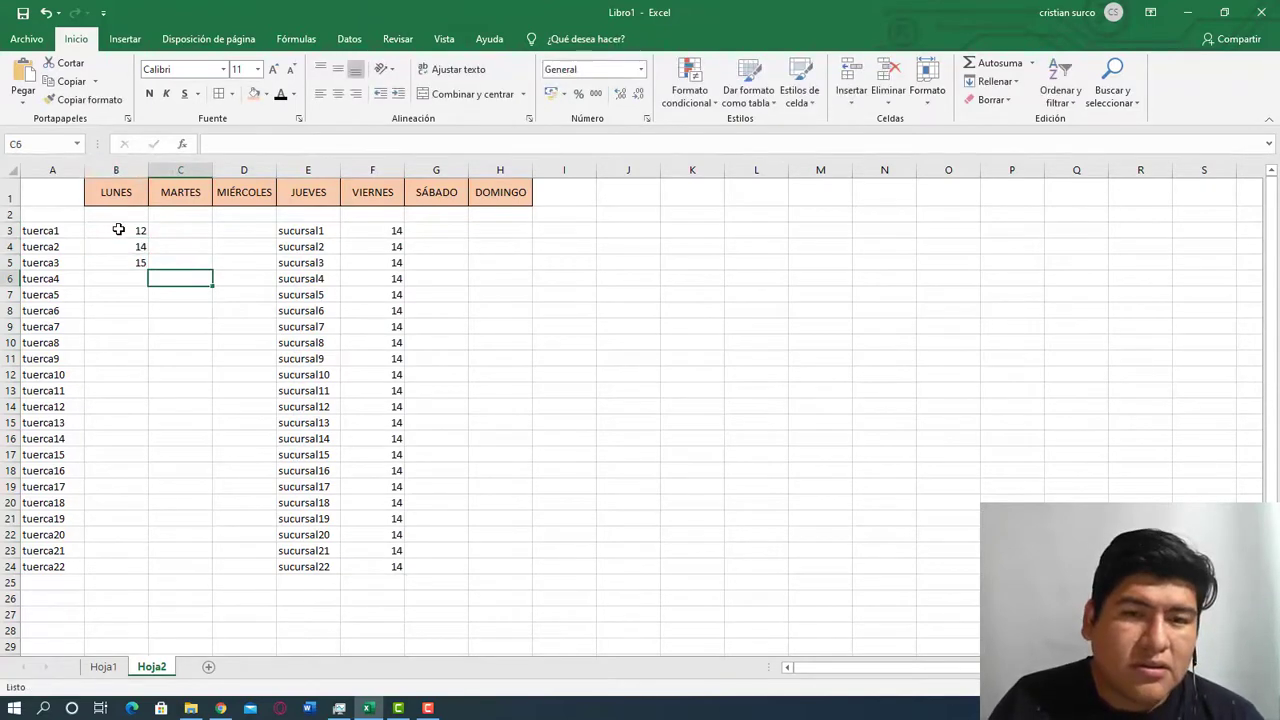
pyautogui.press('Left')
pyautogui.press('Up')
# Enter 16 and 18 in B5:B6, then fill the even series down to 54 in B24.
pyautogui.write('16')
pyautogui.press('Return')
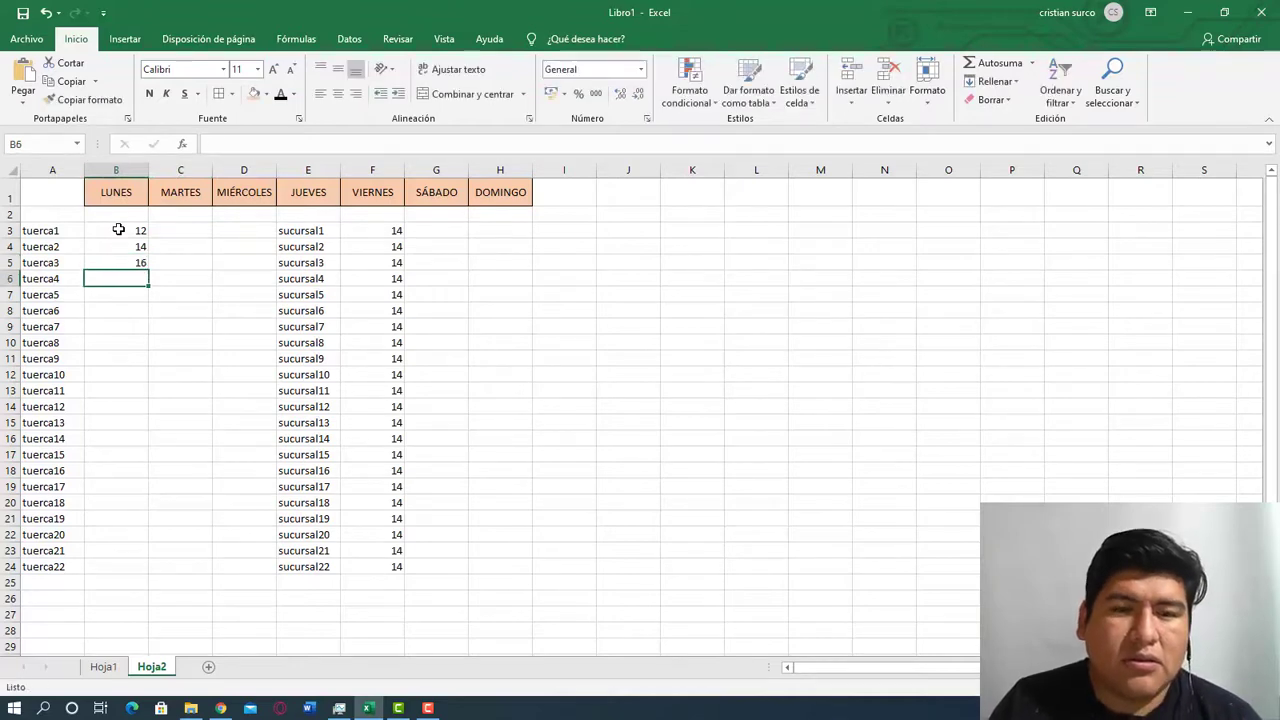
pyautogui.write('18')
pyautogui.press('Return')
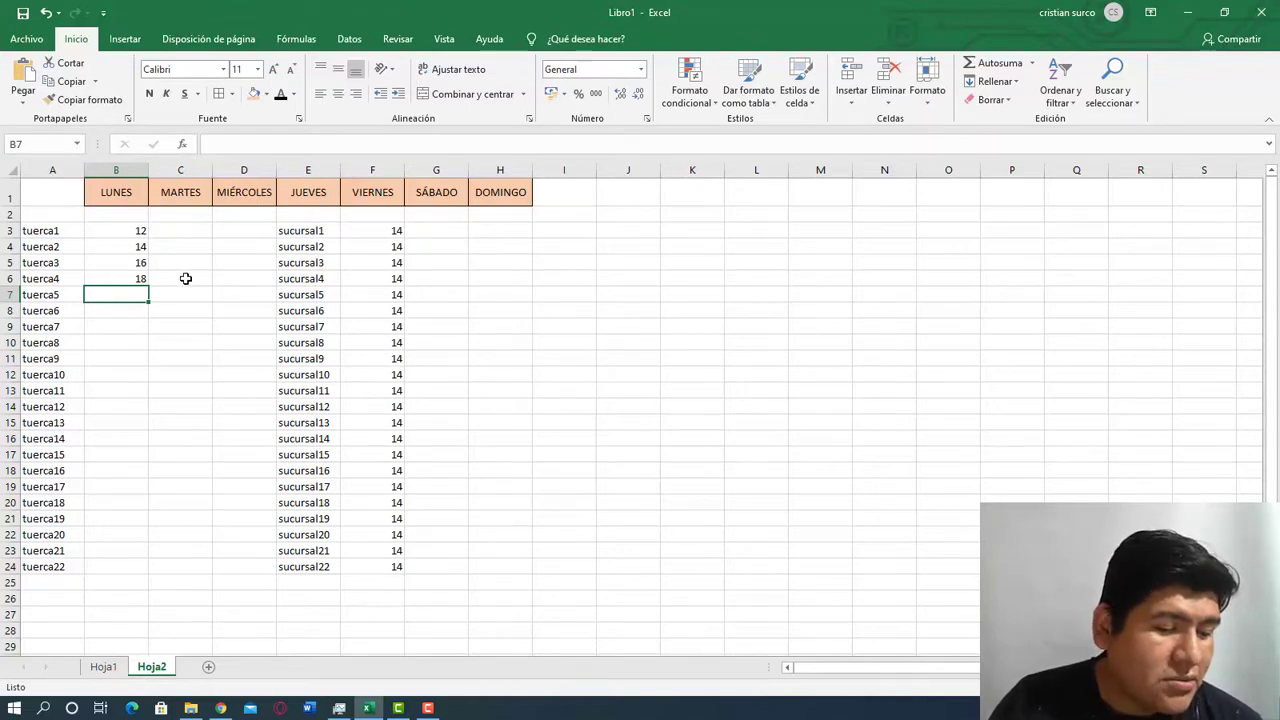
pyautogui.moveTo(138, 231); pyautogui.dragTo(140, 279)
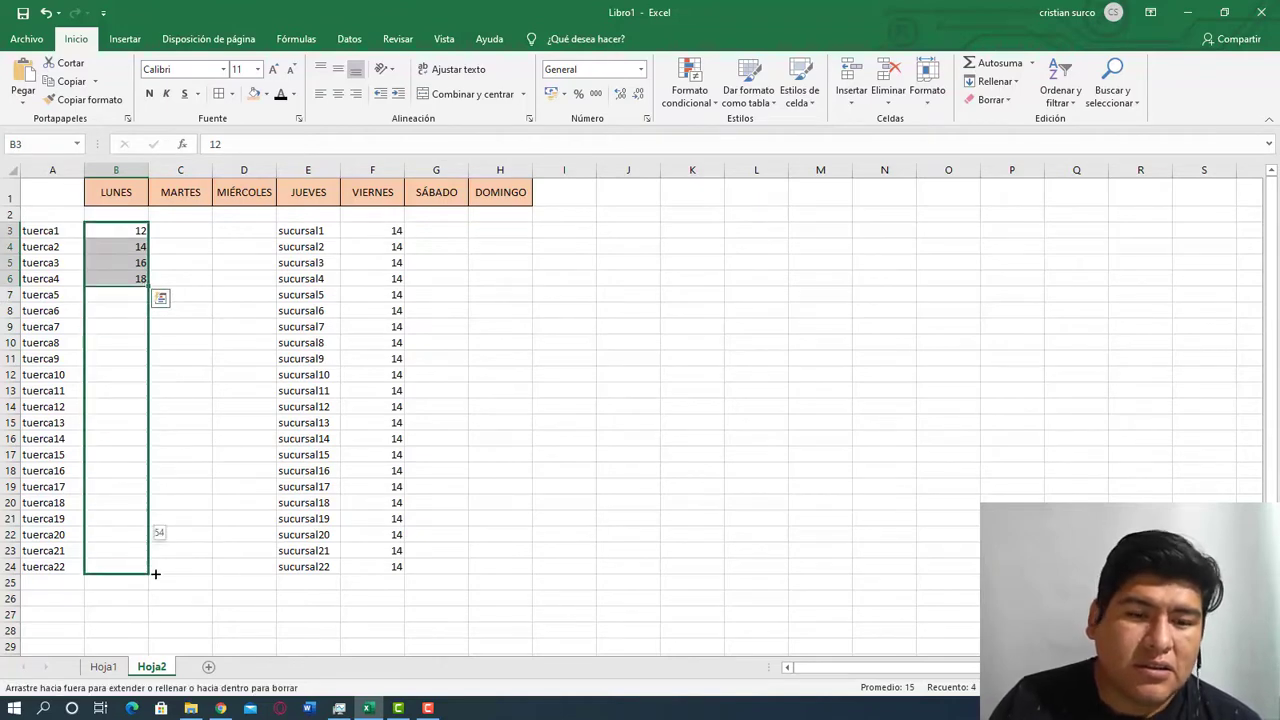
pyautogui.moveTo(150, 316); pyautogui.dragTo(151, 572)
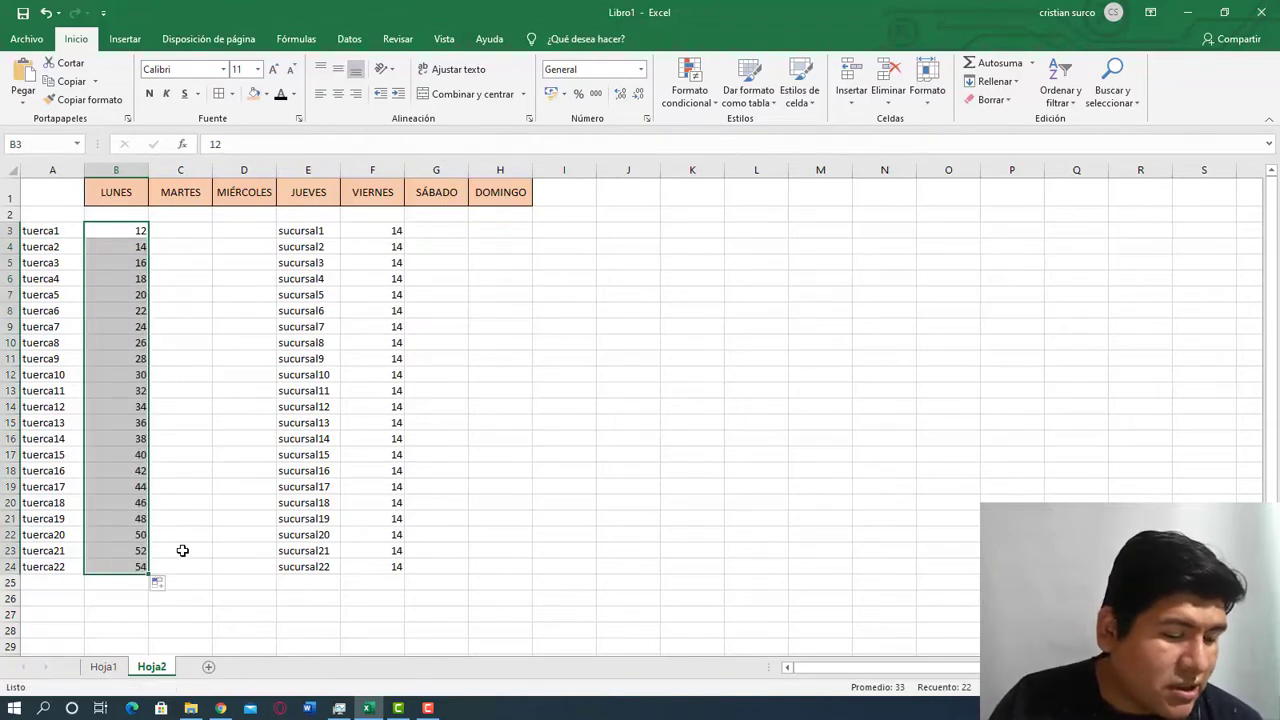
# Enter 33 and 37 in C3:C4 and fill MARTES down to 117 in C24.
pyautogui.click(182, 550)
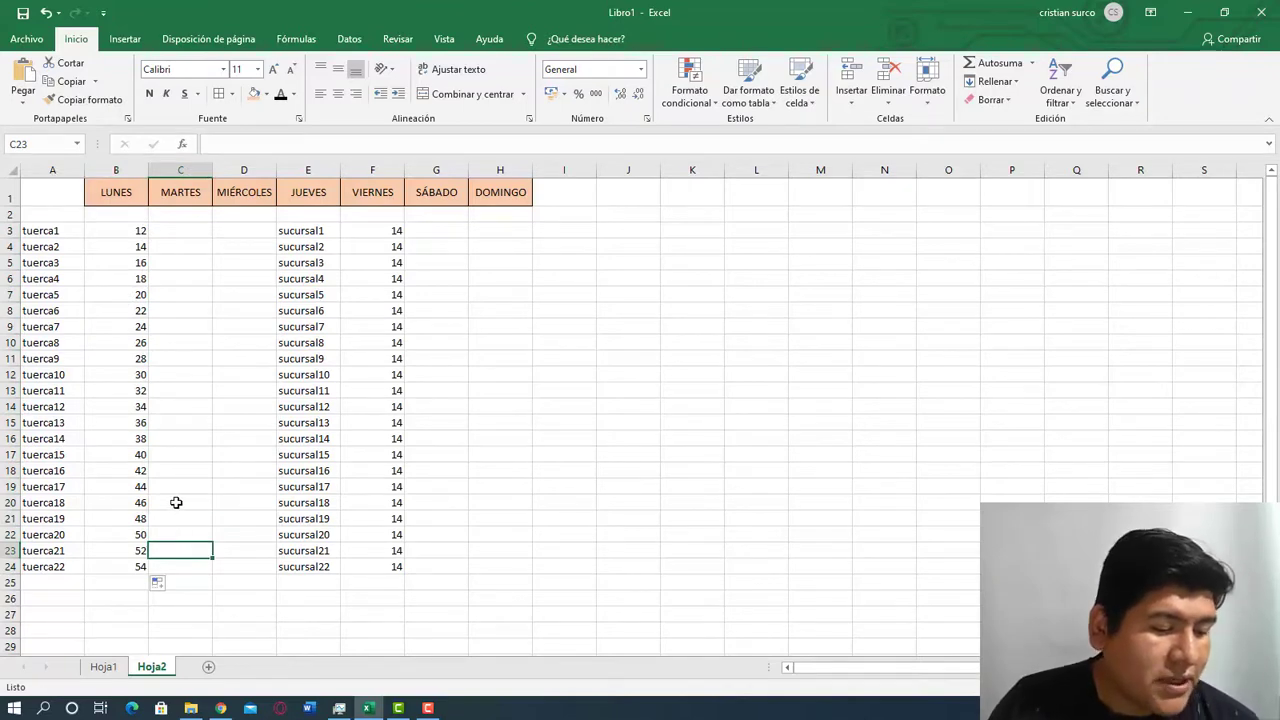
pyautogui.click(179, 216)
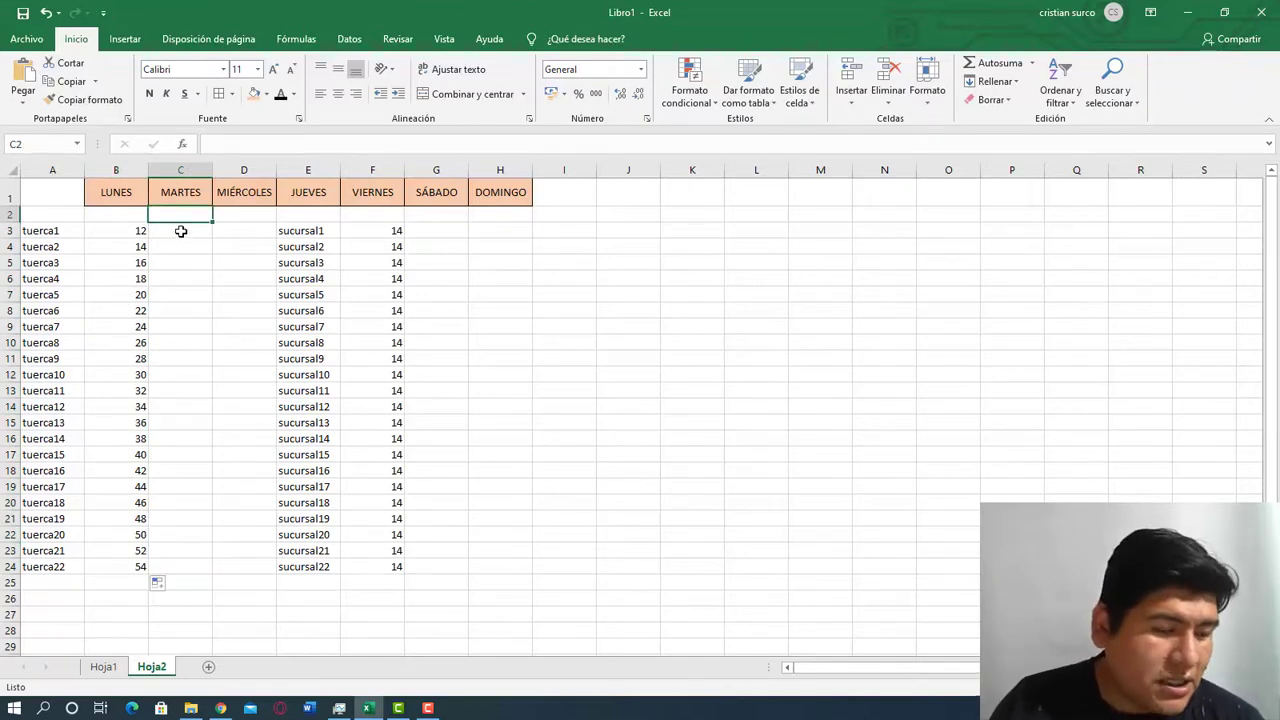
pyautogui.click(187, 231)
pyautogui.write('33')
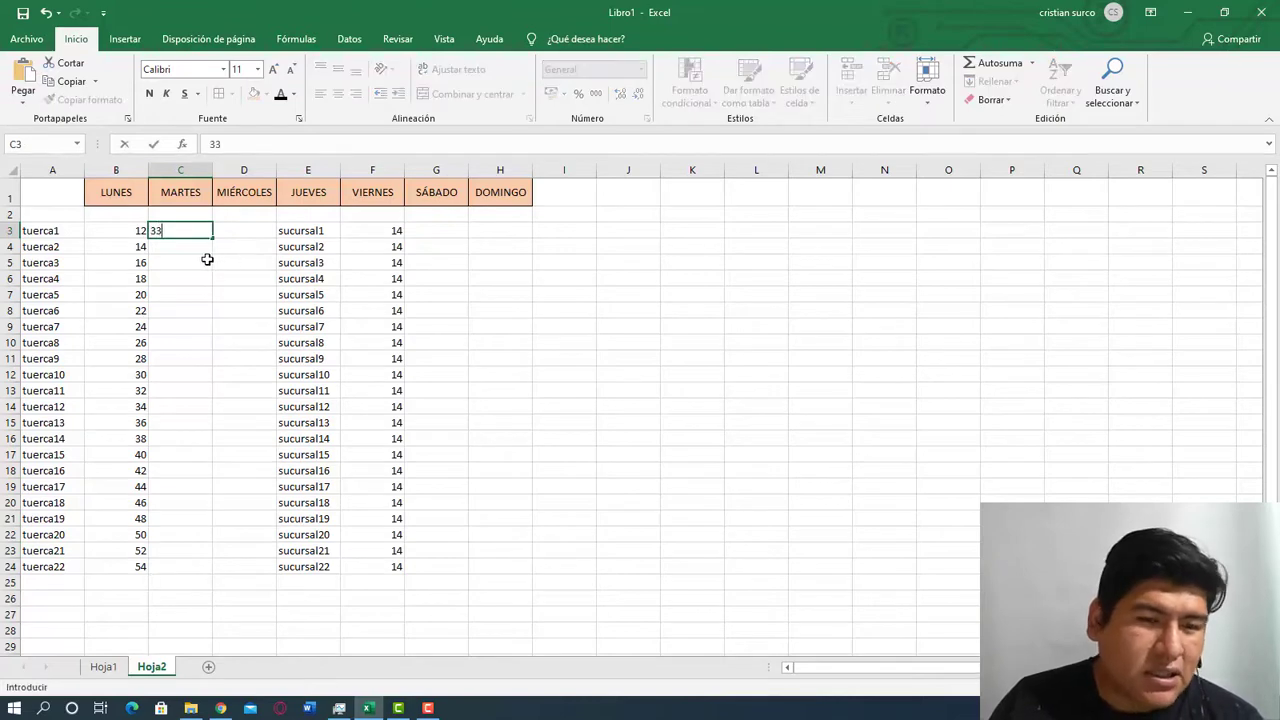
pyautogui.click(188, 249)
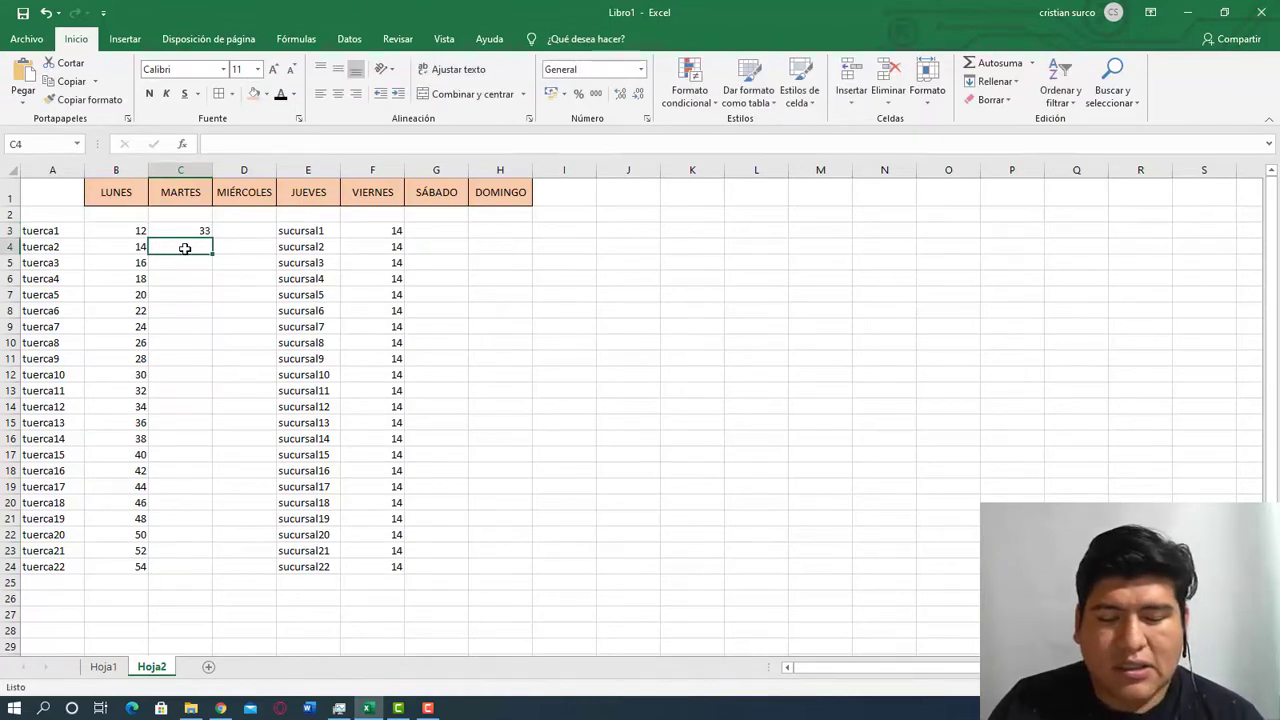
pyautogui.write('37')
pyautogui.click(177, 294)
pyautogui.moveTo(190, 231)
pyautogui.mouseDown()
pyautogui.moveTo(215, 285)
pyautogui.moveTo(217, 566)
pyautogui.mouseUp()
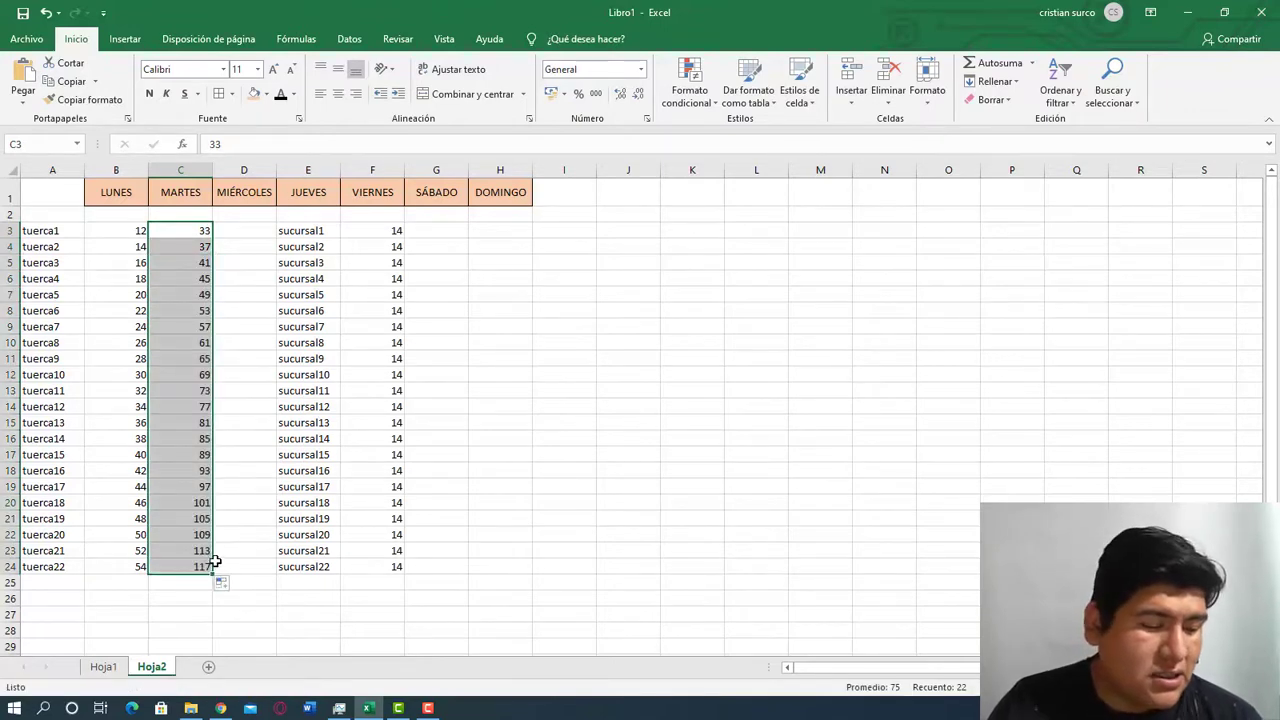
pyautogui.click(224, 258)
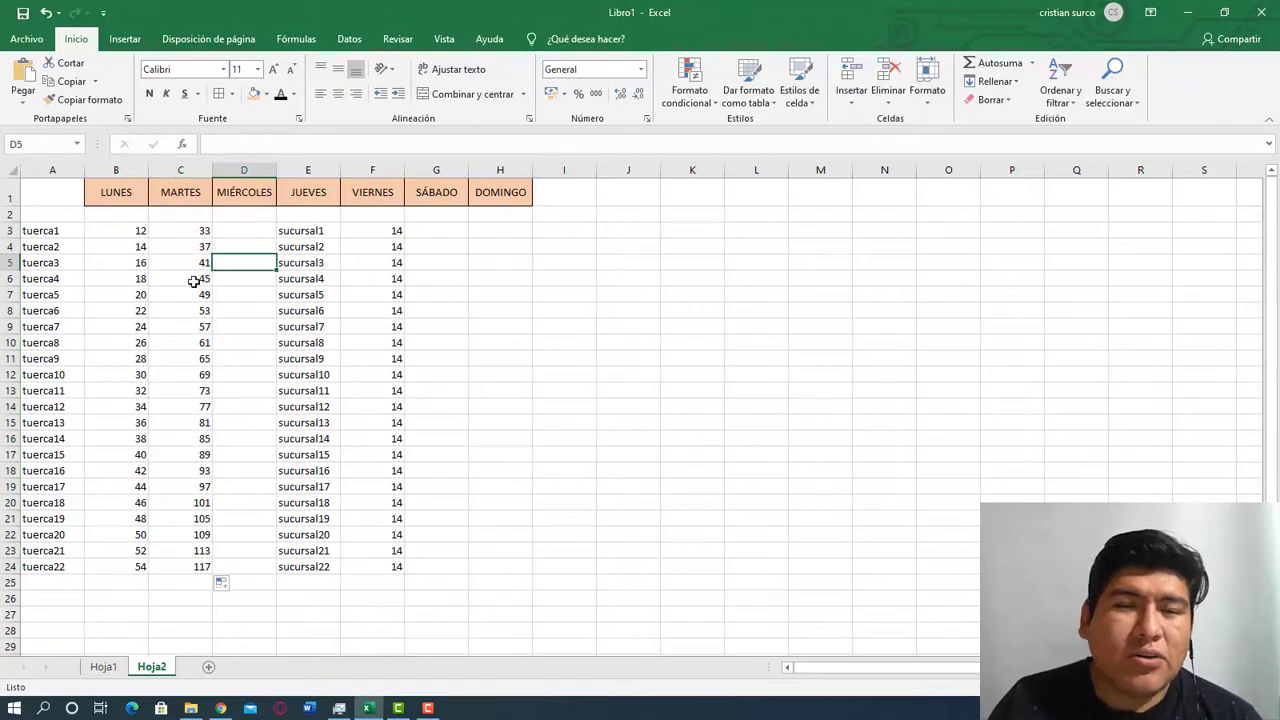
# Enter a-14 and a-17 in D3:D4 and fill MIÉRCOLES down to a-77 in D24.
pyautogui.click(248, 231)
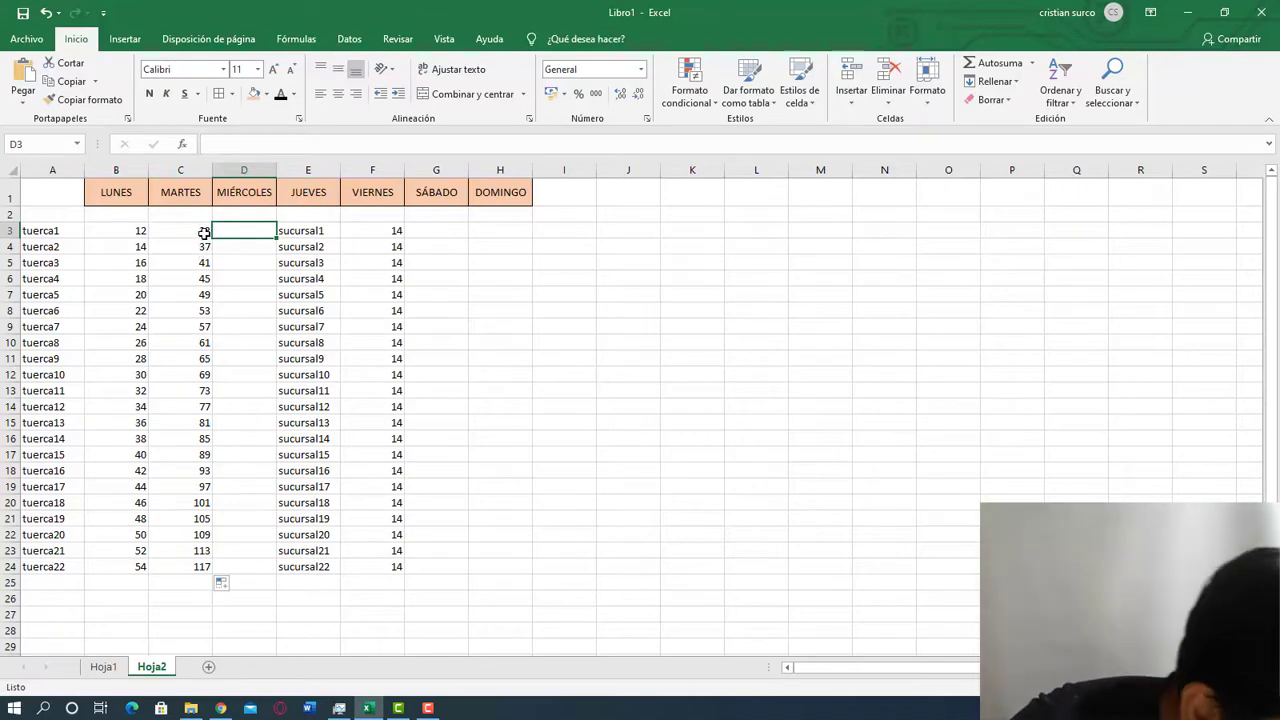
pyautogui.write('a')
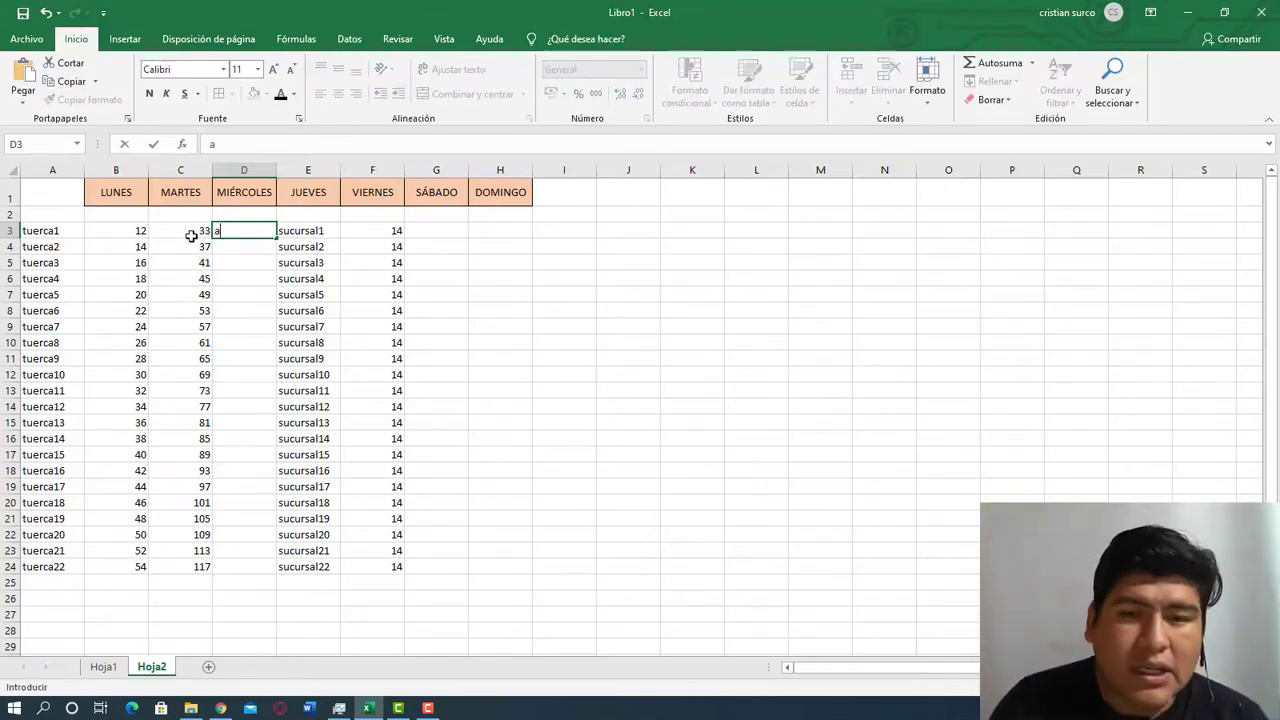
pyautogui.write('-14')
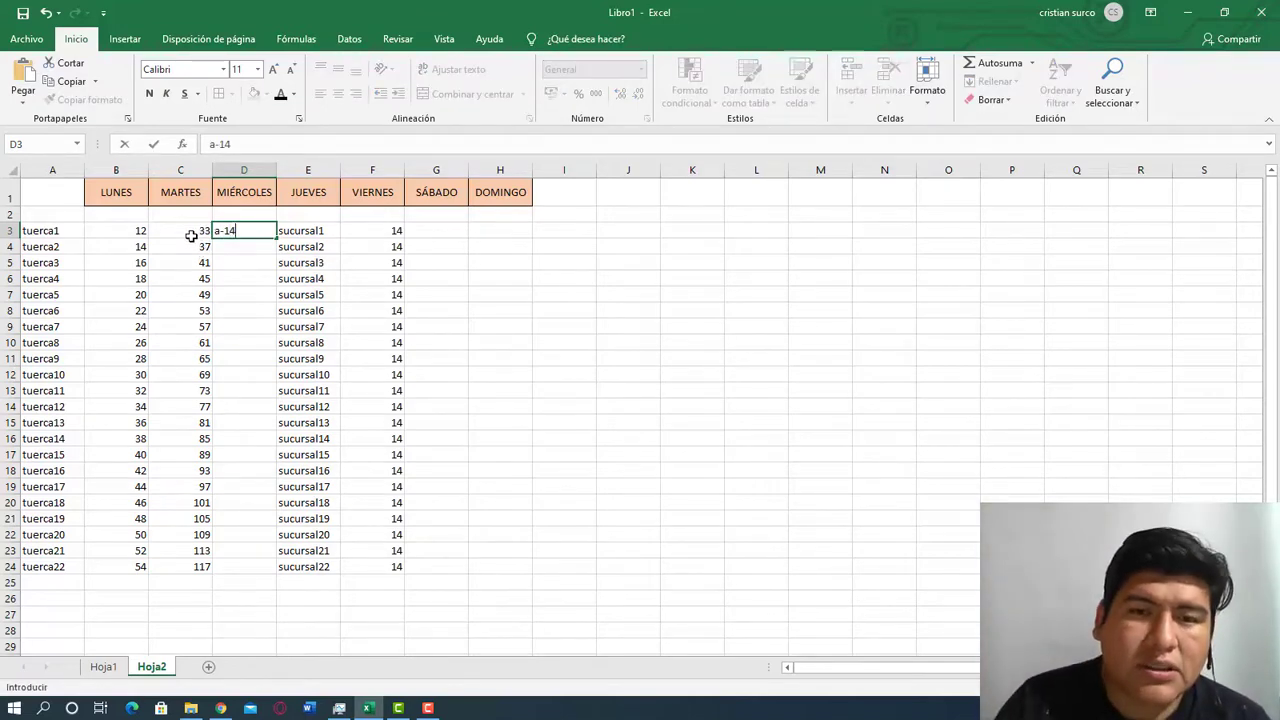
pyautogui.press('Return')
pyautogui.write('a-14')
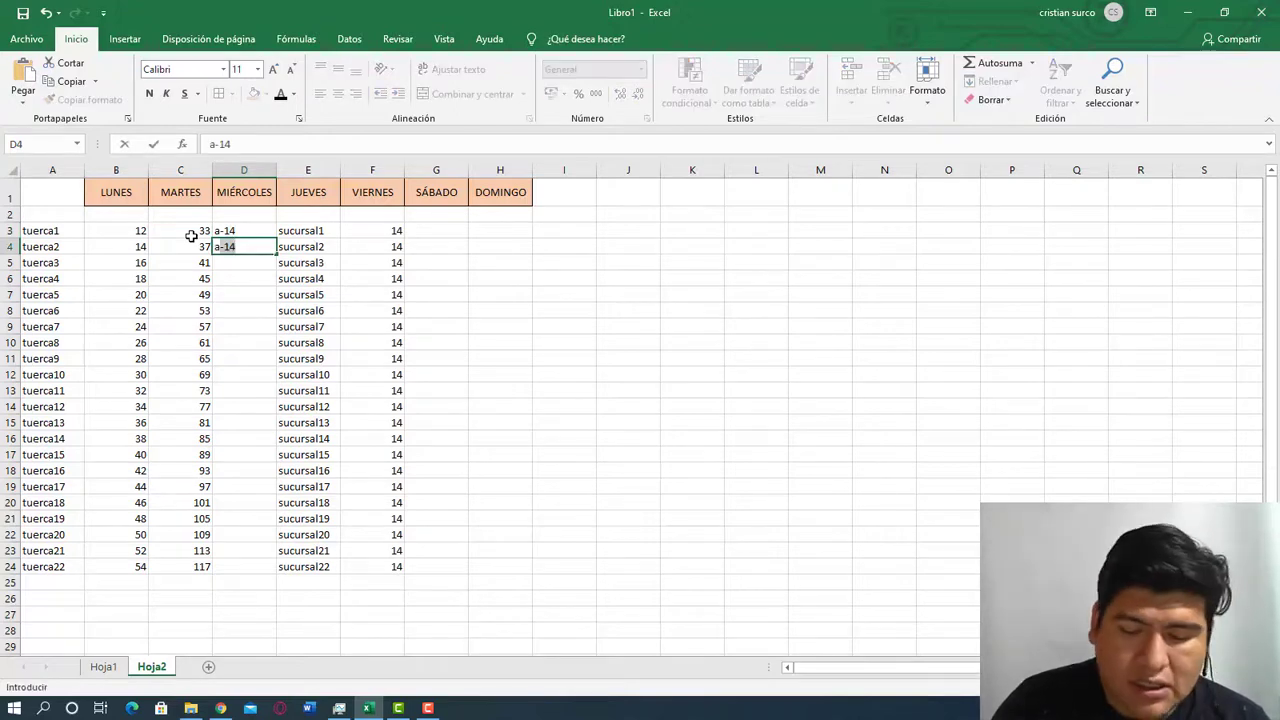
pyautogui.write('7')
pyautogui.press('Return')
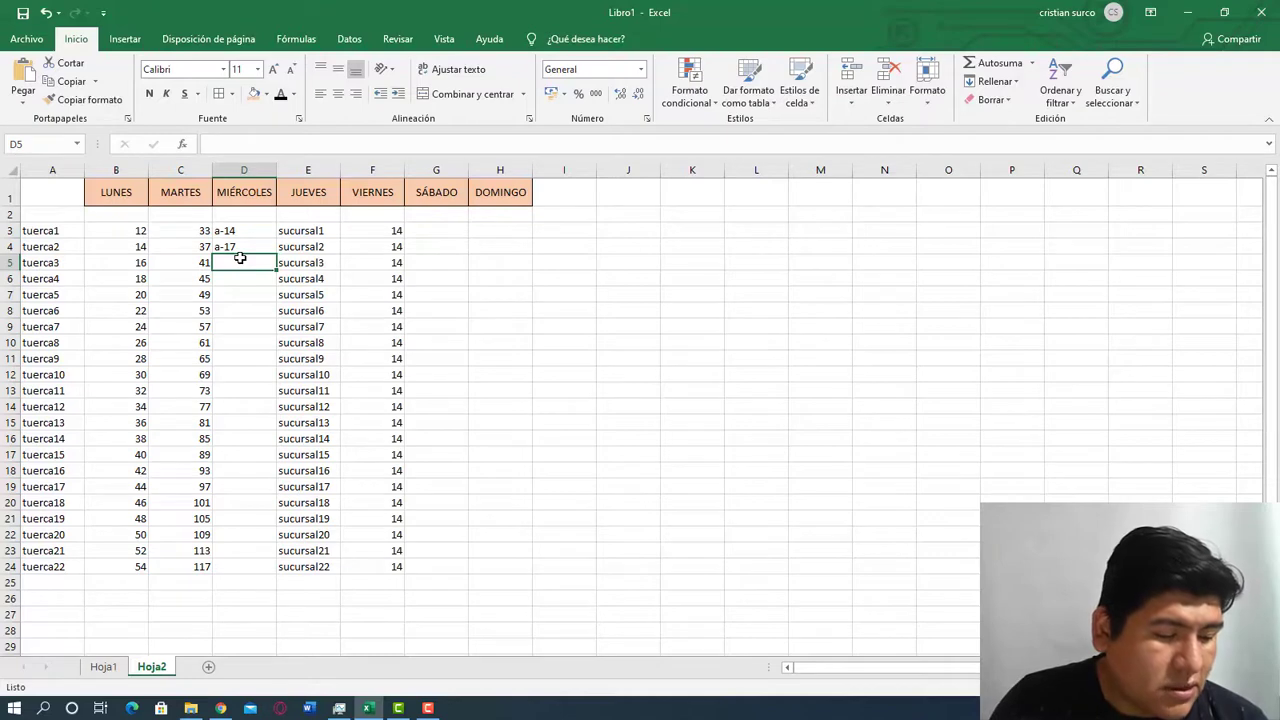
pyautogui.moveTo(251, 231); pyautogui.dragTo(279, 574)
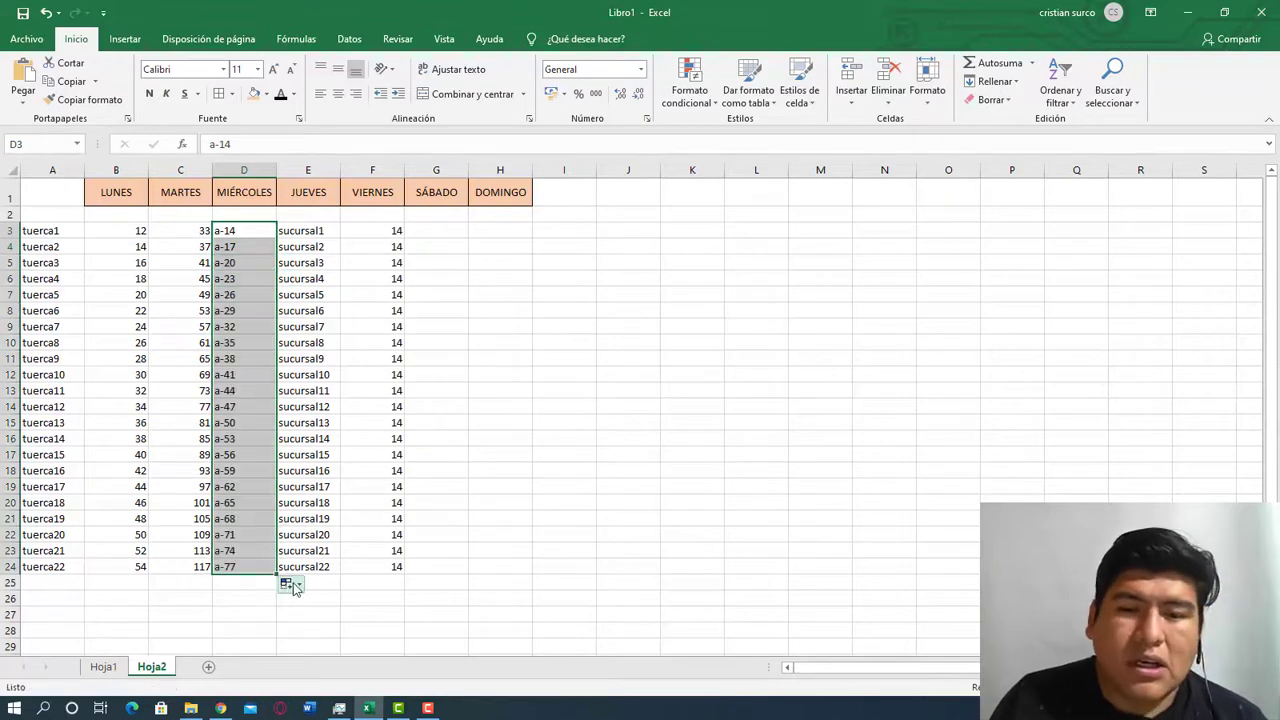
# Enter 10 km and 20 km in G3:G4 and fill SÁBADO down to 220 km.
pyautogui.click(438, 229)
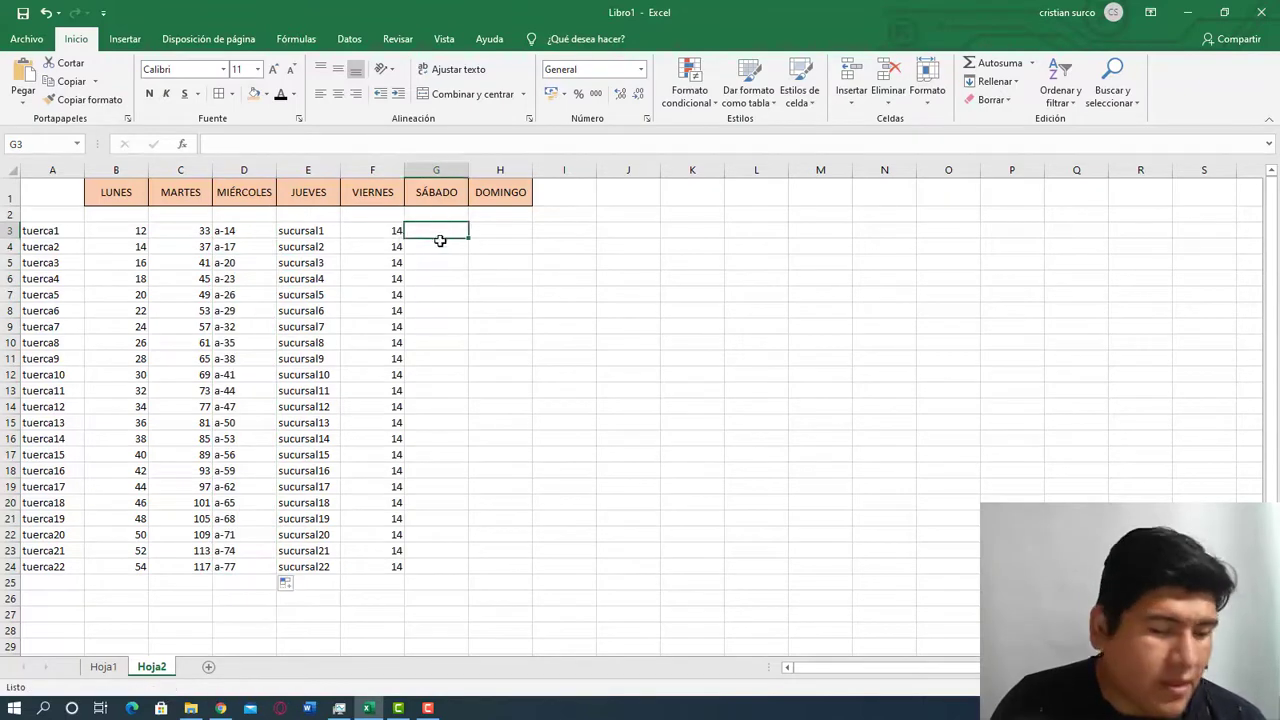
pyautogui.write('10')
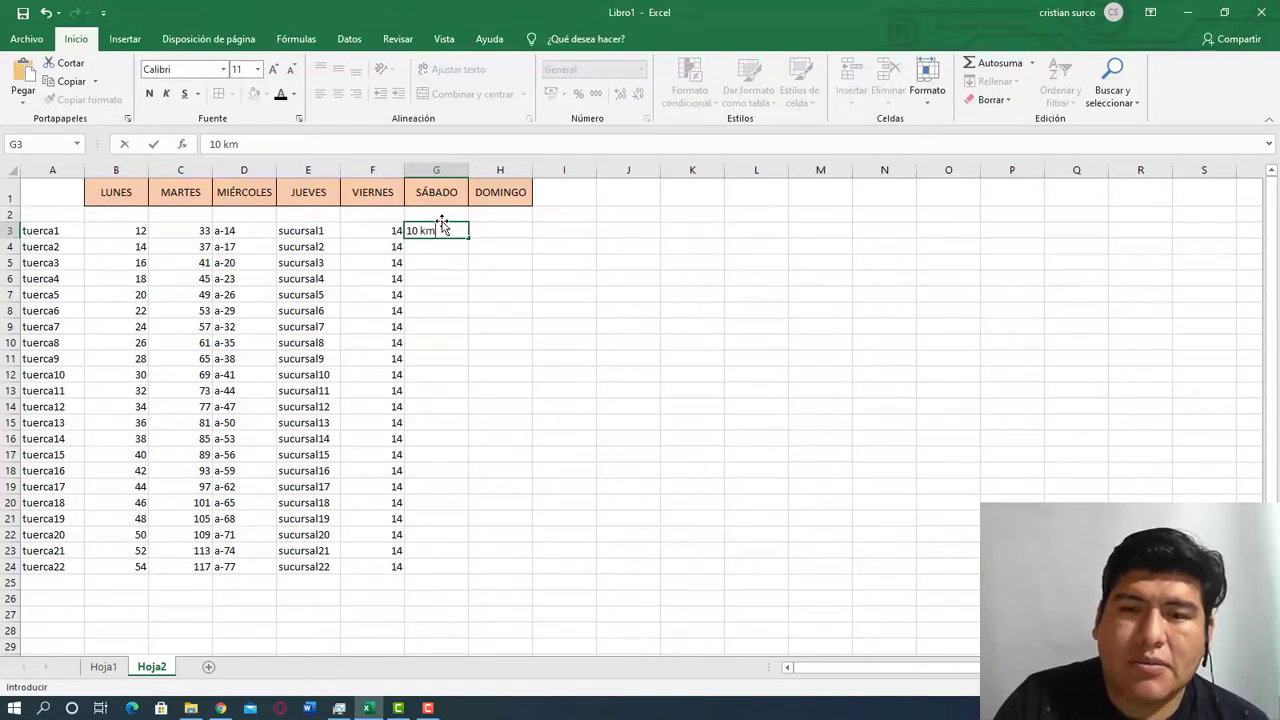
pyautogui.press('Return')
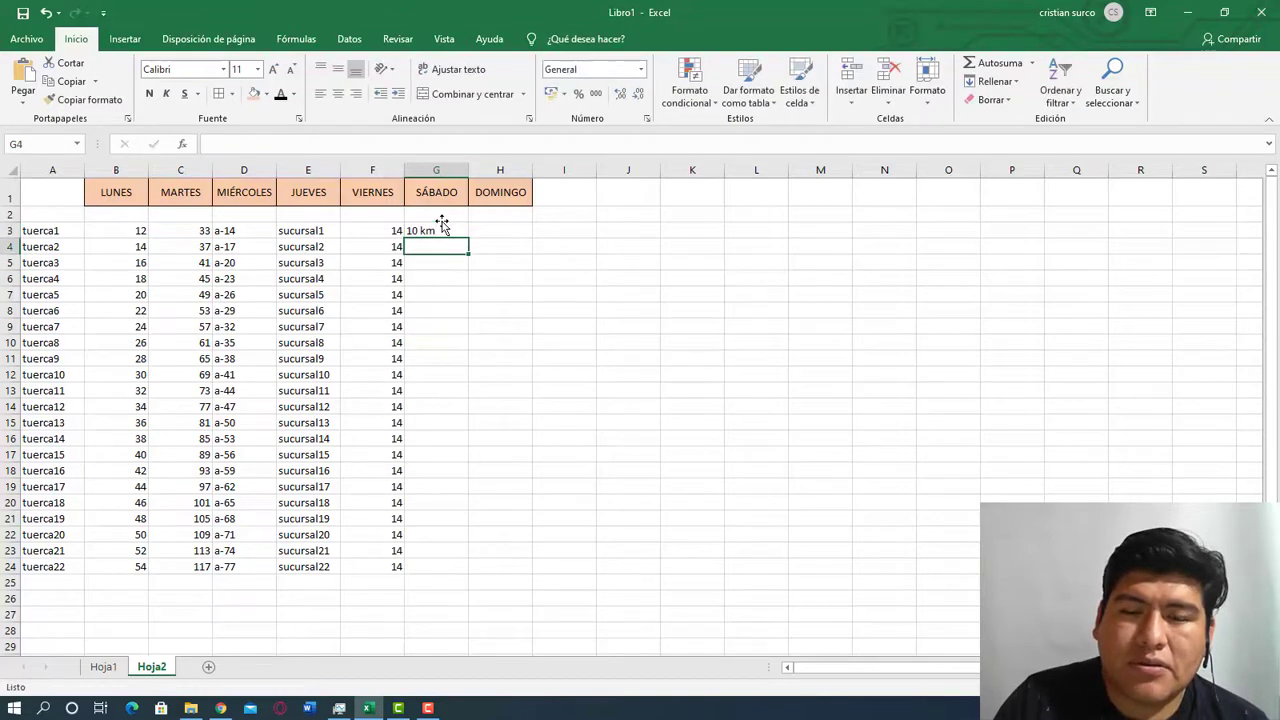
pyautogui.write('20 km')
pyautogui.press('Return')
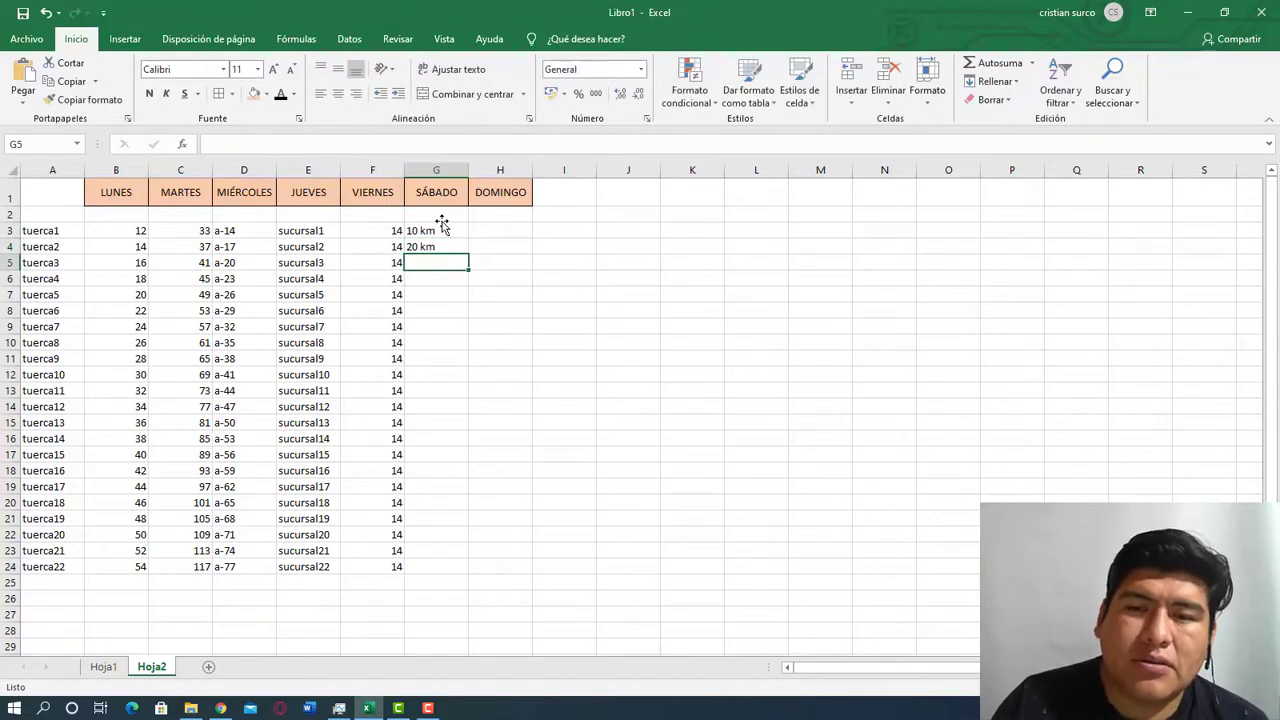
pyautogui.moveTo(455, 231); pyautogui.dragTo(485, 575)
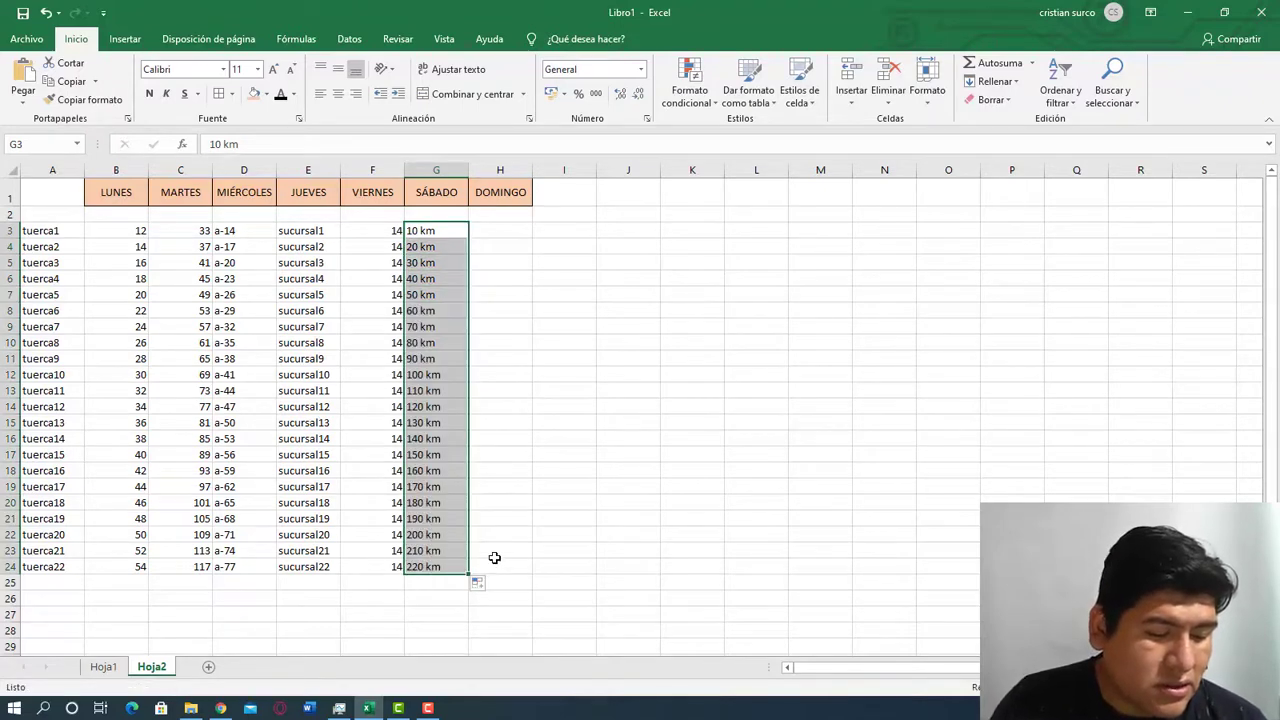
pyautogui.click(516, 378)
# Enter 12.2 and 12.4 in H3:H4 and fill DOMINGO down to 16.4 in H24.
pyautogui.click(486, 230)
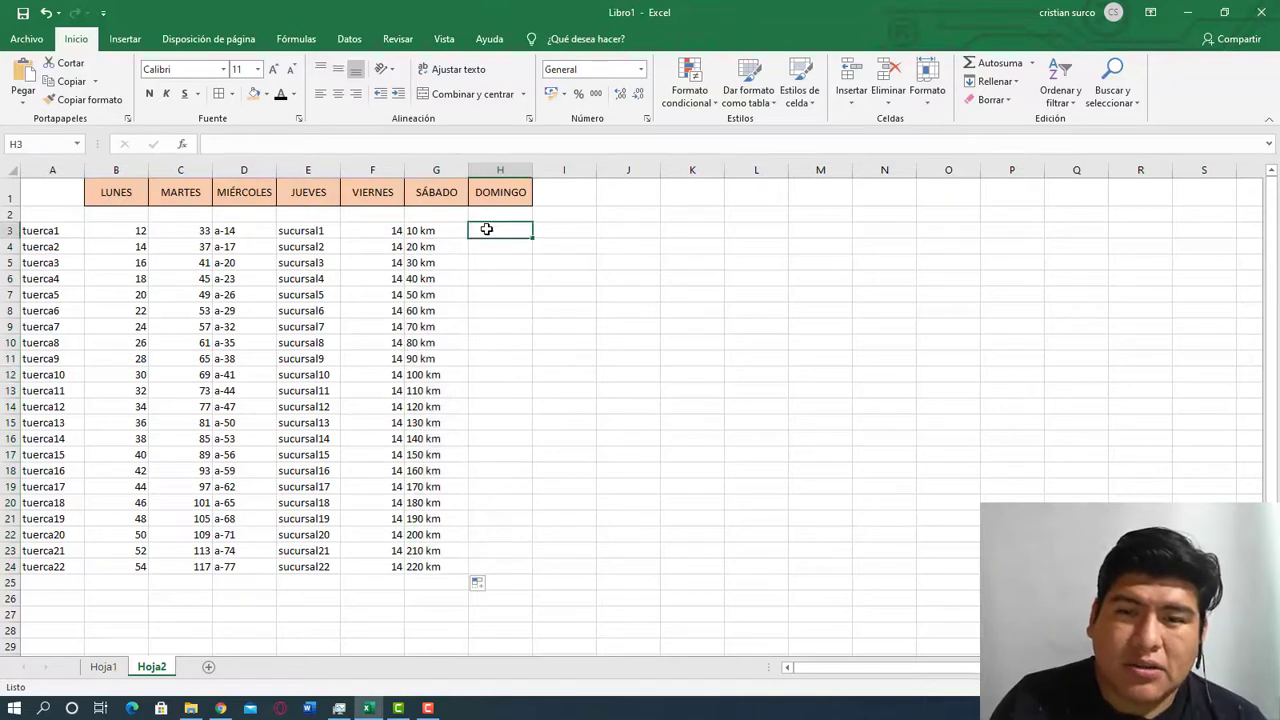
pyautogui.write('12.2')
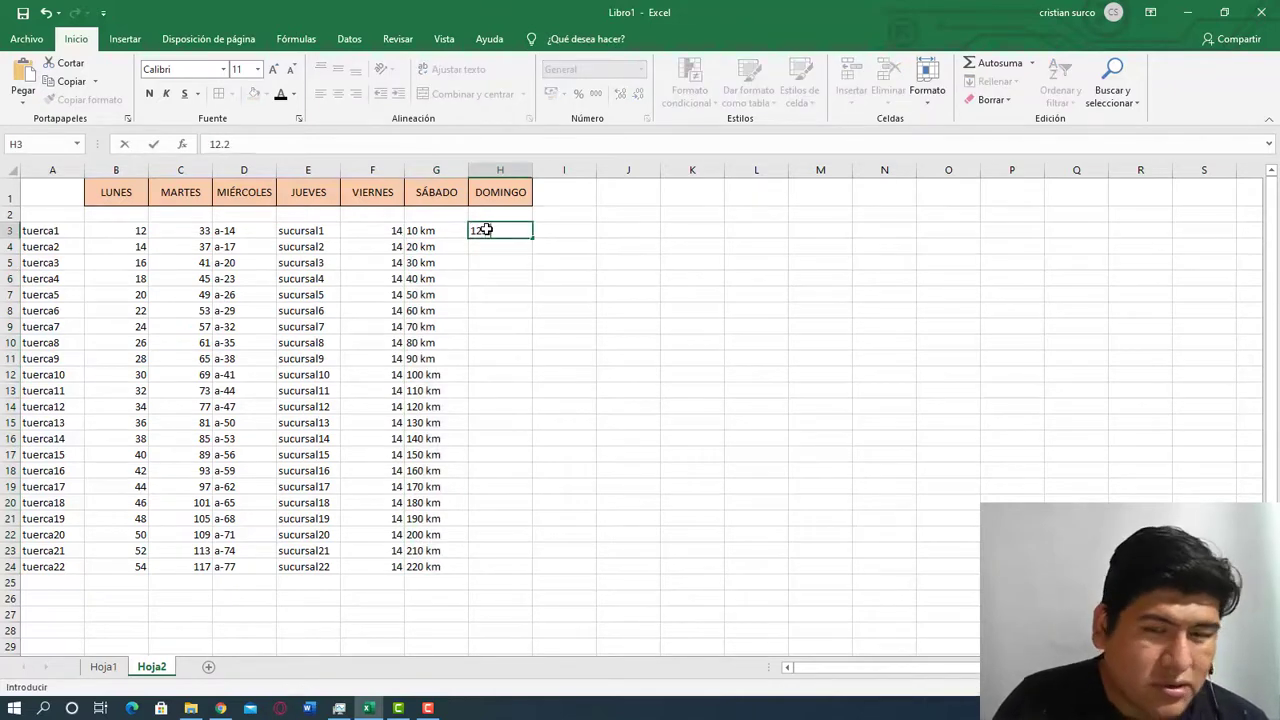
pyautogui.press('Return')
pyautogui.write('12.4')
pyautogui.press('Return')
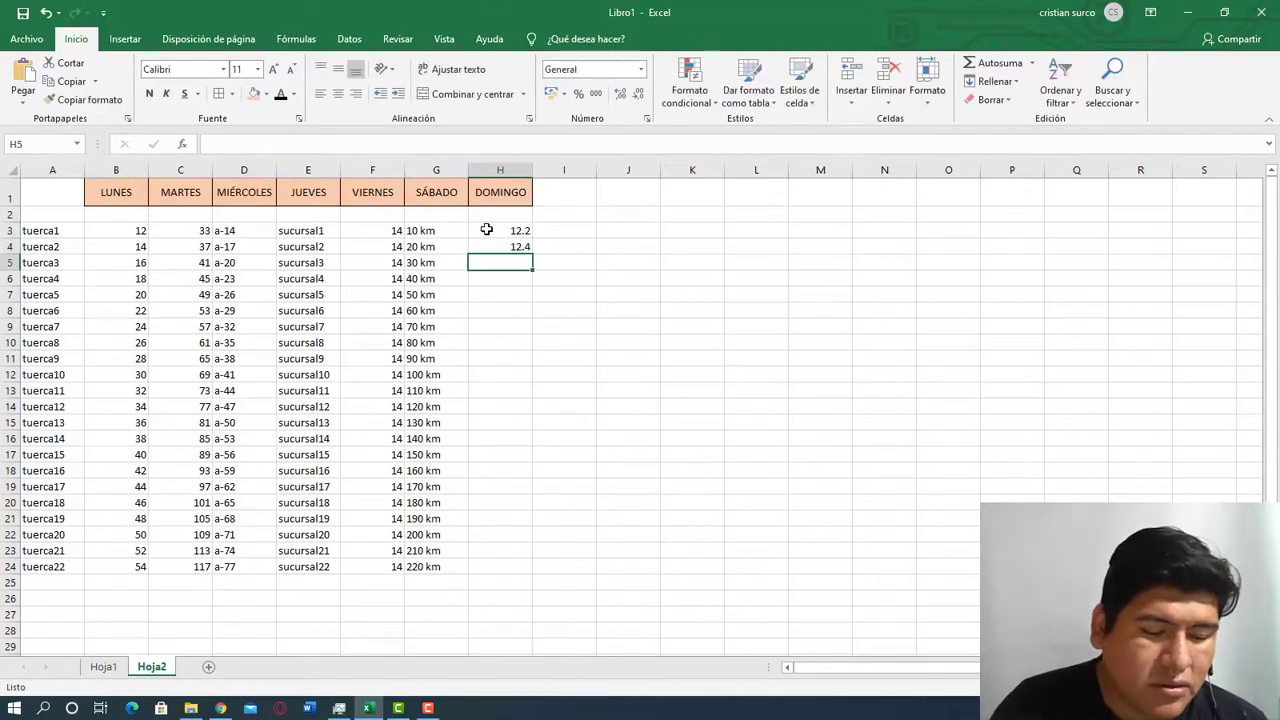
pyautogui.moveTo(486, 230); pyautogui.dragTo(533, 572)
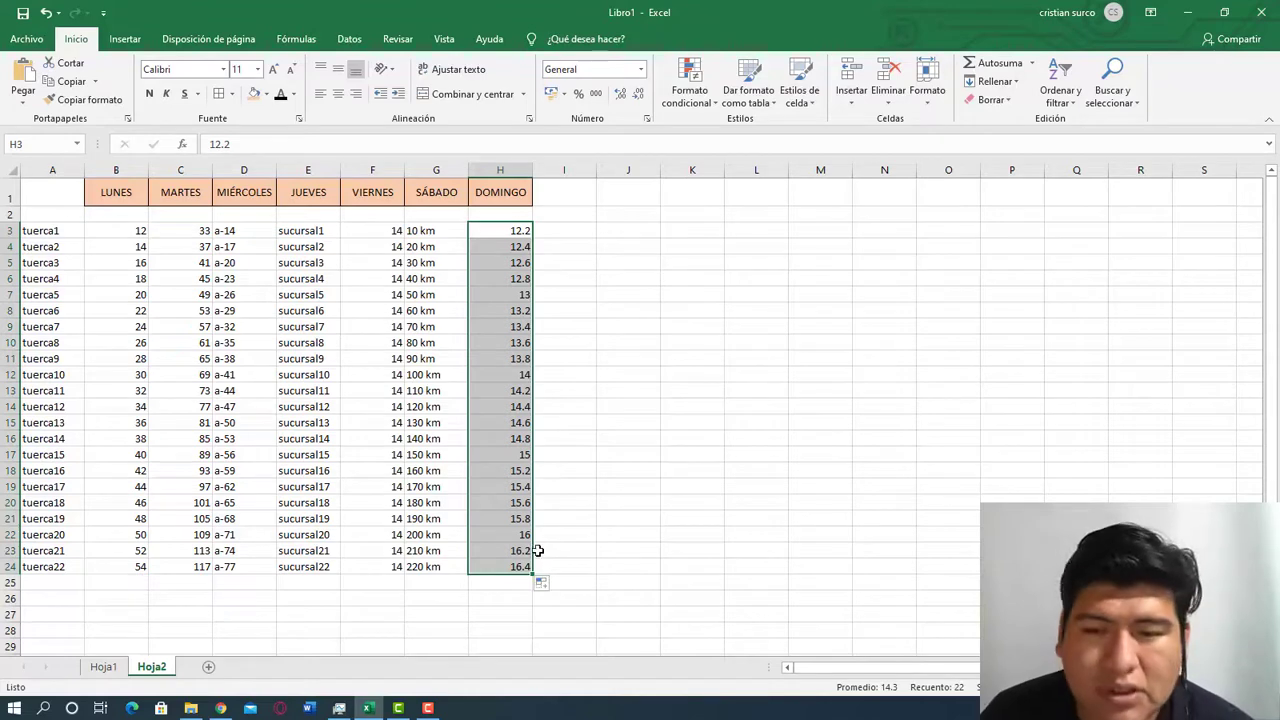
# Create the blank sheet Hoja3 with the New sheet button beside the sheet tabs.
pyautogui.click(638, 488)
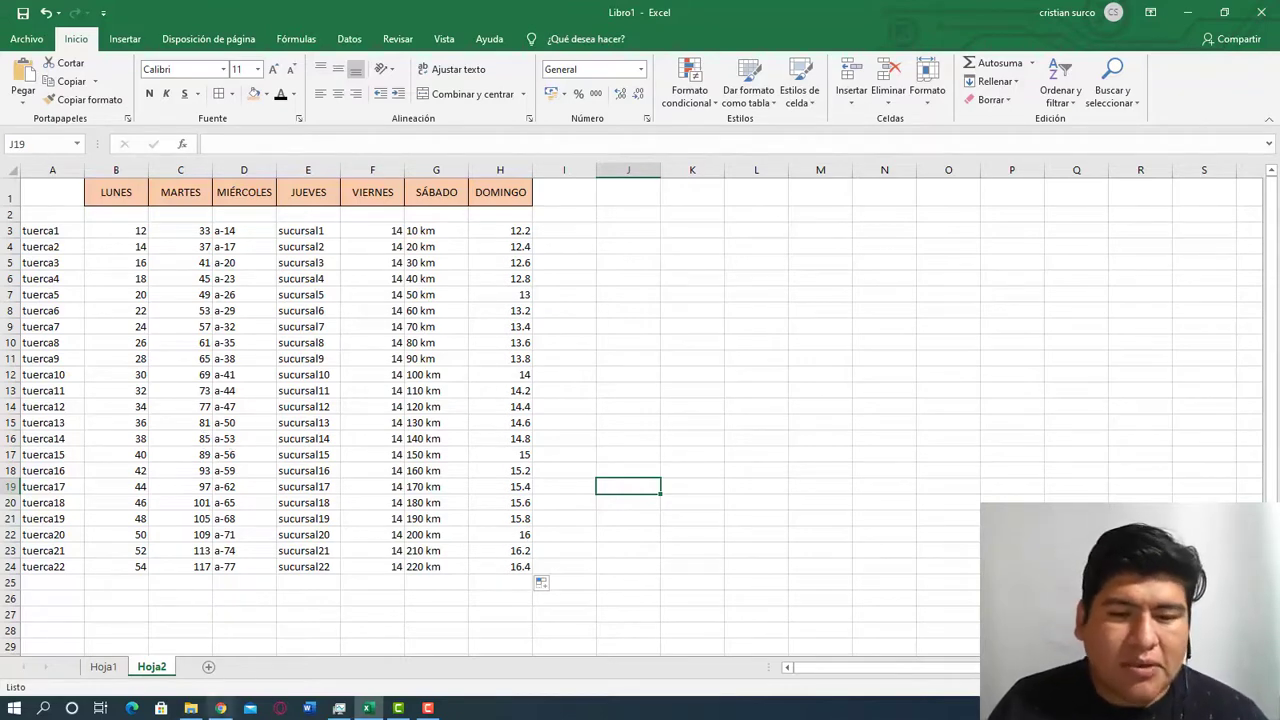
pyautogui.click(210, 668)
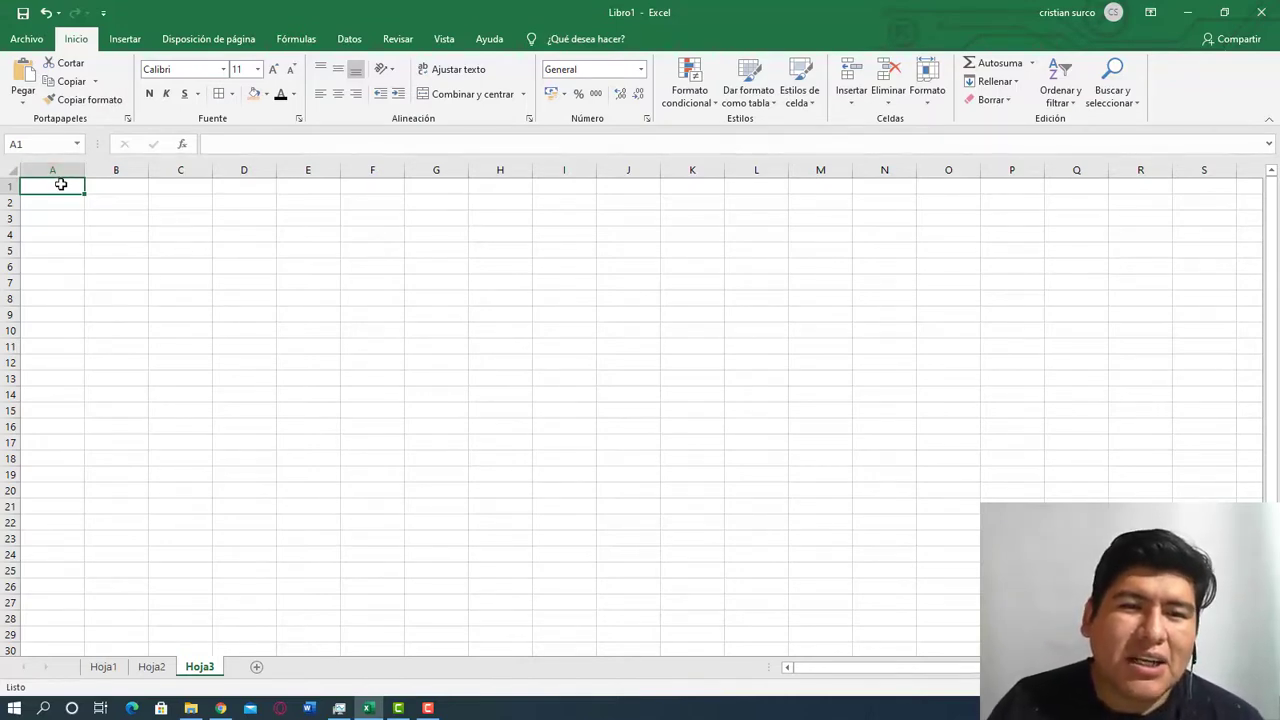
# Type the labels Numero 1, Numero 2 and Resultado: in A3:A5 on Hoja3.
pyautogui.click(233, 143)
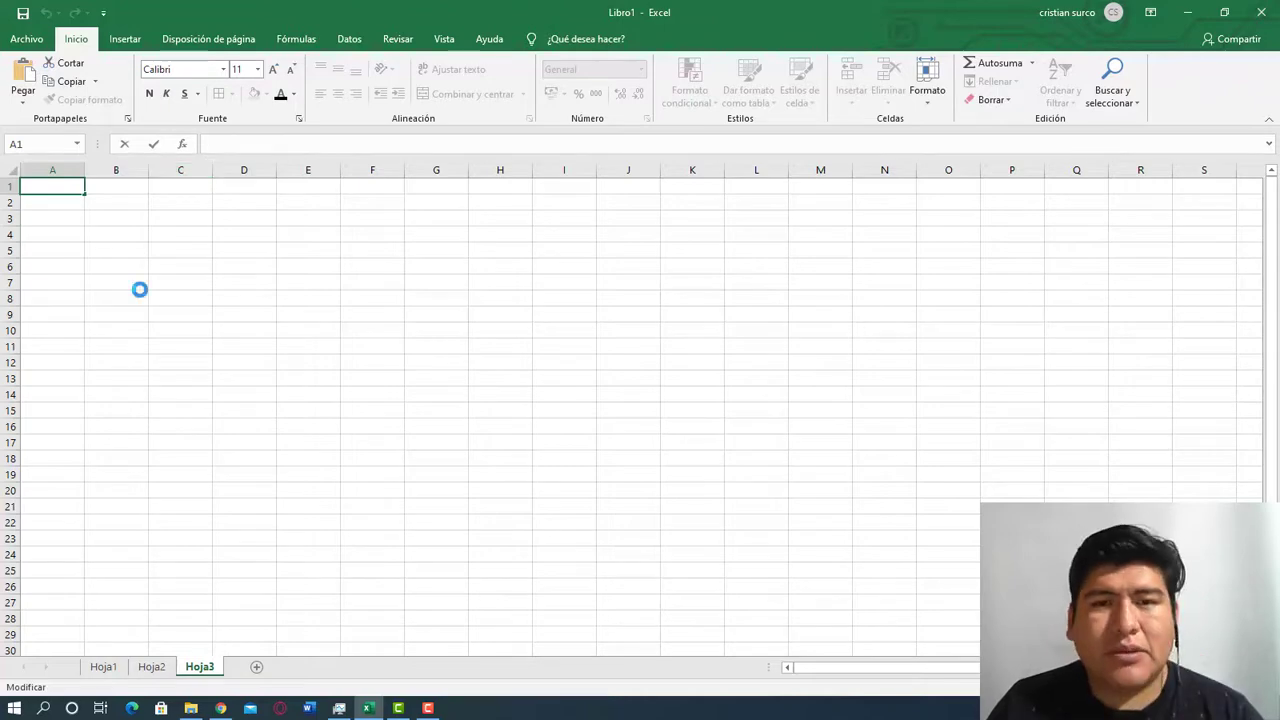
pyautogui.click(140, 282)
pyautogui.click(117, 219)
pyautogui.click(61, 193)
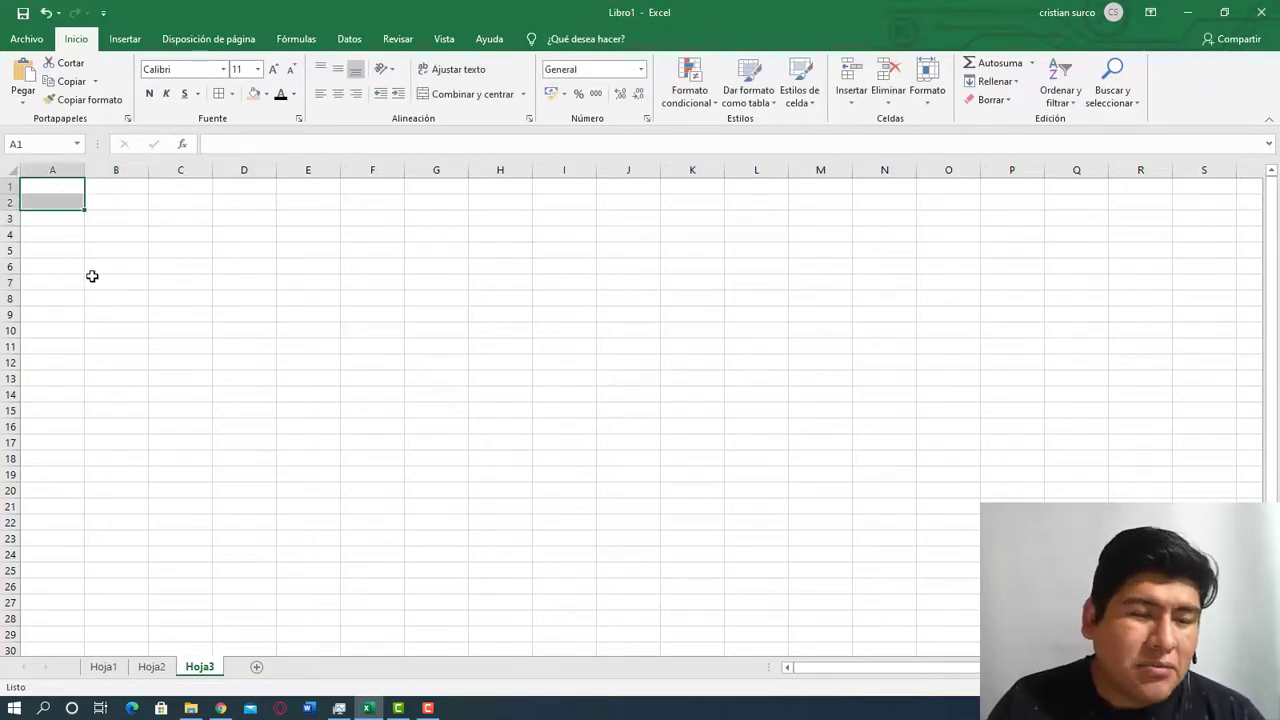
pyautogui.click(105, 279)
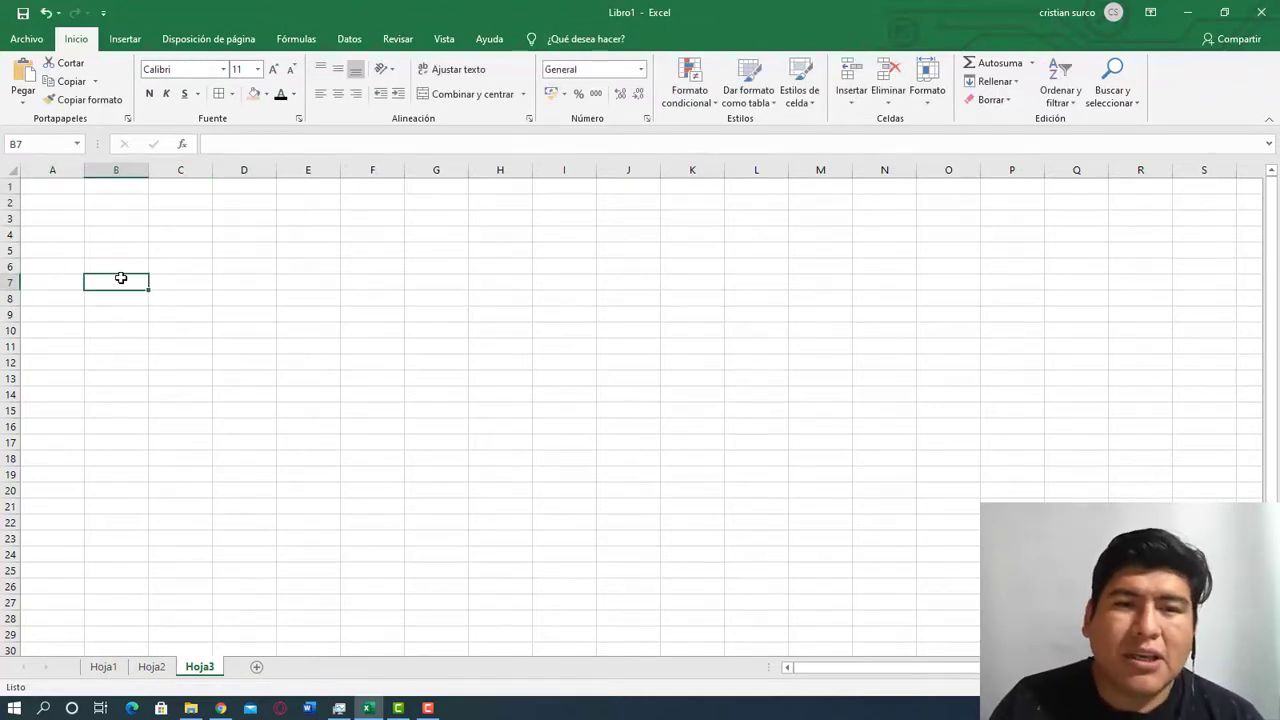
pyautogui.click(52, 215)
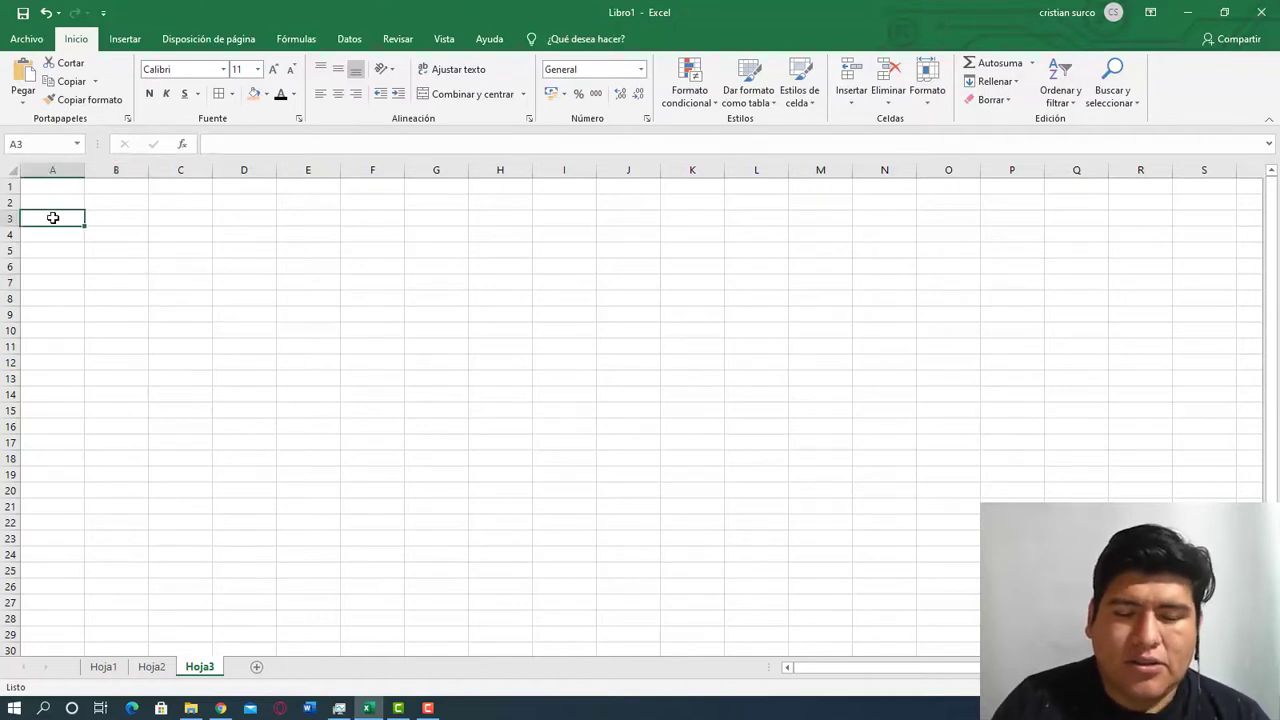
pyautogui.write('Numero 1')
pyautogui.press('Return')
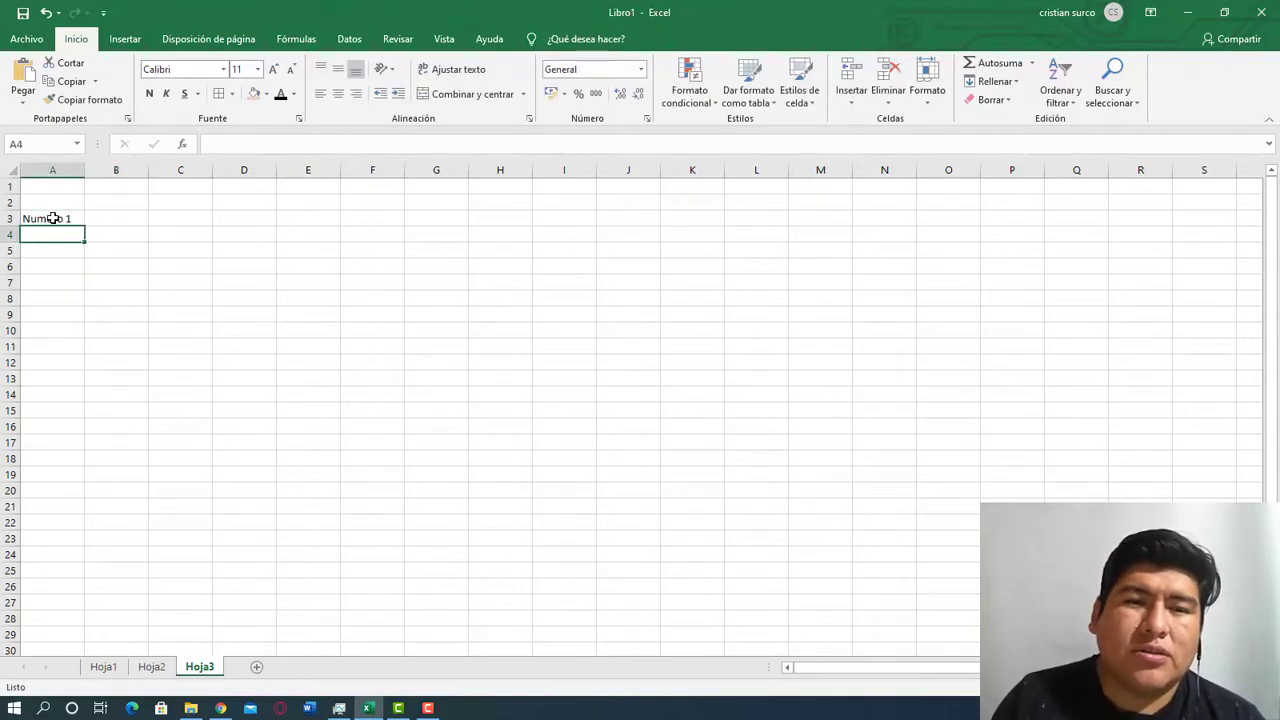
pyautogui.write('Numero 1')
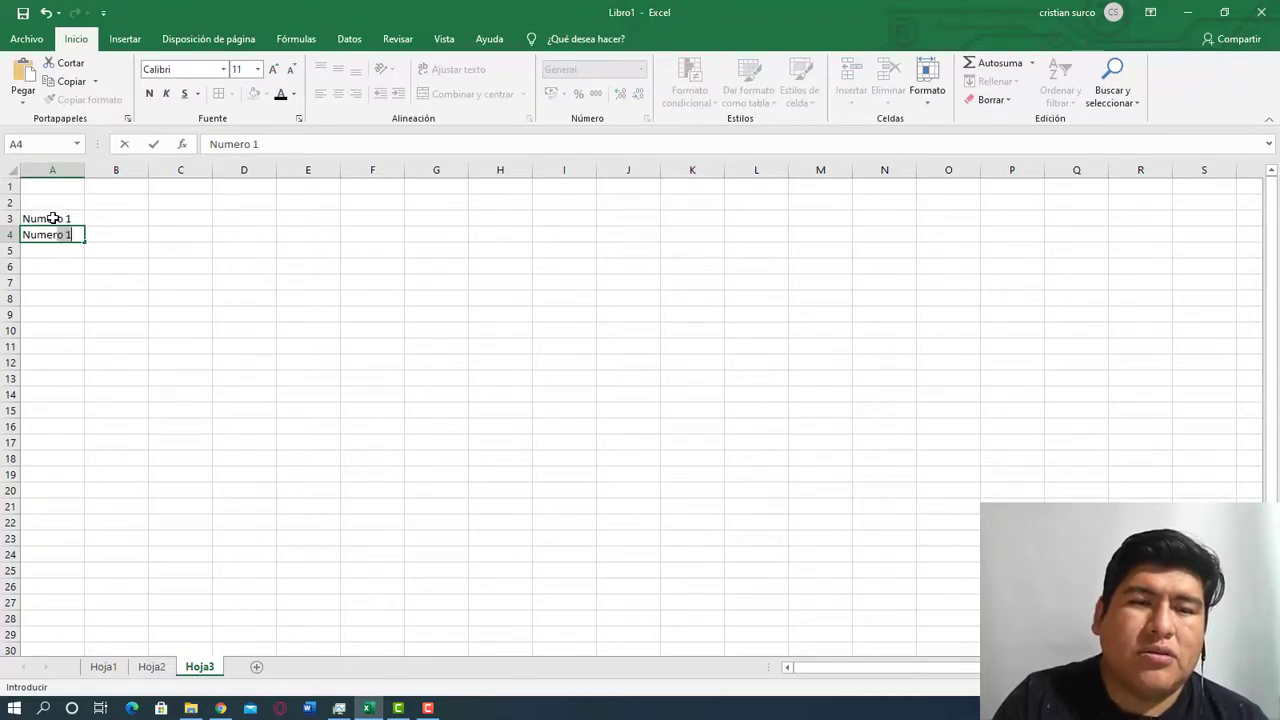
pyautogui.write('2')
pyautogui.press('Return')
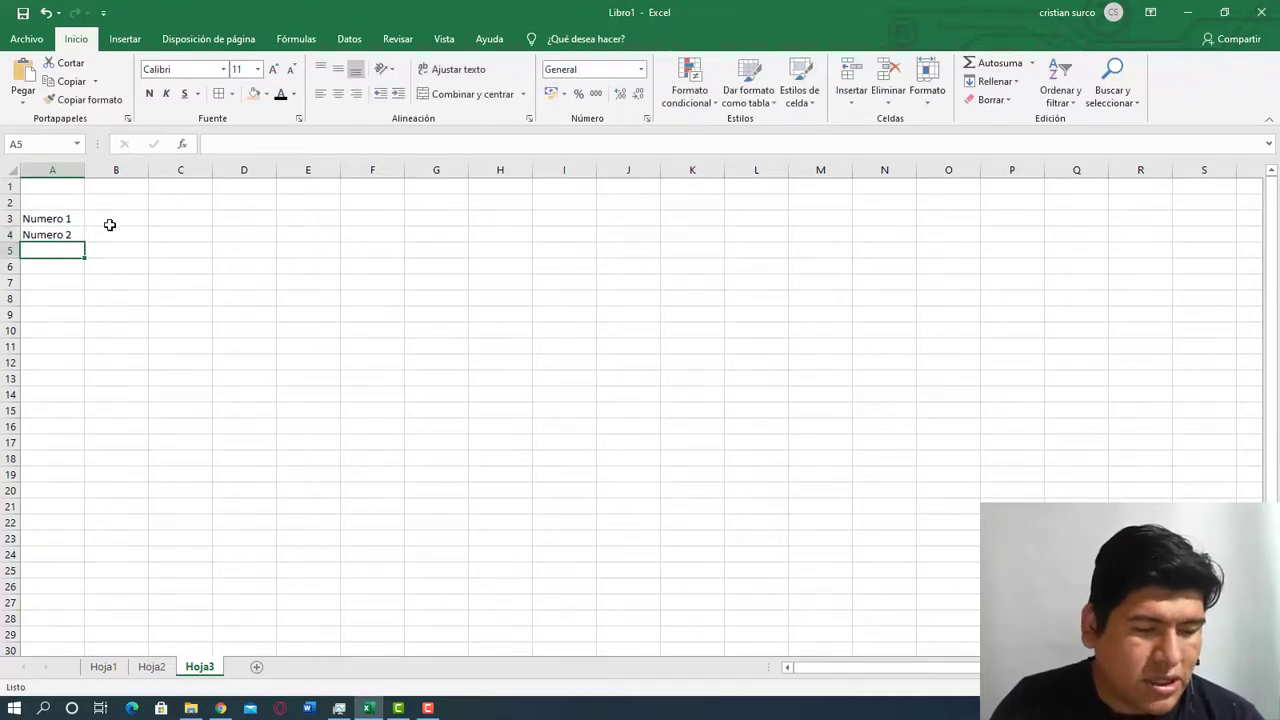
pyautogui.click(123, 222)
pyautogui.click(104, 231)
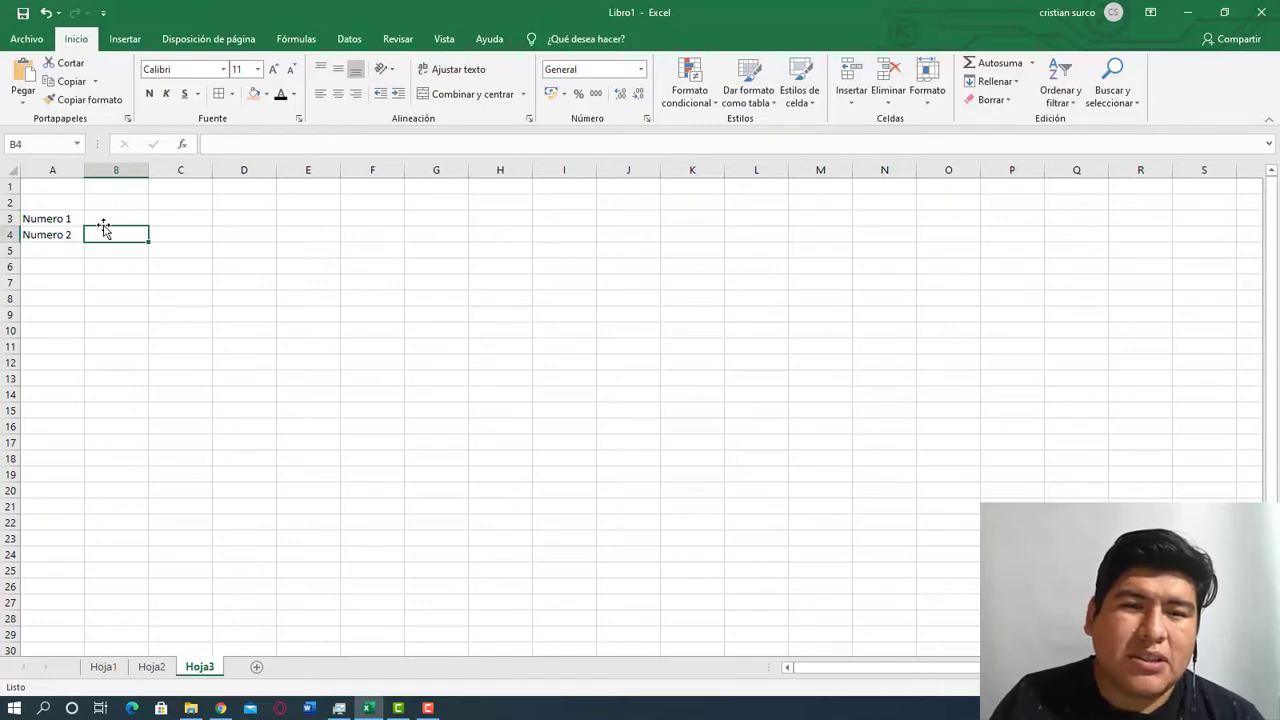
pyautogui.click(54, 250)
pyautogui.write('Resultado:')
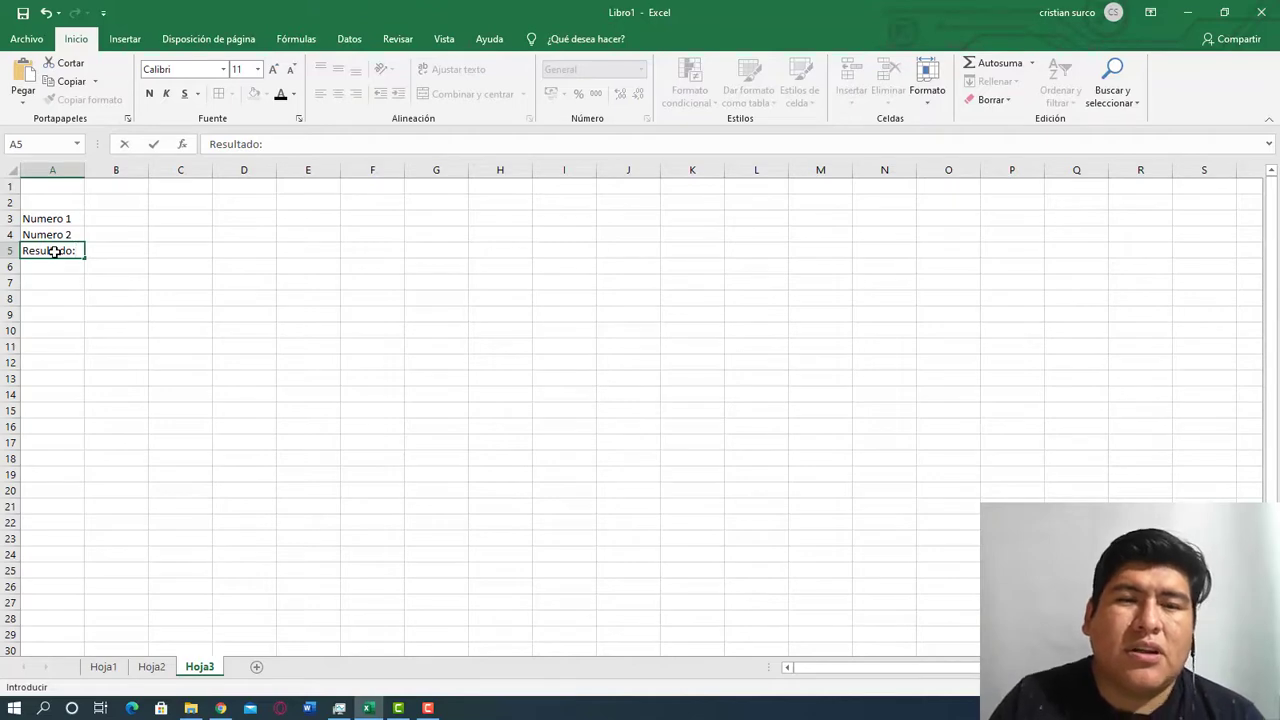
pyautogui.press('Return')
# Enter the formula =B3+B4 in B5 by clicking the two number cells.
pyautogui.press('Right')
pyautogui.press('Up')
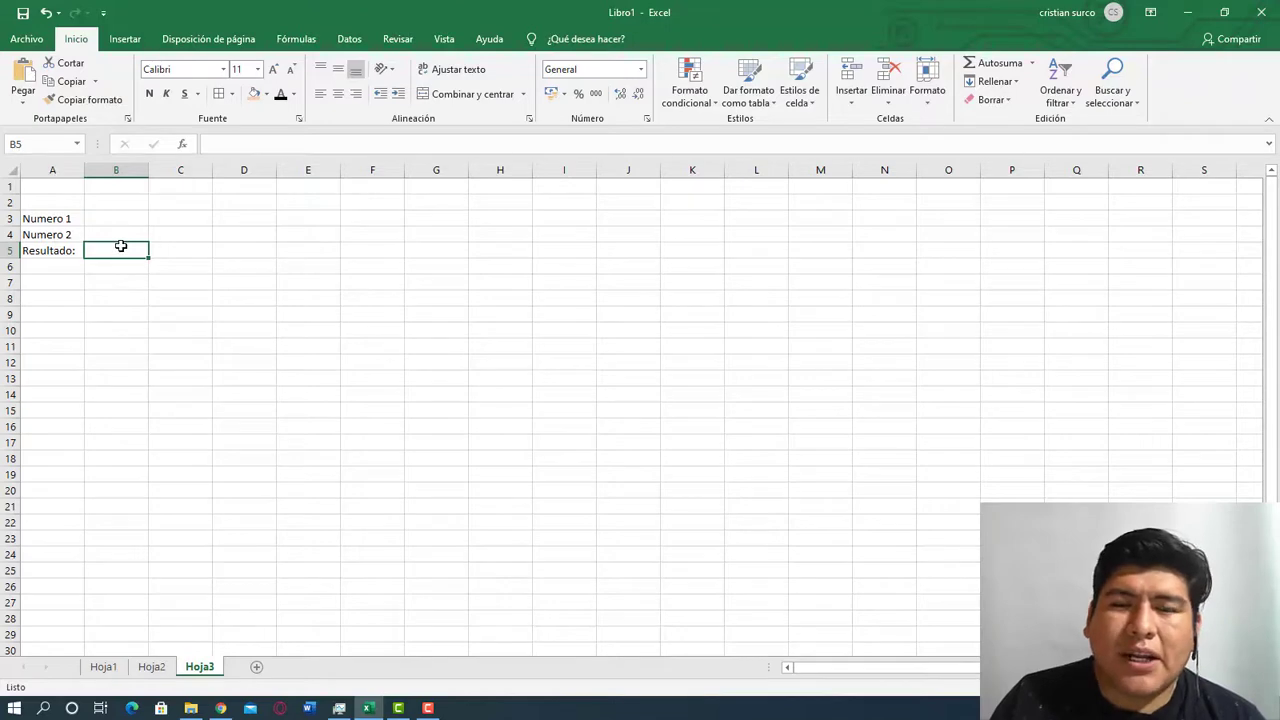
pyautogui.write('=')
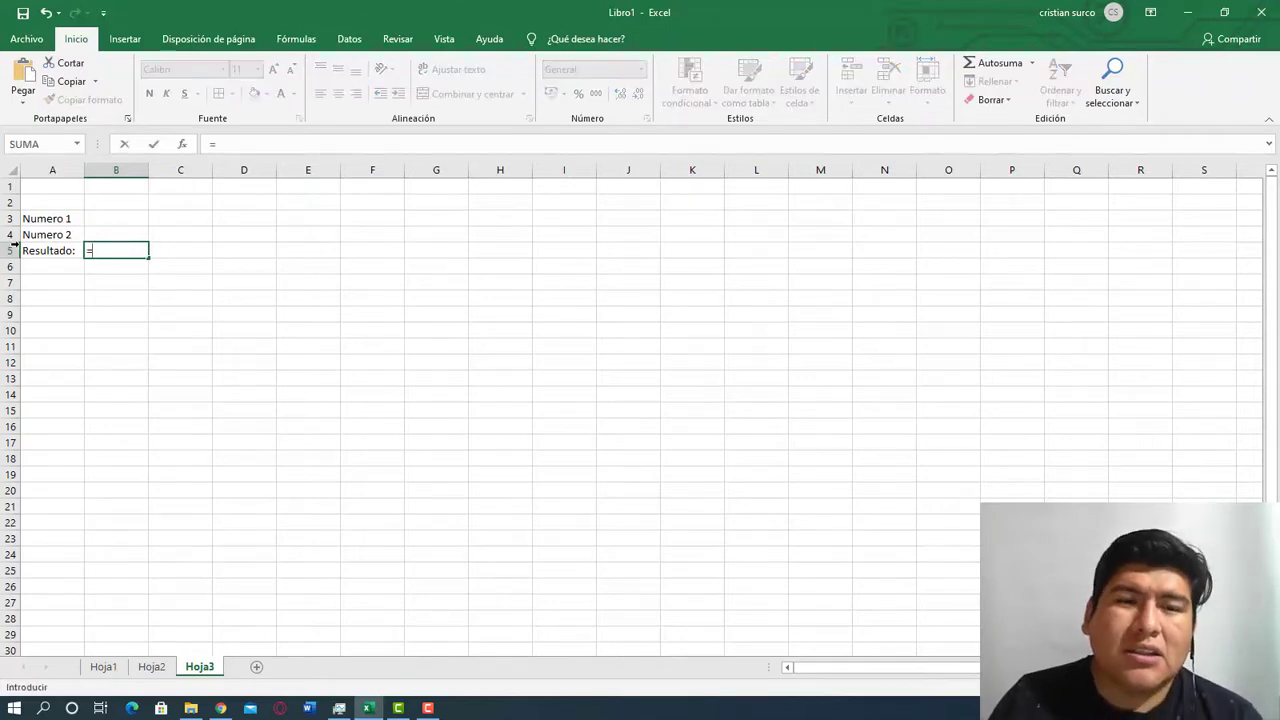
pyautogui.click(131, 218)
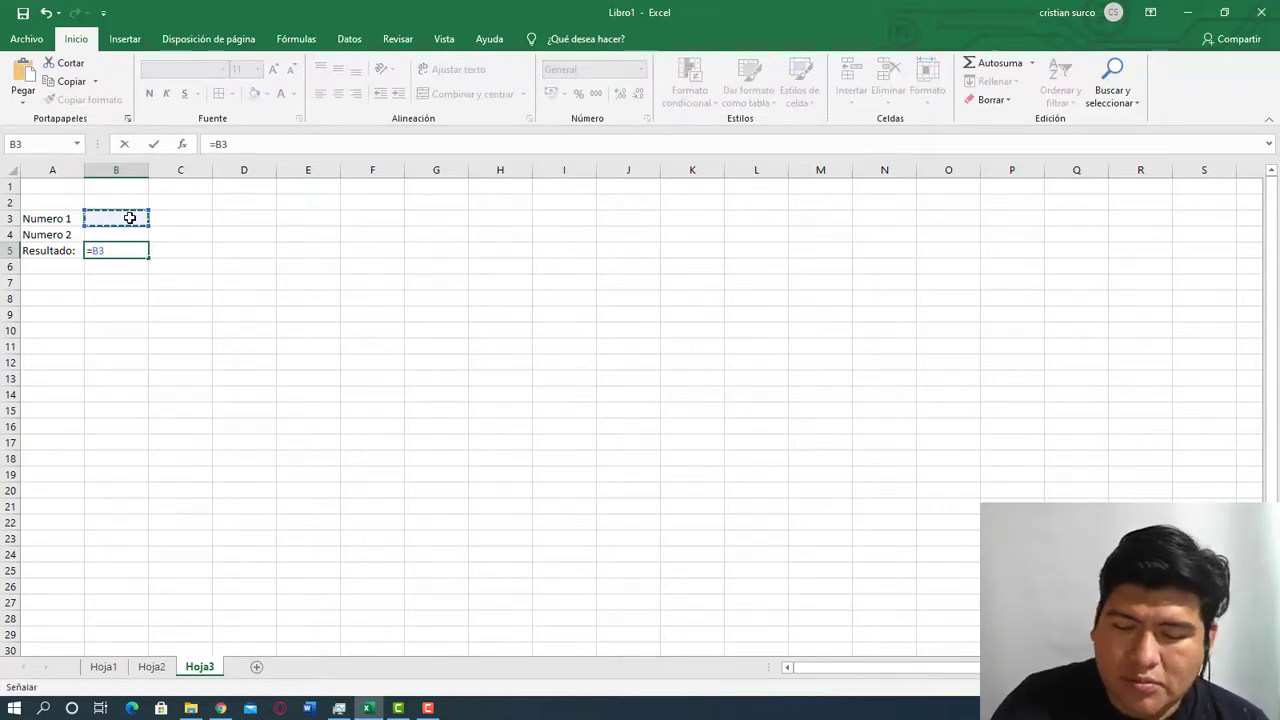
pyautogui.write('+')
pyautogui.click(116, 236)
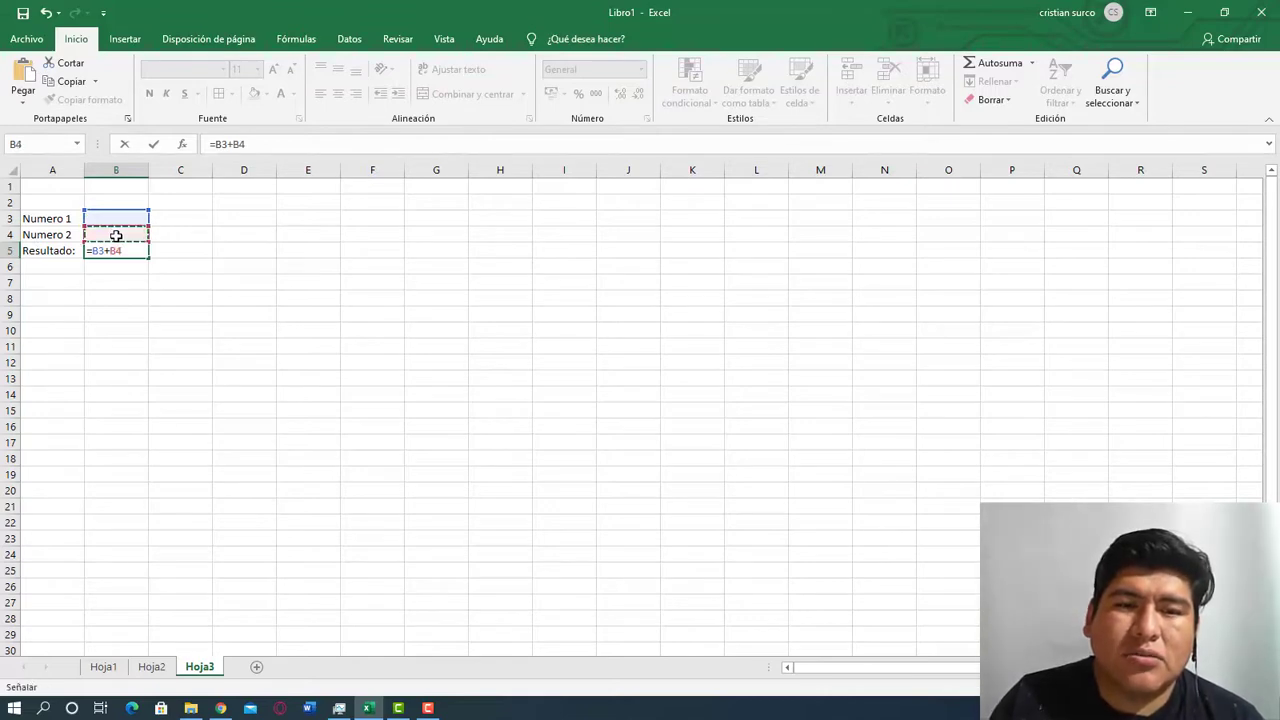
pyautogui.press('Return')
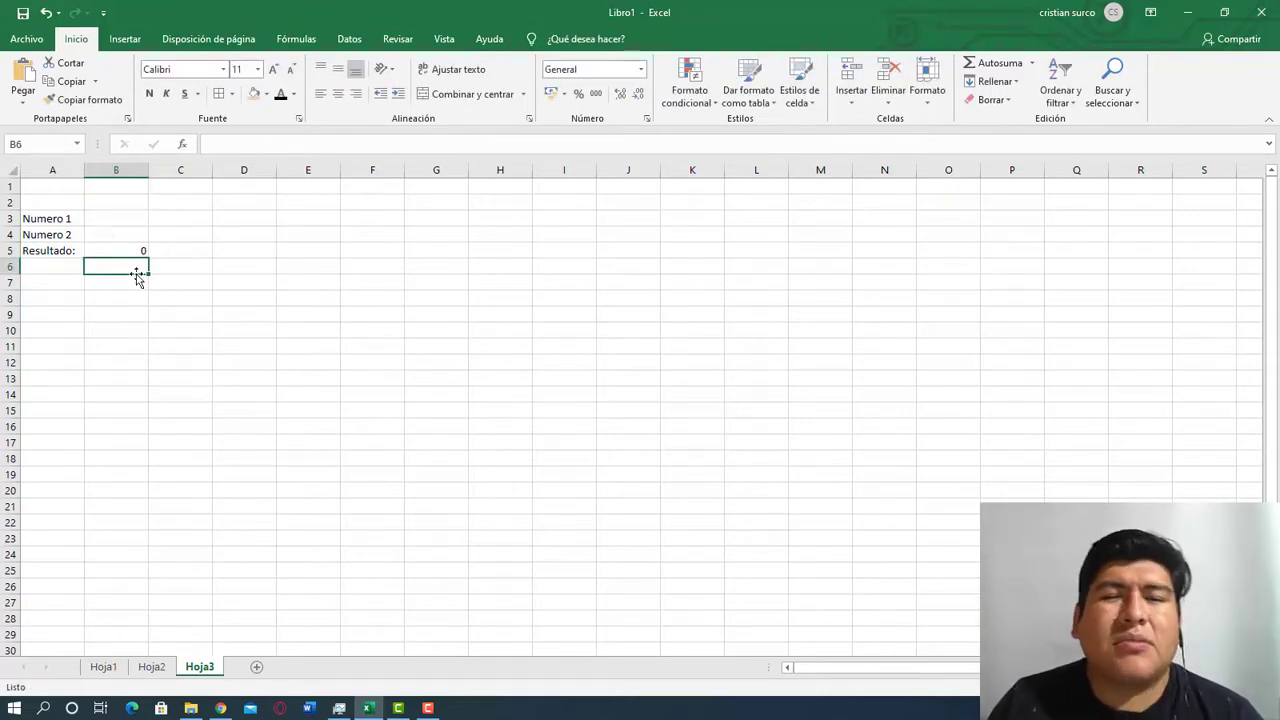
pyautogui.click(134, 250)
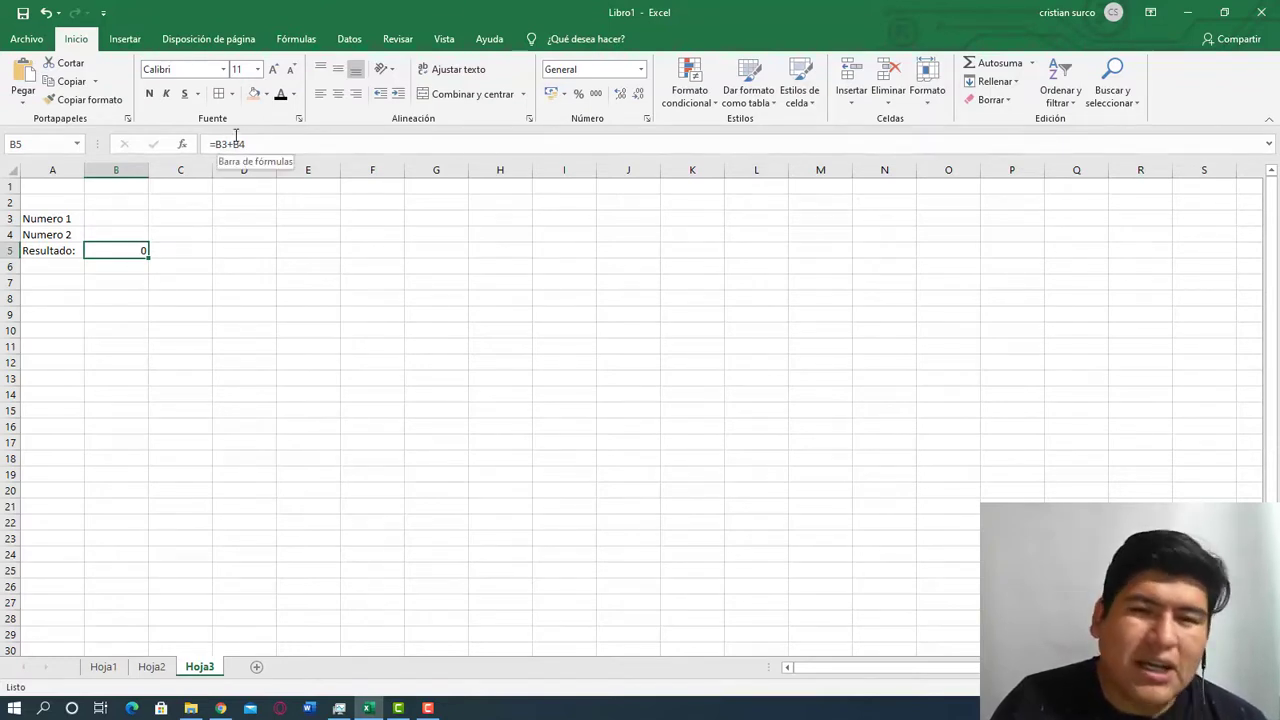
# Enter 12 in B3 and 13 in B4 as Numero 1 and Numero 2.
pyautogui.click(136, 219)
pyautogui.click(131, 233)
pyautogui.click(131, 218)
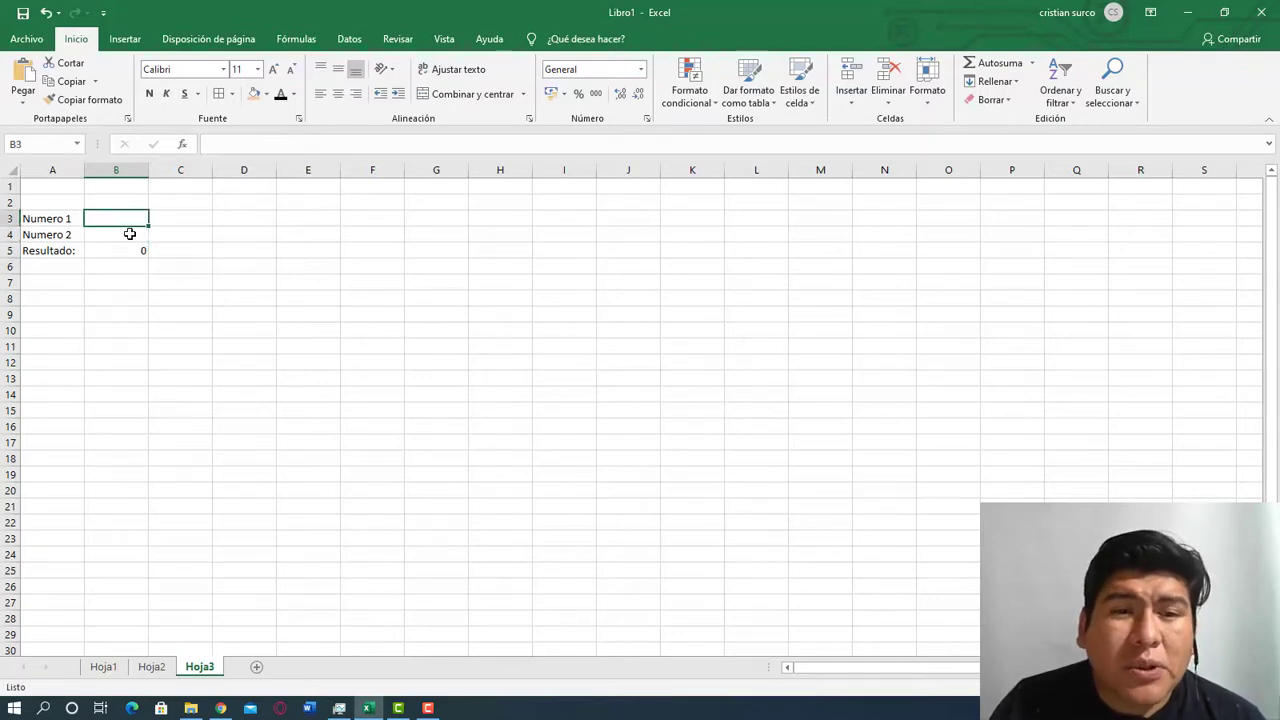
pyautogui.write('12')
pyautogui.press('Return')
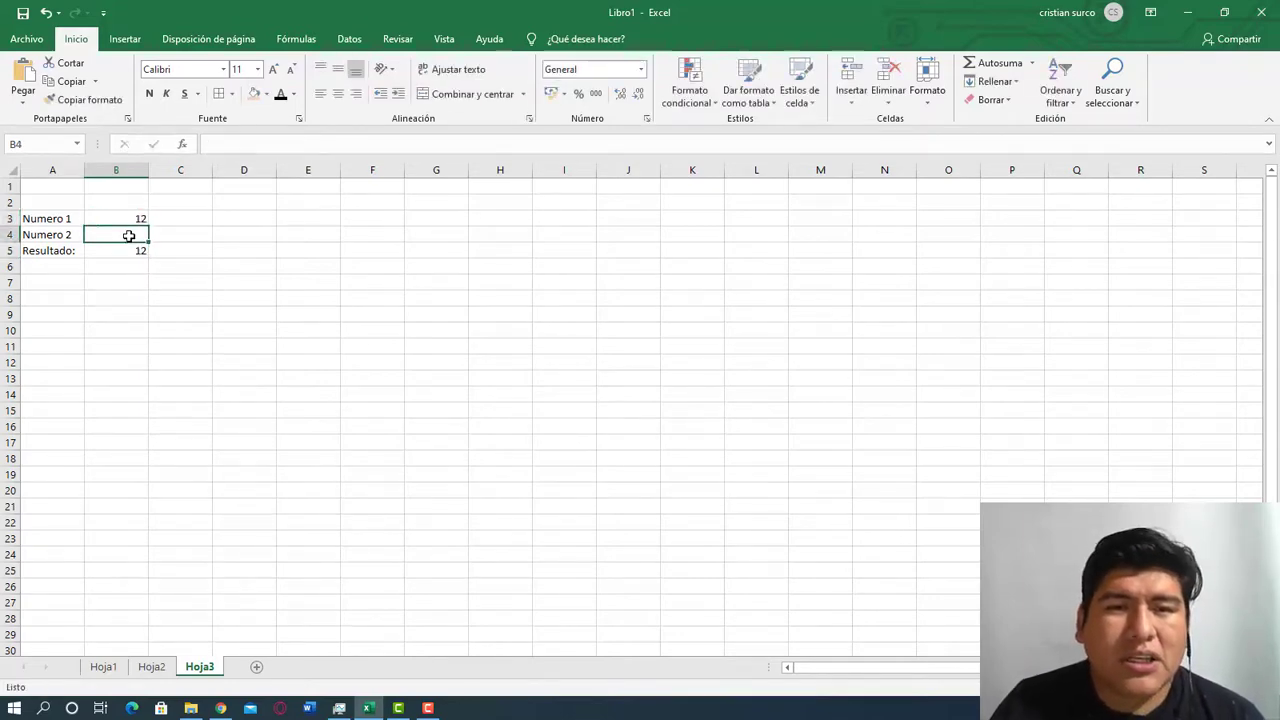
pyautogui.write('13')
pyautogui.press('Return')
pyautogui.press('Return')
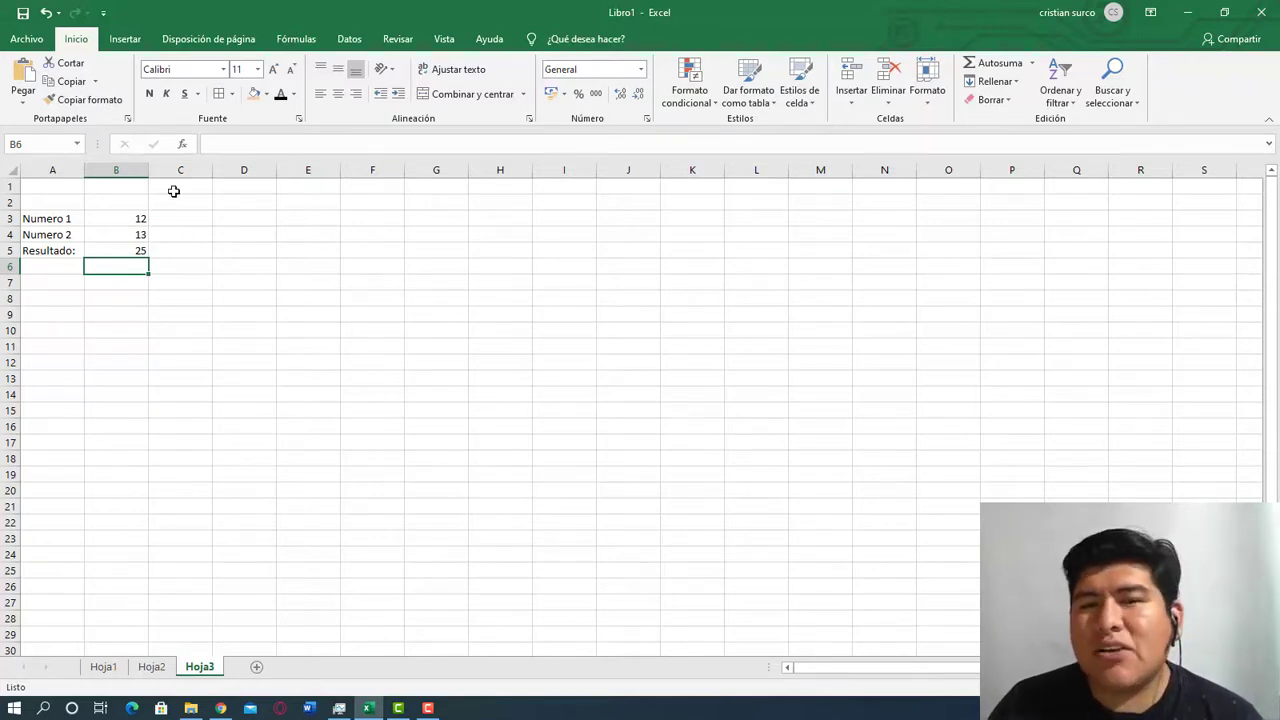
# Check that B5's =B3+B4 shows 25, then select the Resultado: label in A5.
pyautogui.click(120, 216)
pyautogui.click(126, 232)
pyautogui.click(143, 251)
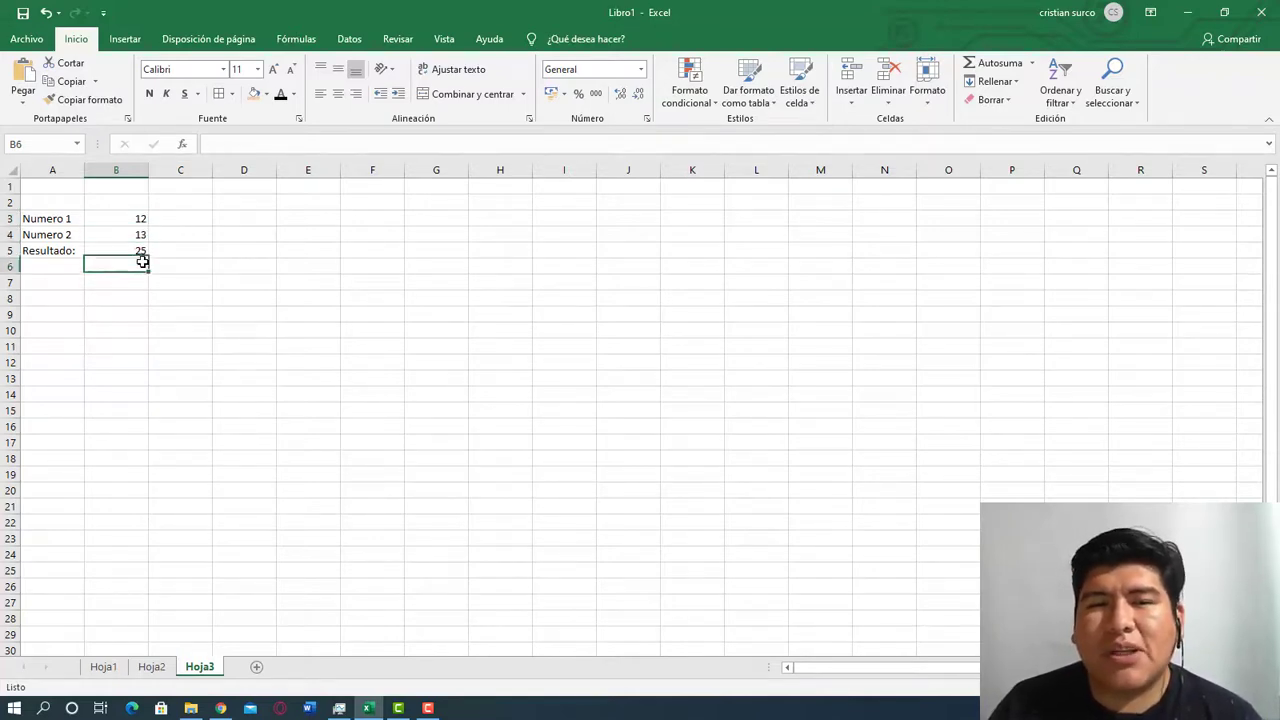
pyautogui.press('Return')
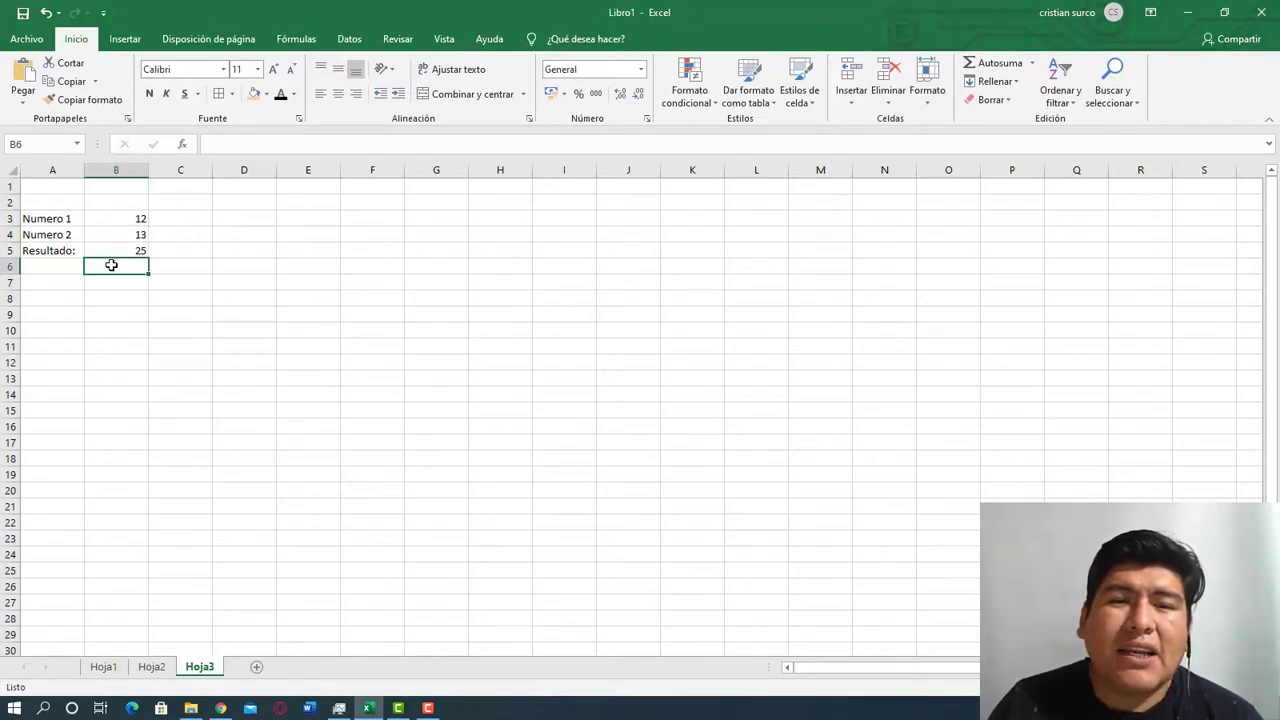
pyautogui.click(123, 251)
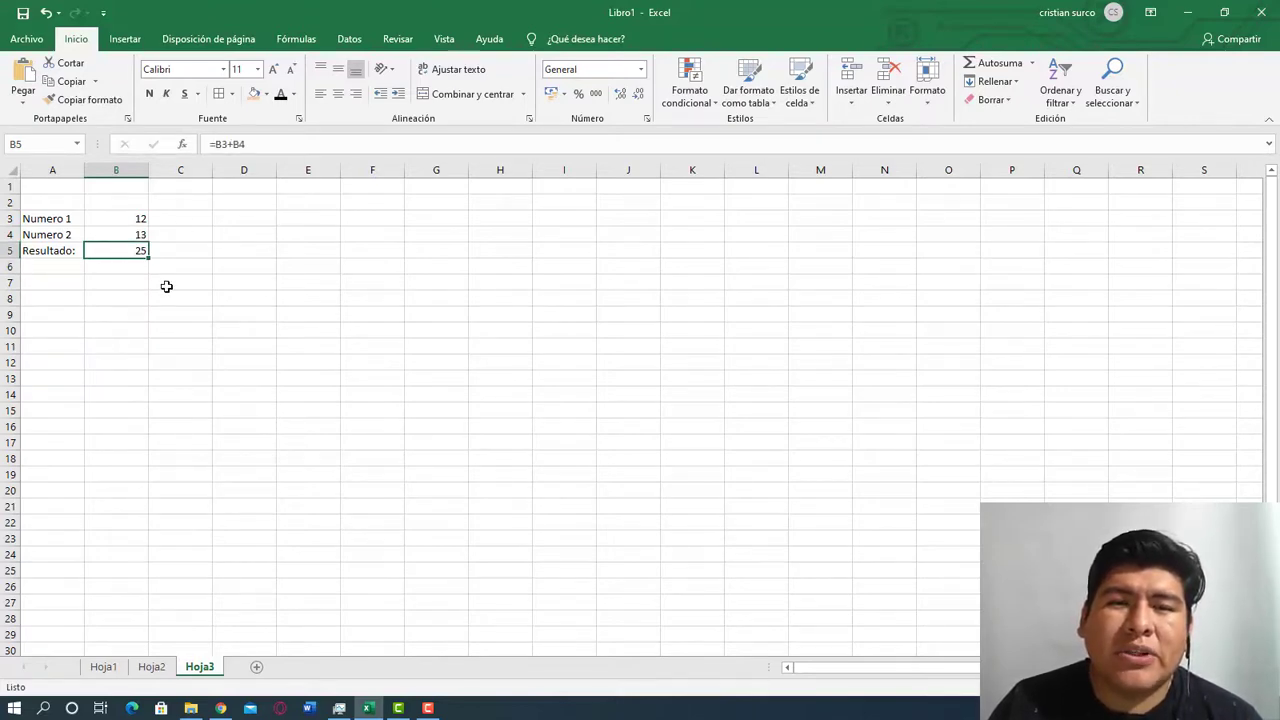
pyautogui.click(168, 252)
pyautogui.click(60, 258)
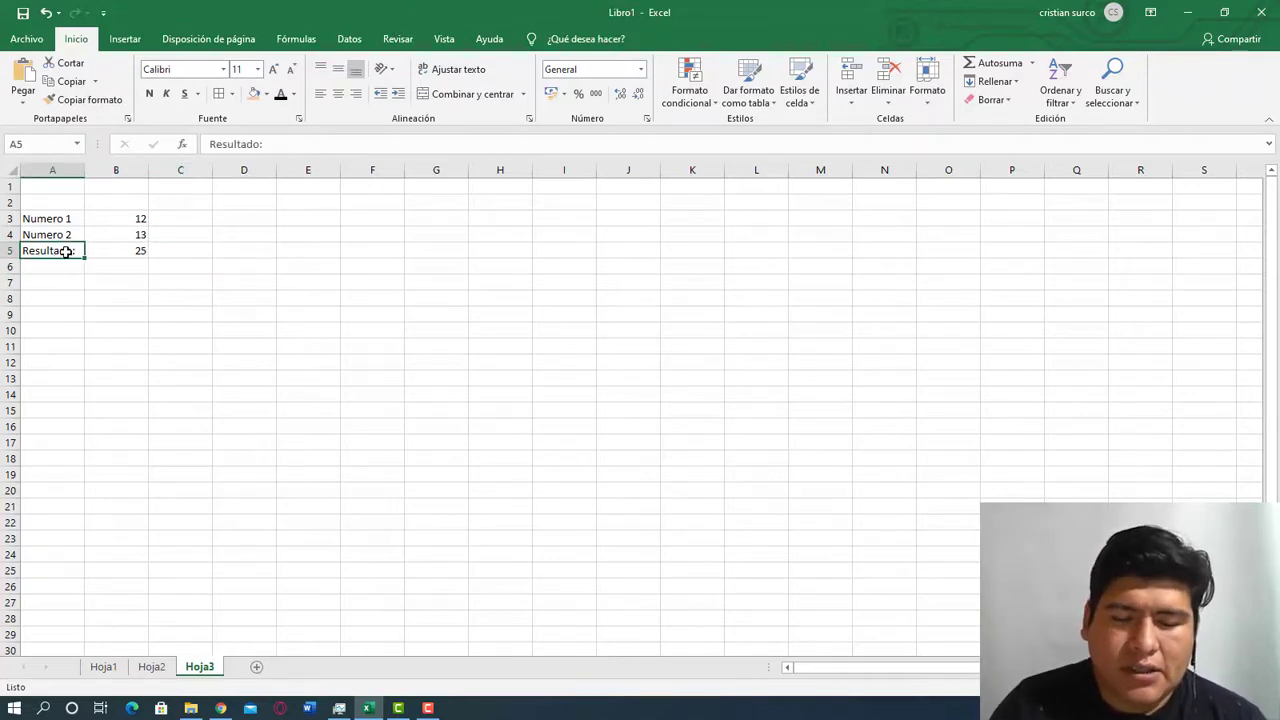
# Enter the labels suma, resta, multiplicación and división in cells A5 to A8.
pyautogui.write('suma')
pyautogui.press('Return')
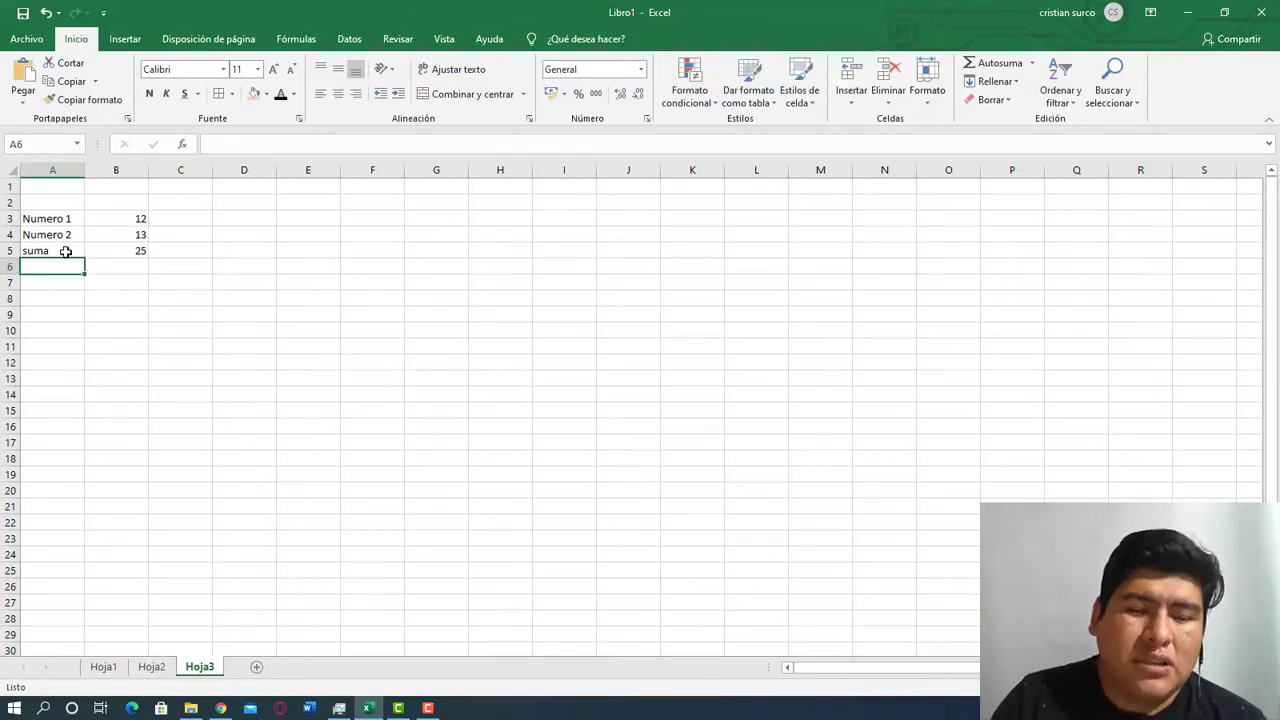
pyautogui.write('resta')
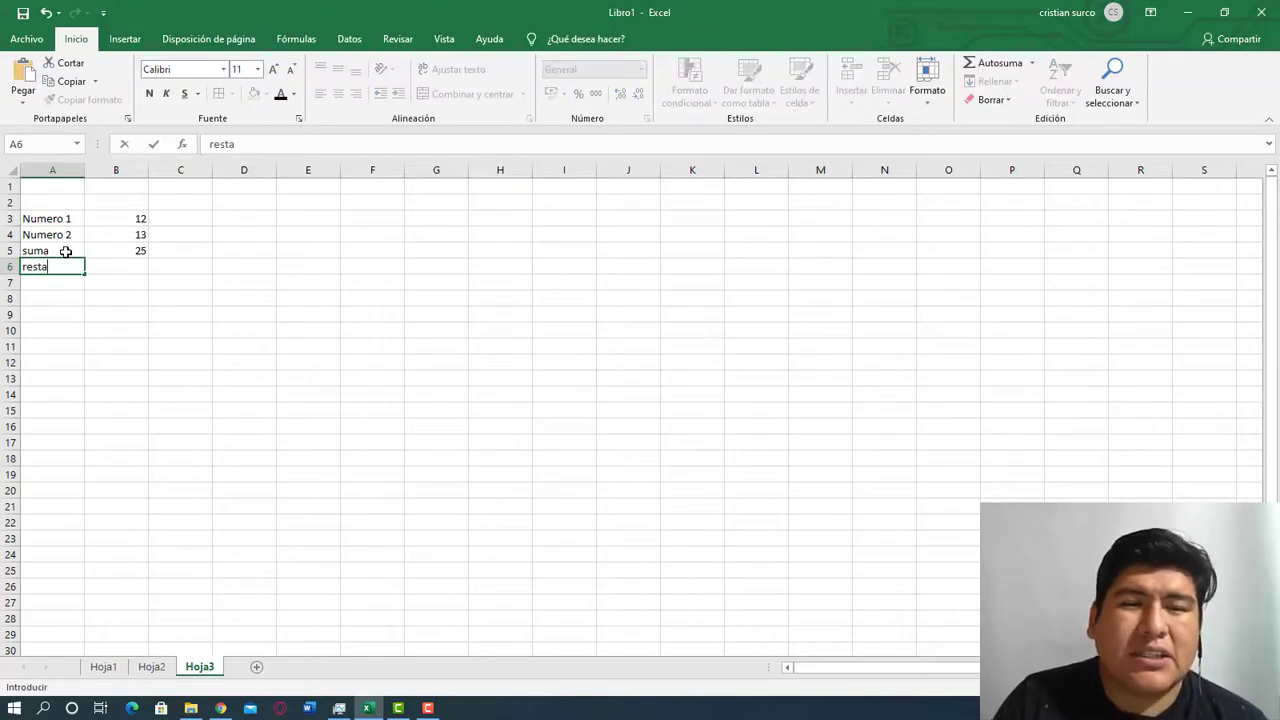
pyautogui.press('Return')
pyautogui.write('M')
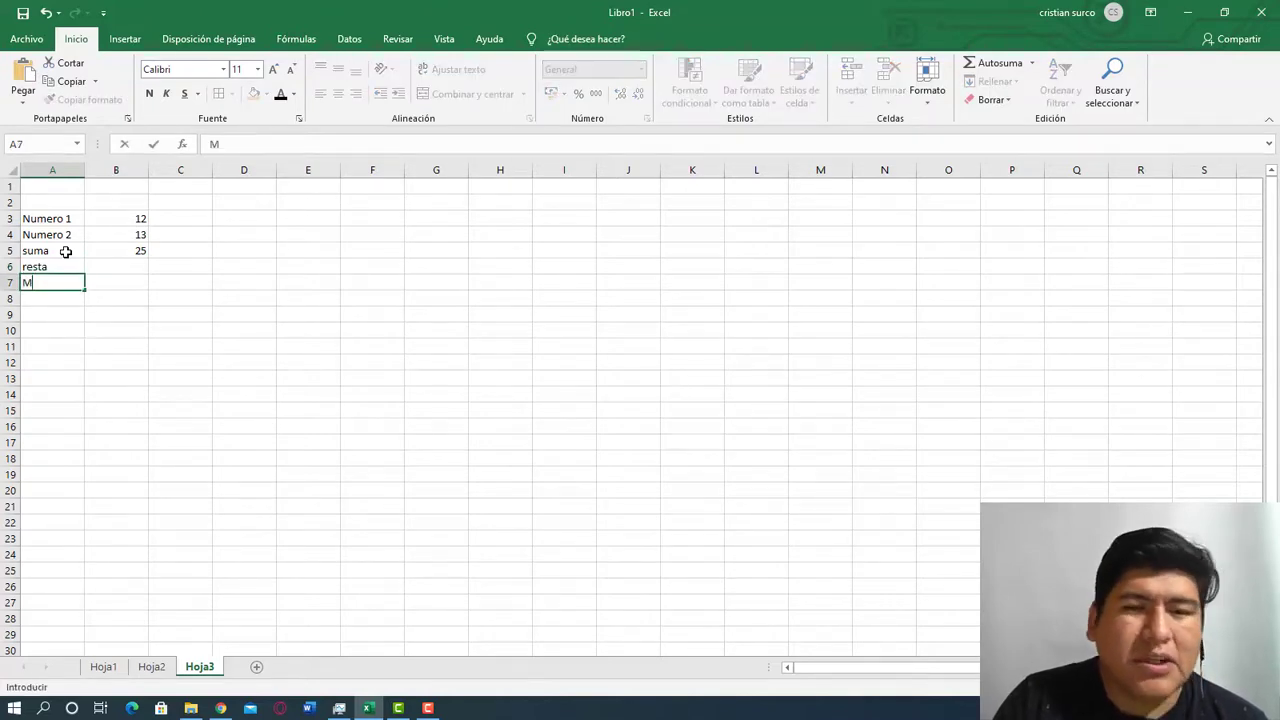
pyautogui.press('BackSpace')
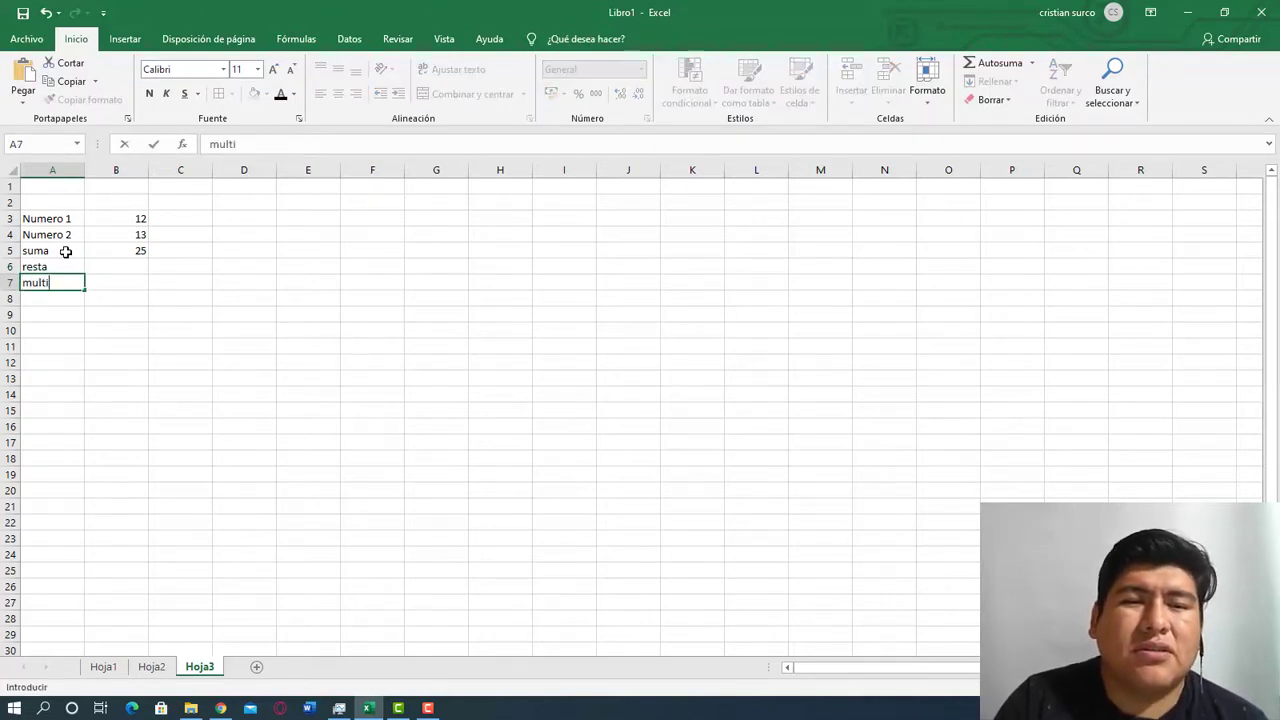
pyautogui.write('plicación')
pyautogui.press('Return')
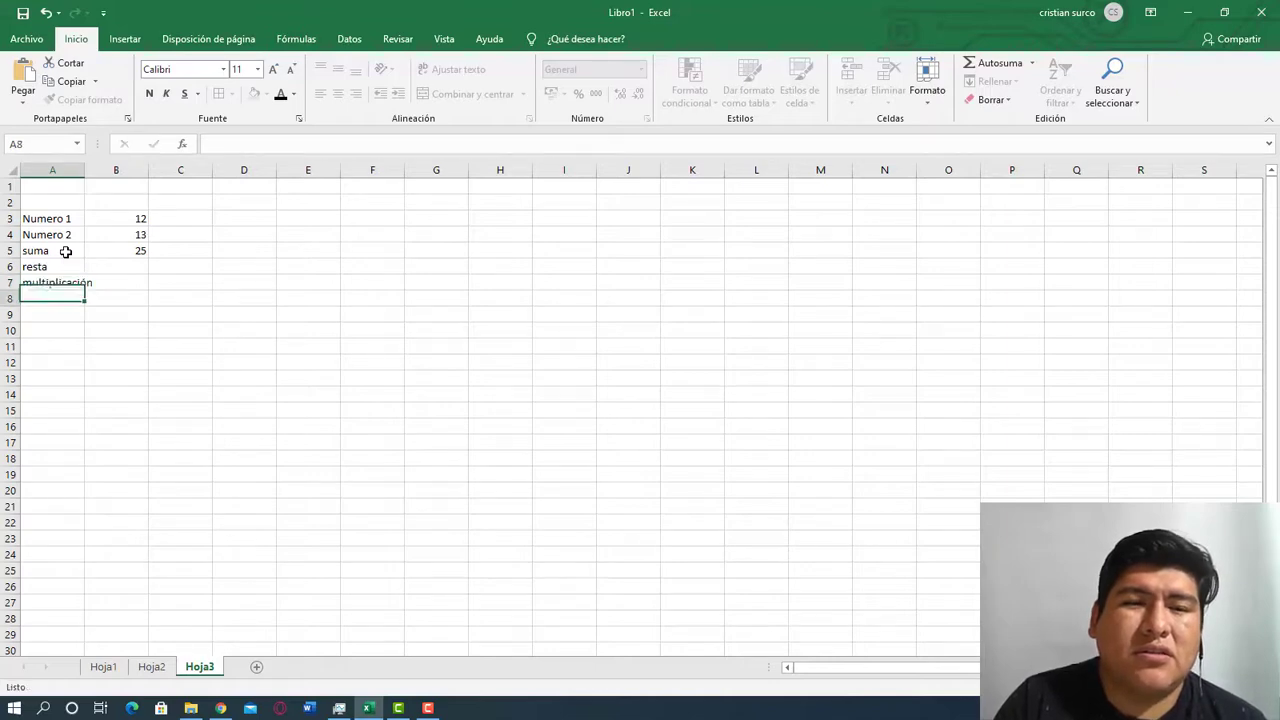
pyautogui.write('divii')
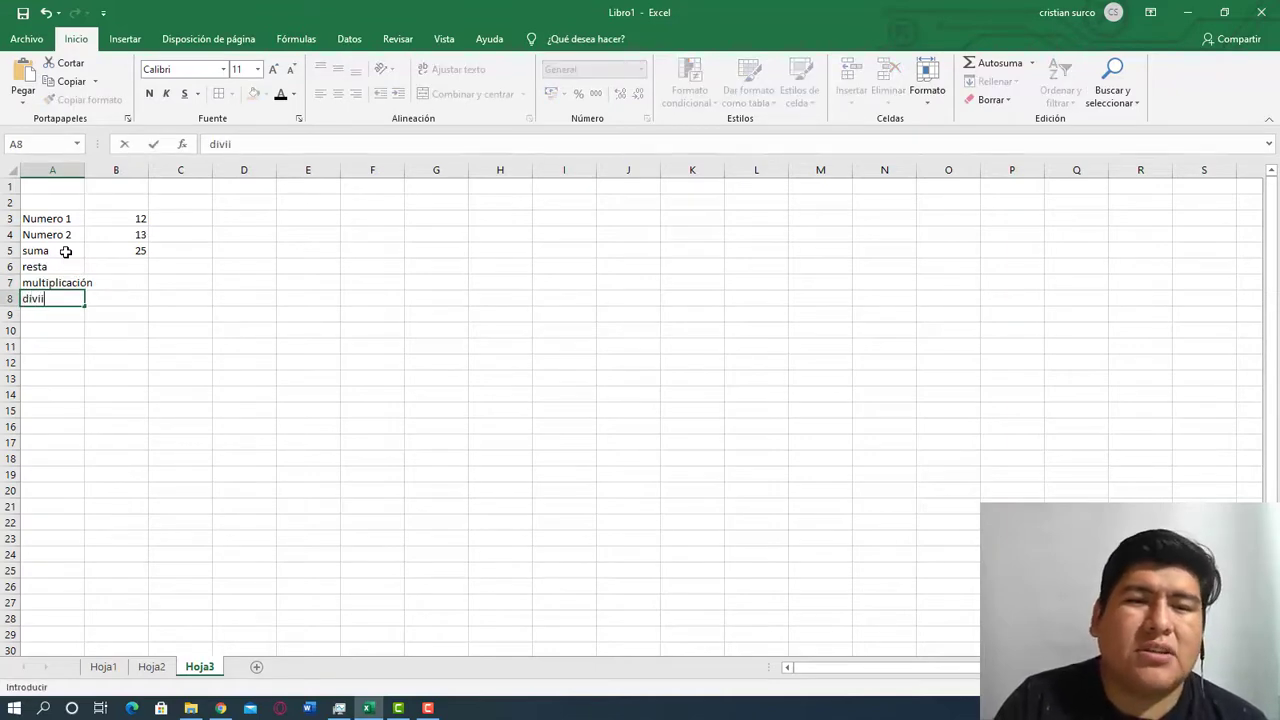
pyautogui.press('BackSpace')
pyautogui.write('sión')
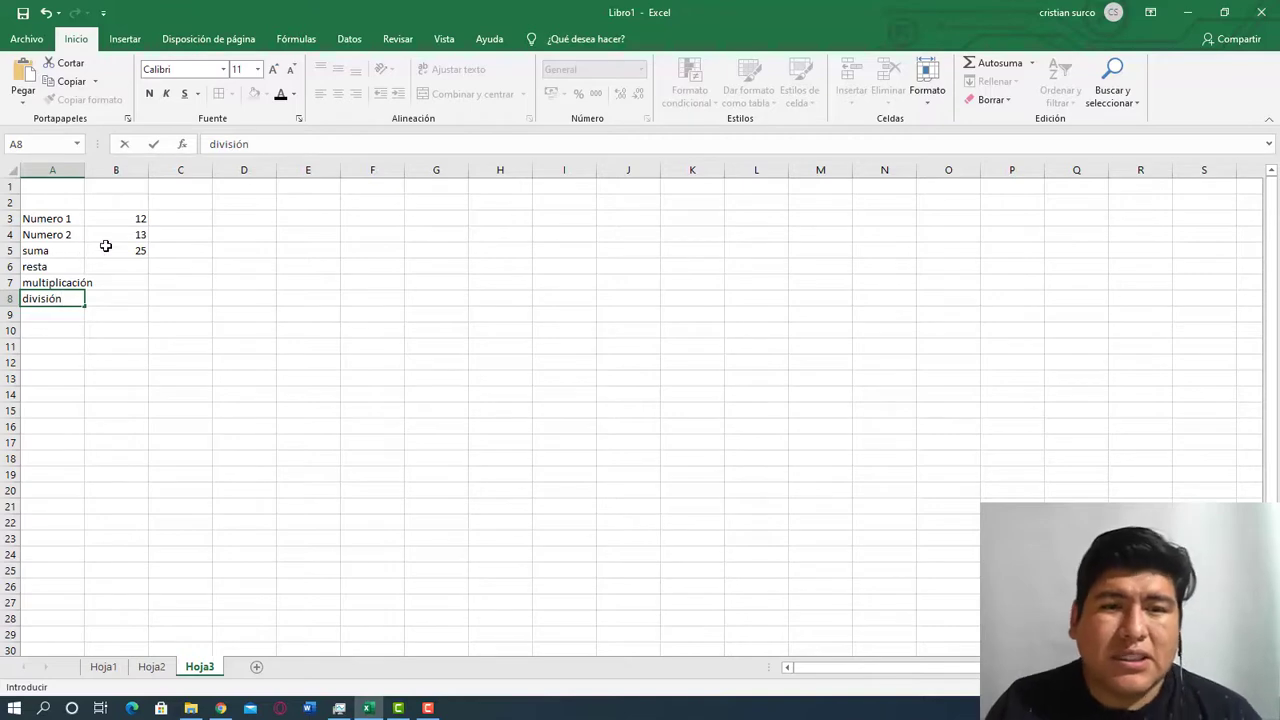
pyautogui.click(86, 168)
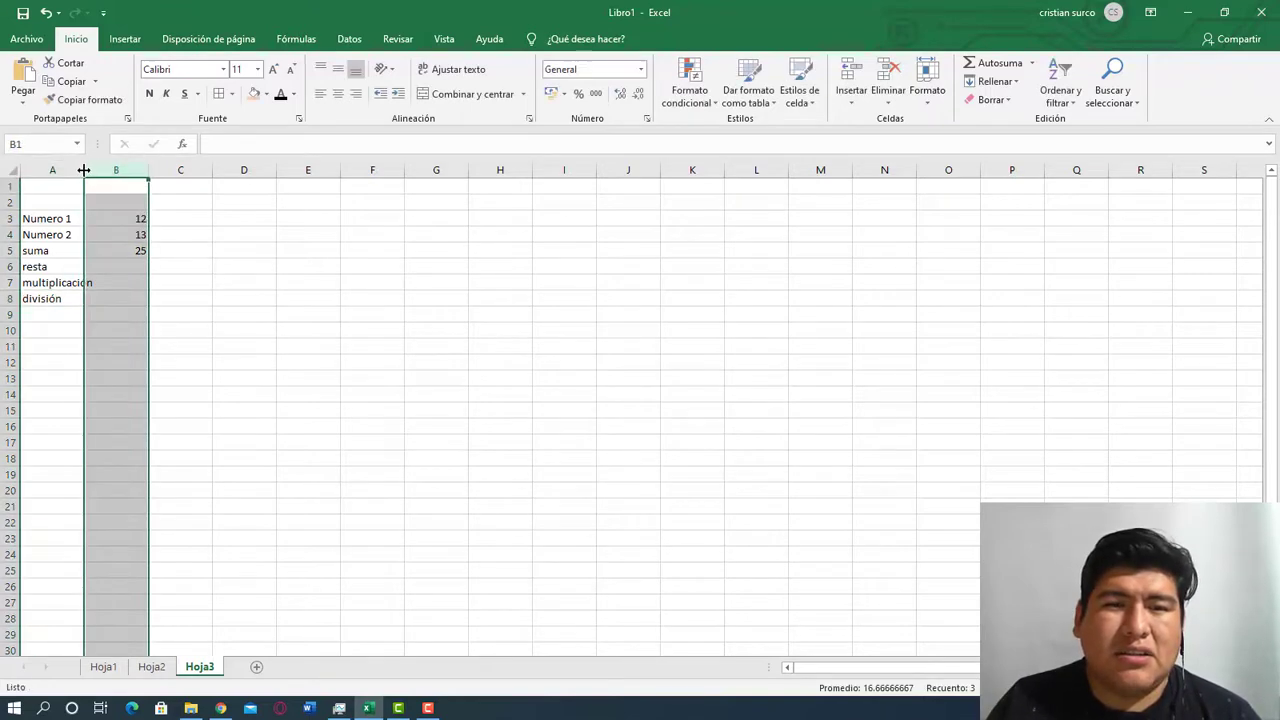
# Widen column A to fit multiplicación and shade B5:B8 orange.
pyautogui.moveTo(86, 168); pyautogui.dragTo(98, 168)
pyautogui.moveTo(123, 250); pyautogui.dragTo(128, 298)
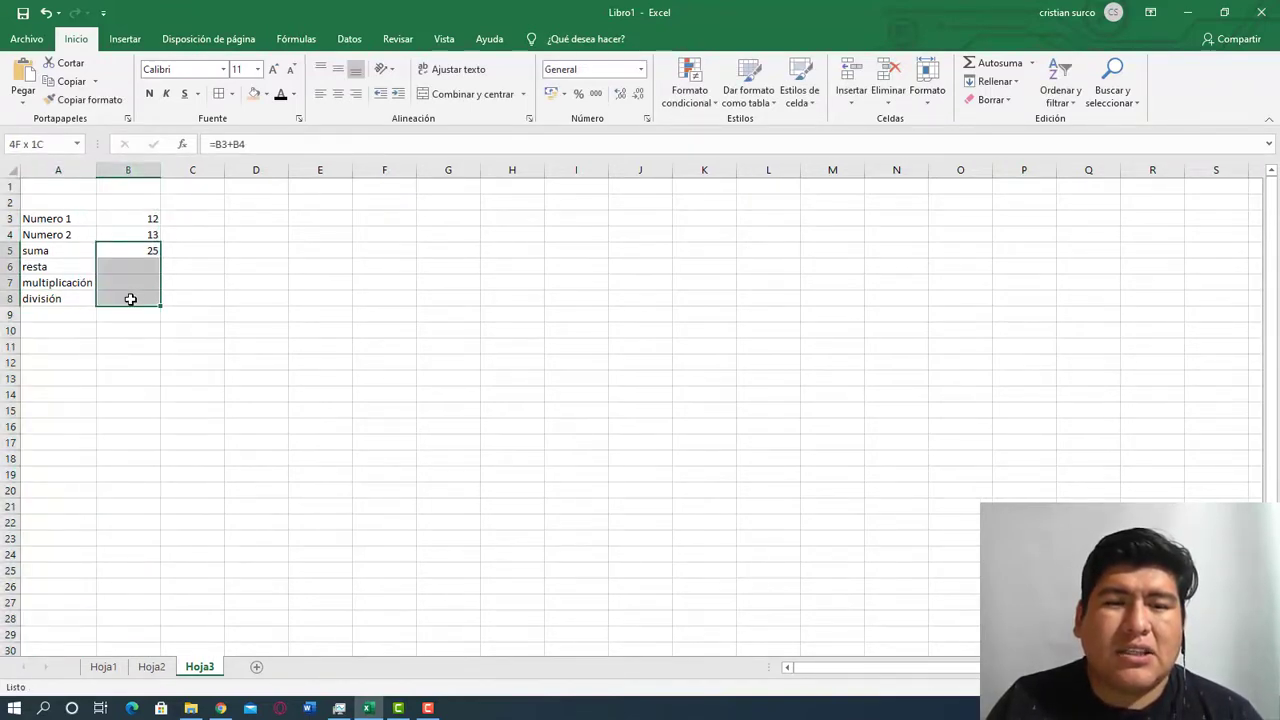
pyautogui.click(254, 93)
# Enter the resta formula =B3-B4 in B6, giving -1.
pyautogui.click(145, 266)
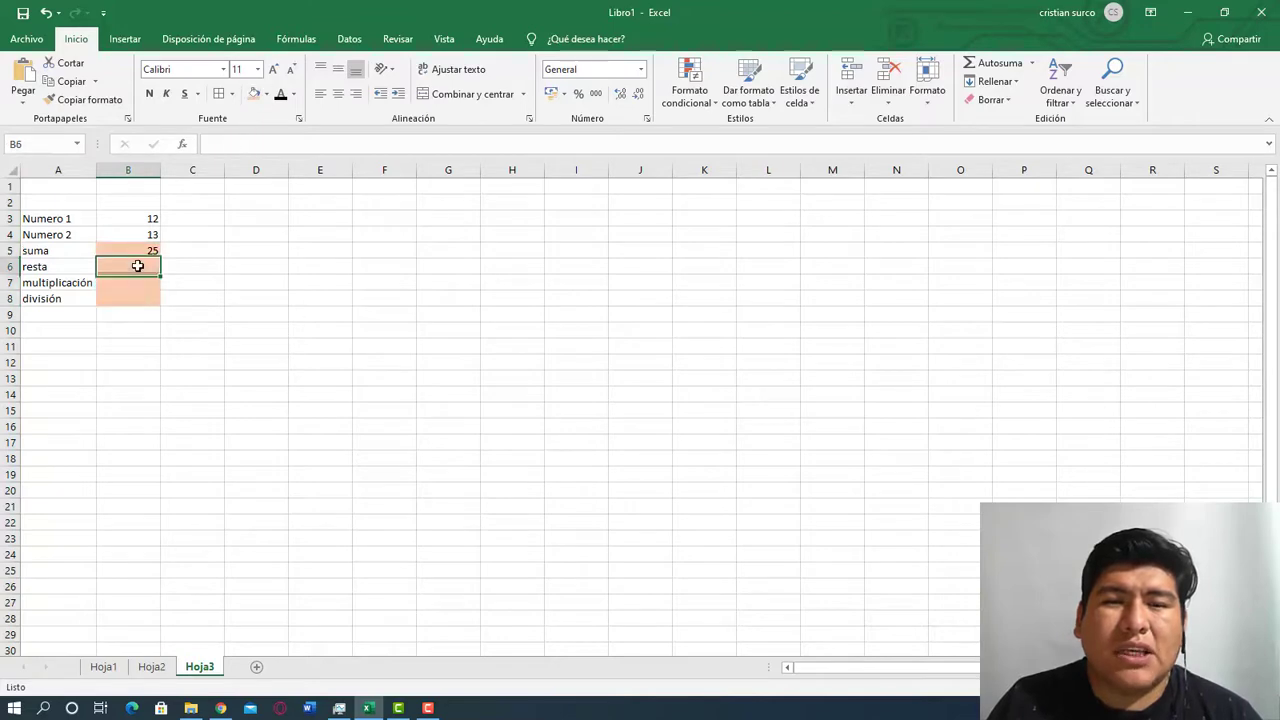
pyautogui.write('=')
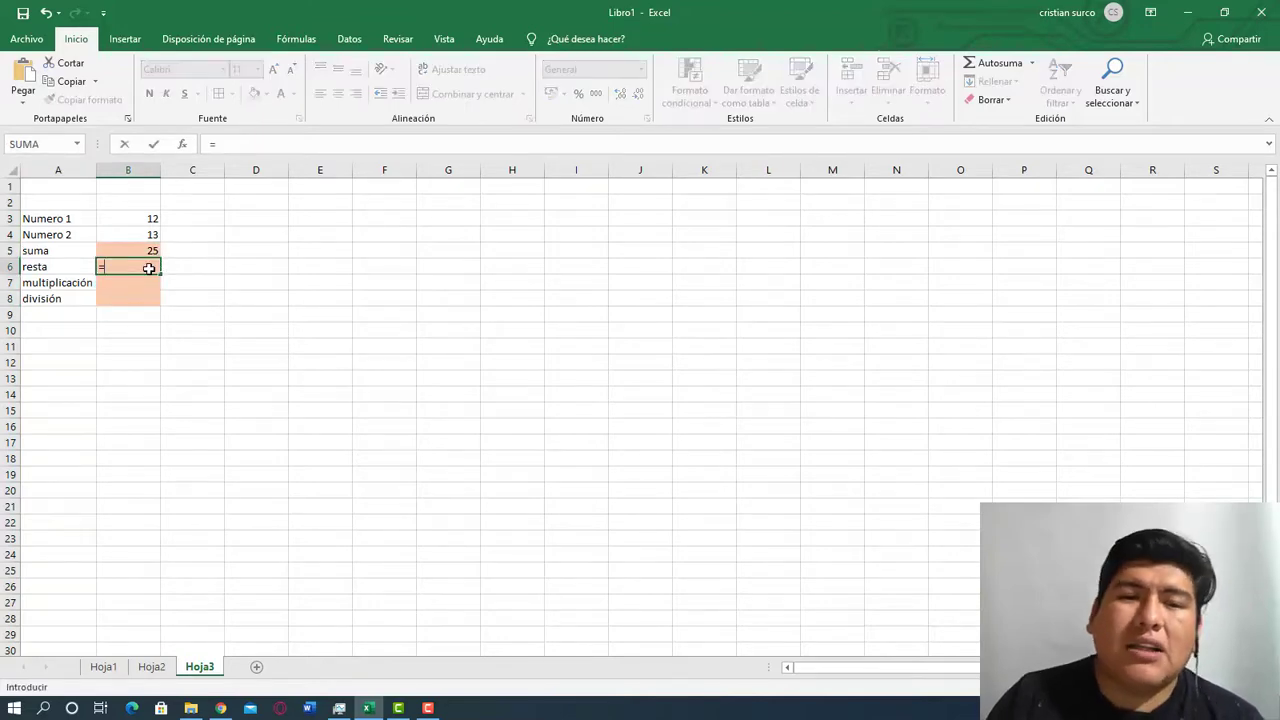
pyautogui.click(138, 219)
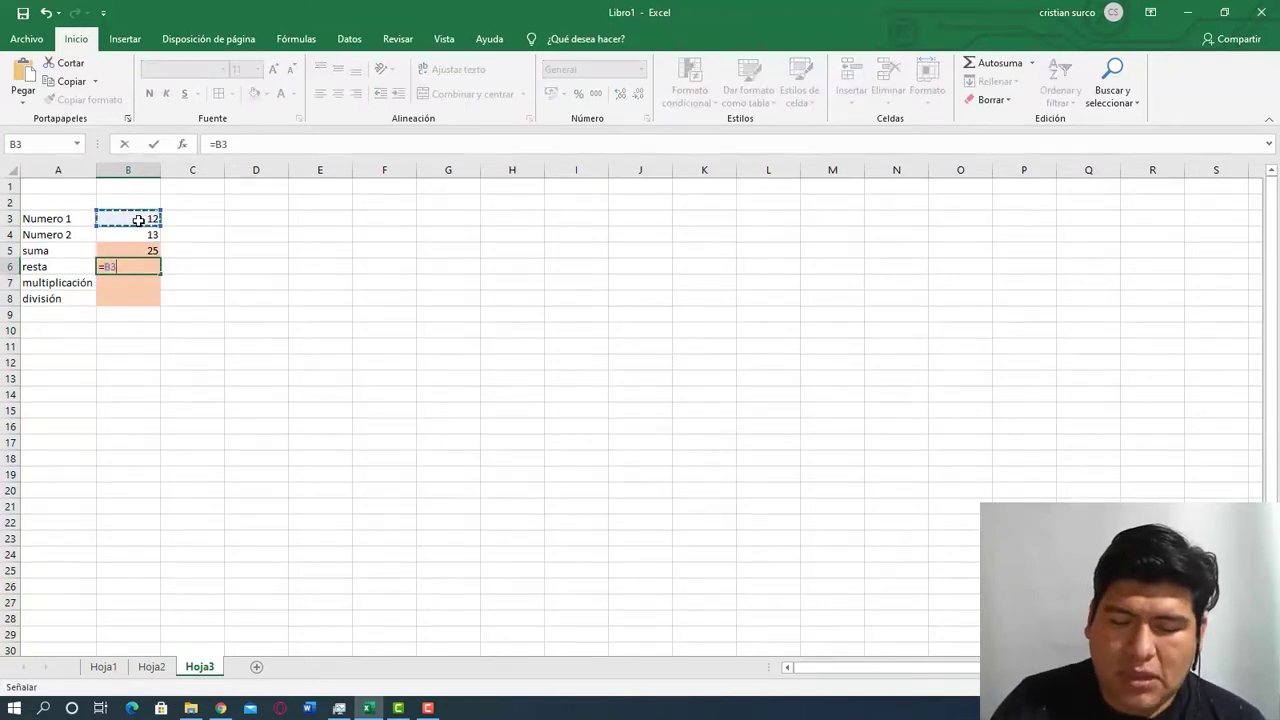
pyautogui.write('-')
pyautogui.click(142, 234)
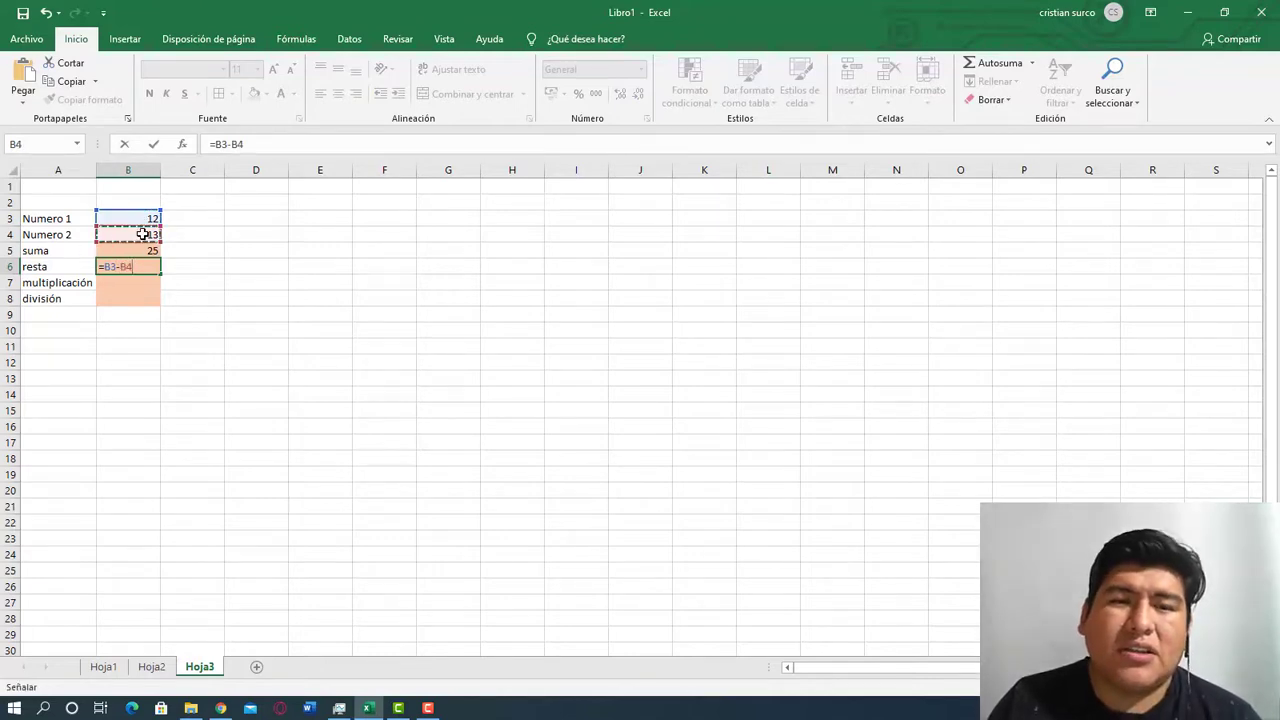
pyautogui.press('Return')
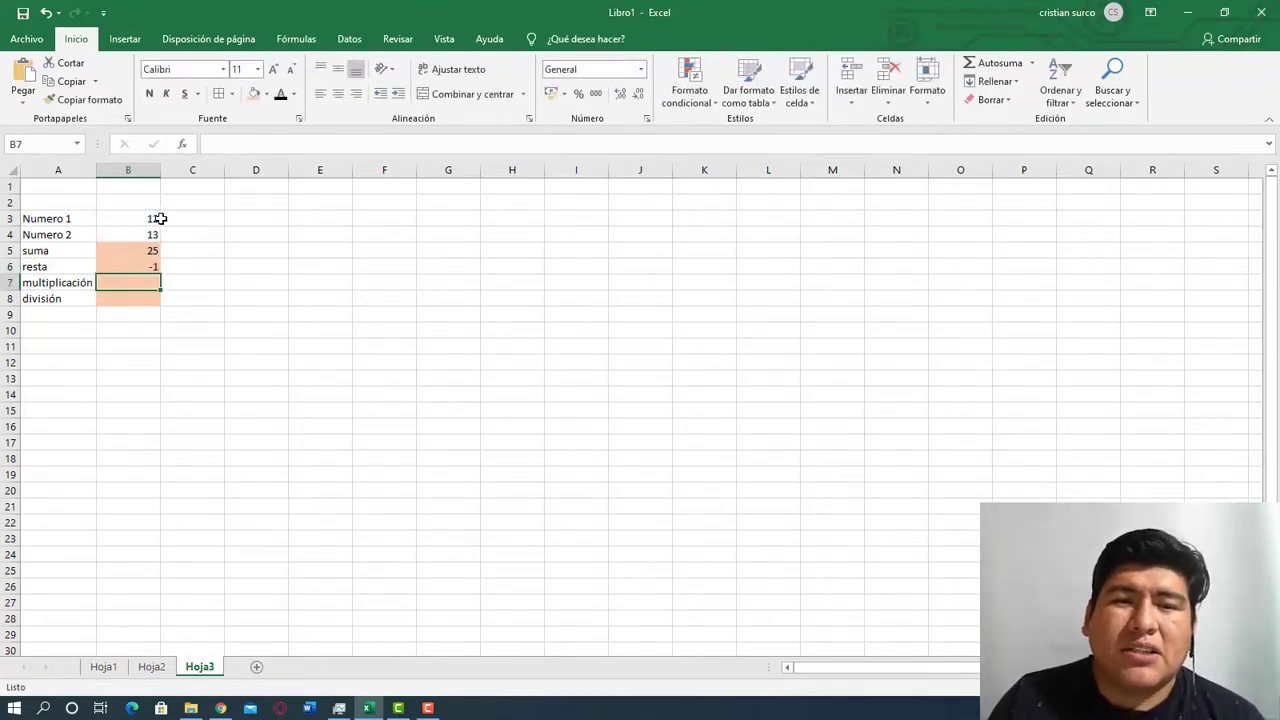
# Enter the multiplicación formula =B3*B4 in B7, giving 156.
pyautogui.write('=')
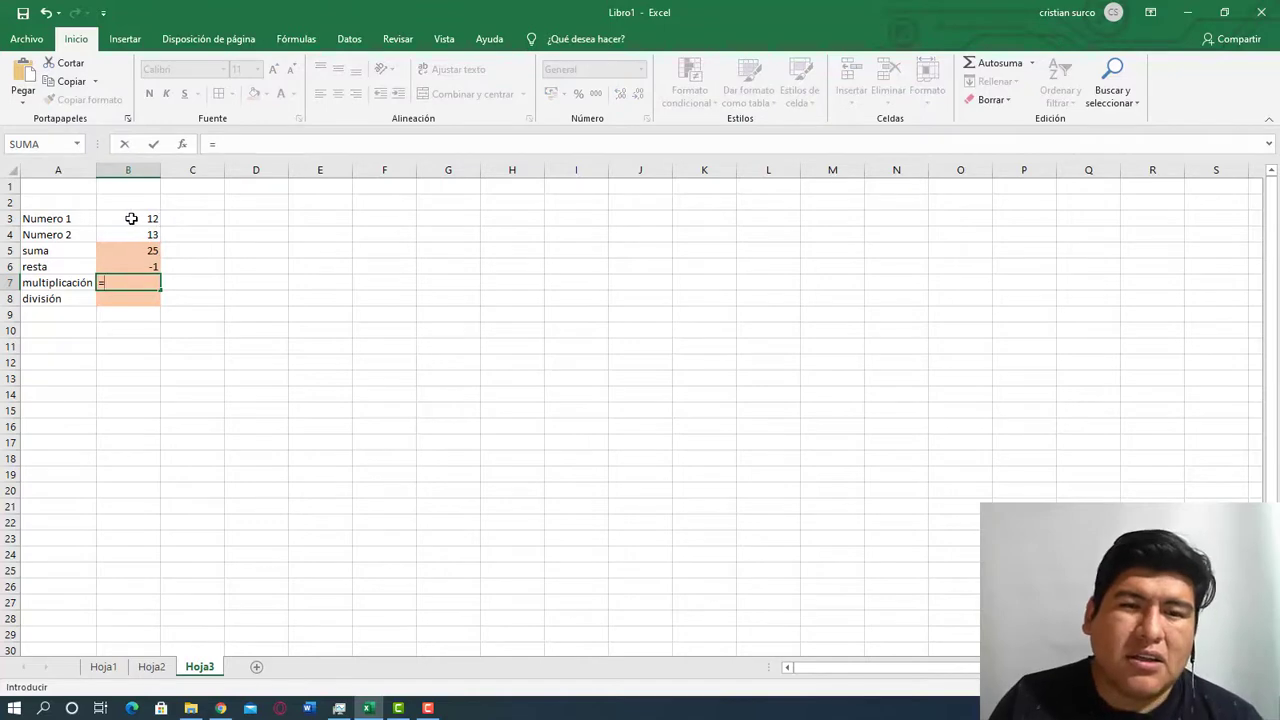
pyautogui.click(131, 218)
pyautogui.write('*')
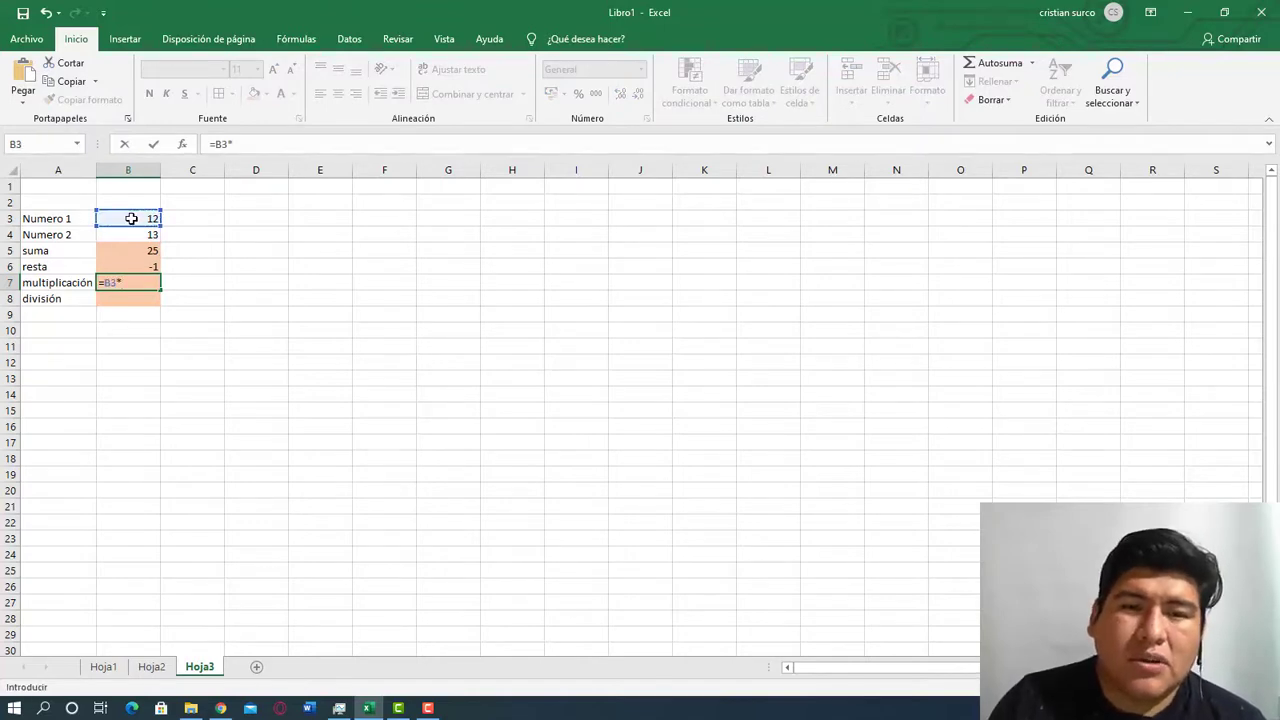
pyautogui.click(155, 234)
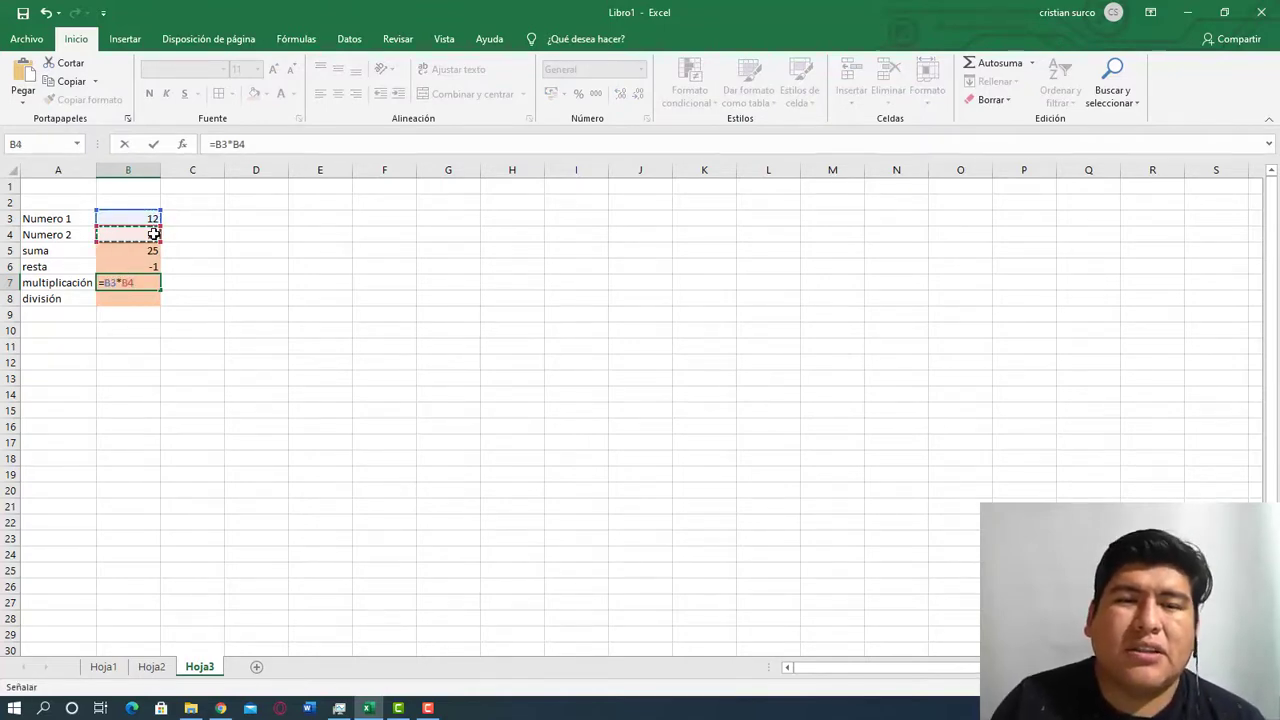
pyautogui.press('Return')
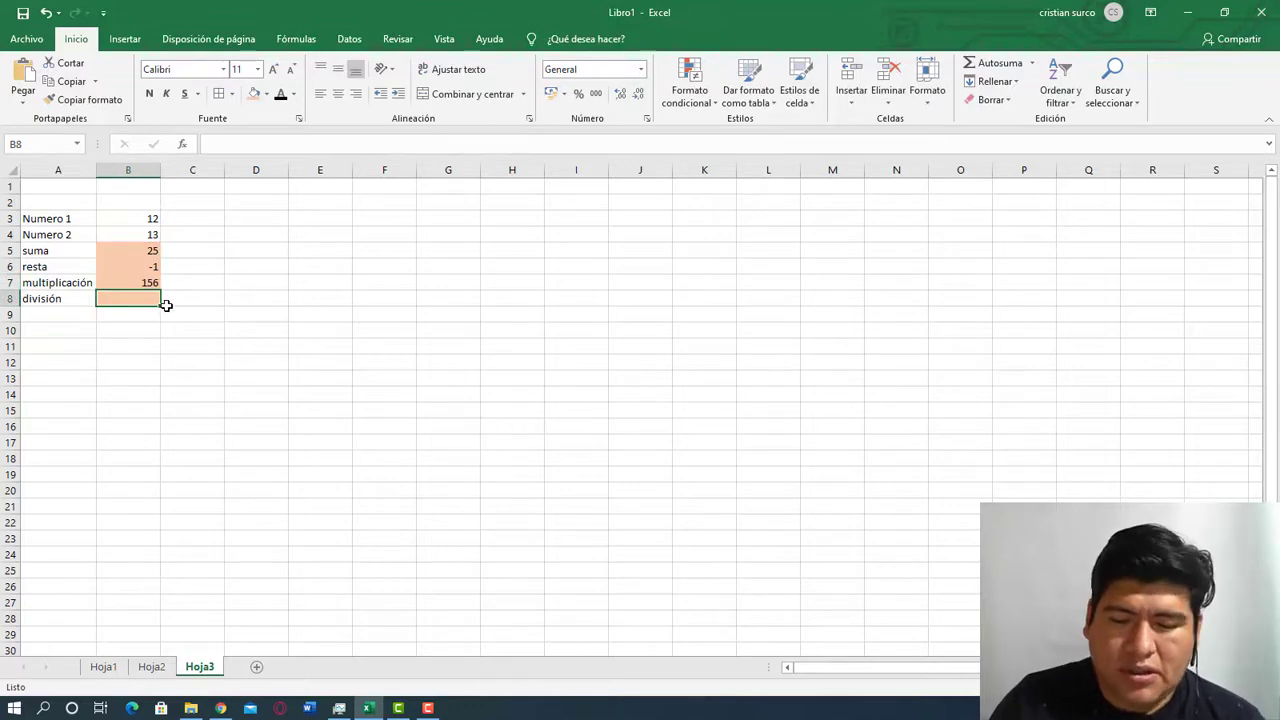
# Enter the división formula =B3/B4 in B8, giving 0.92307692.
pyautogui.write('=')
pyautogui.click(151, 218)
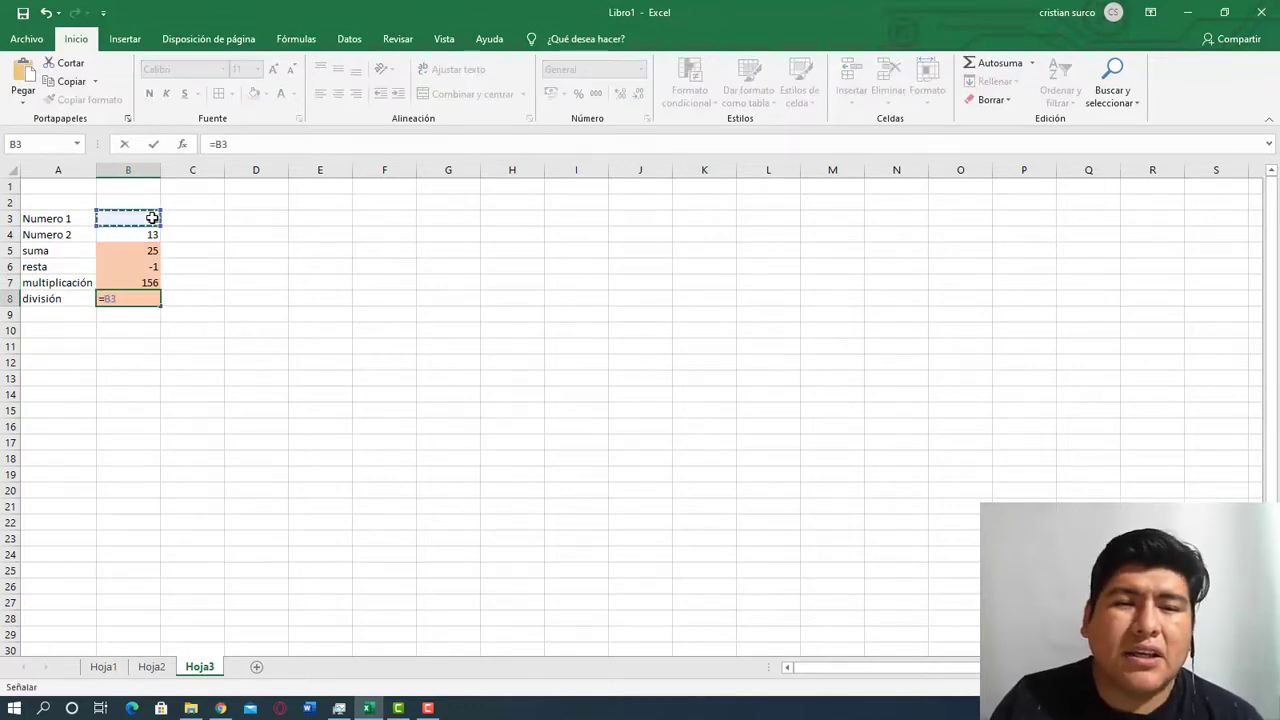
pyautogui.write('/')
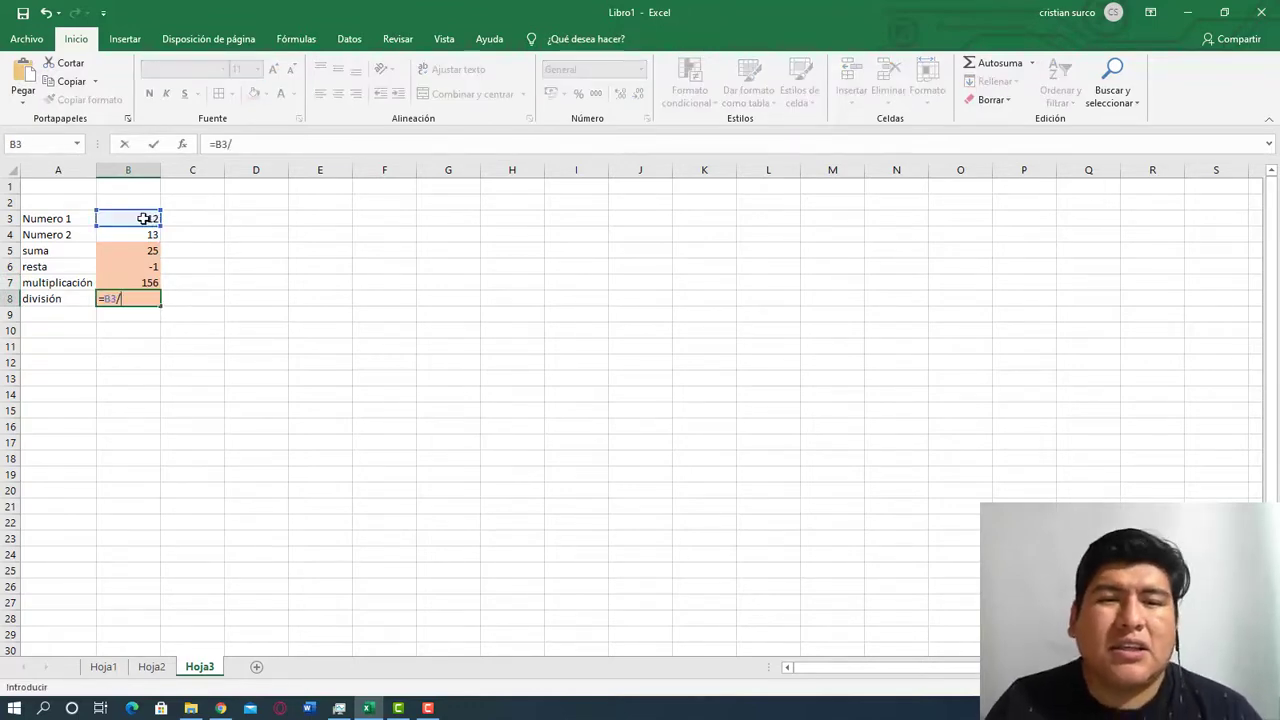
pyautogui.click(150, 234)
pyautogui.press('Return')
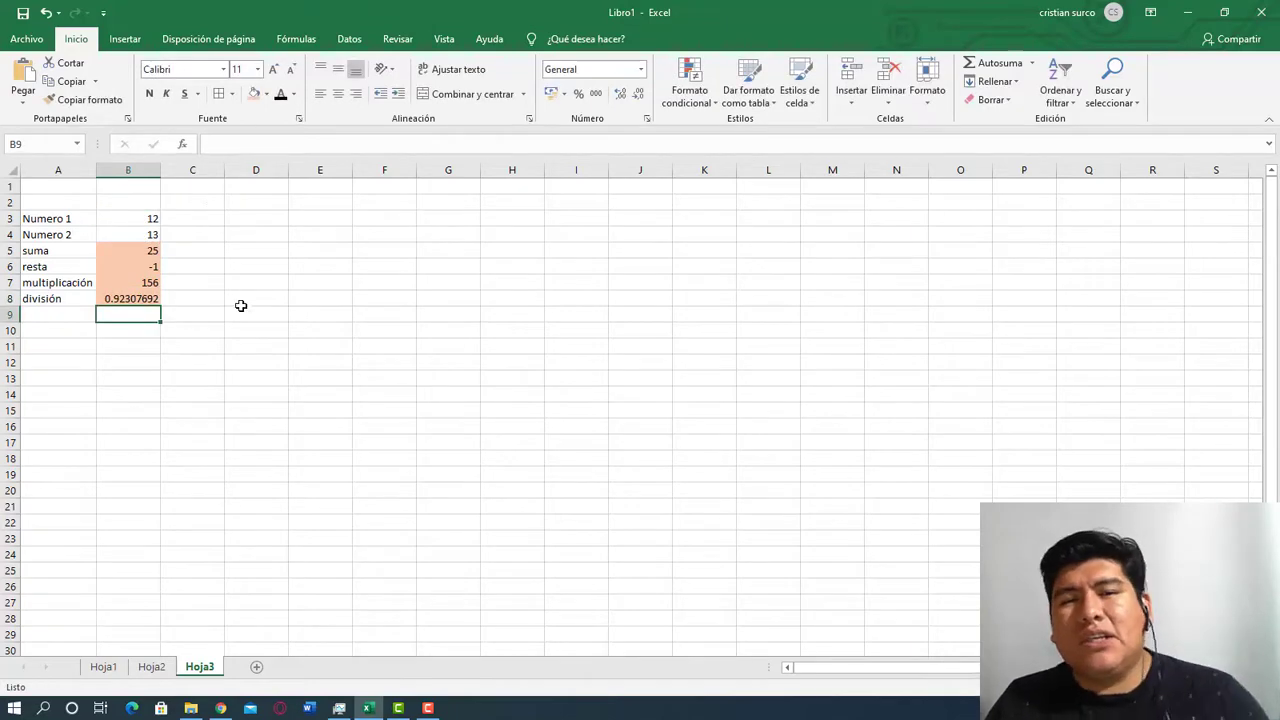
pyautogui.click(242, 300)
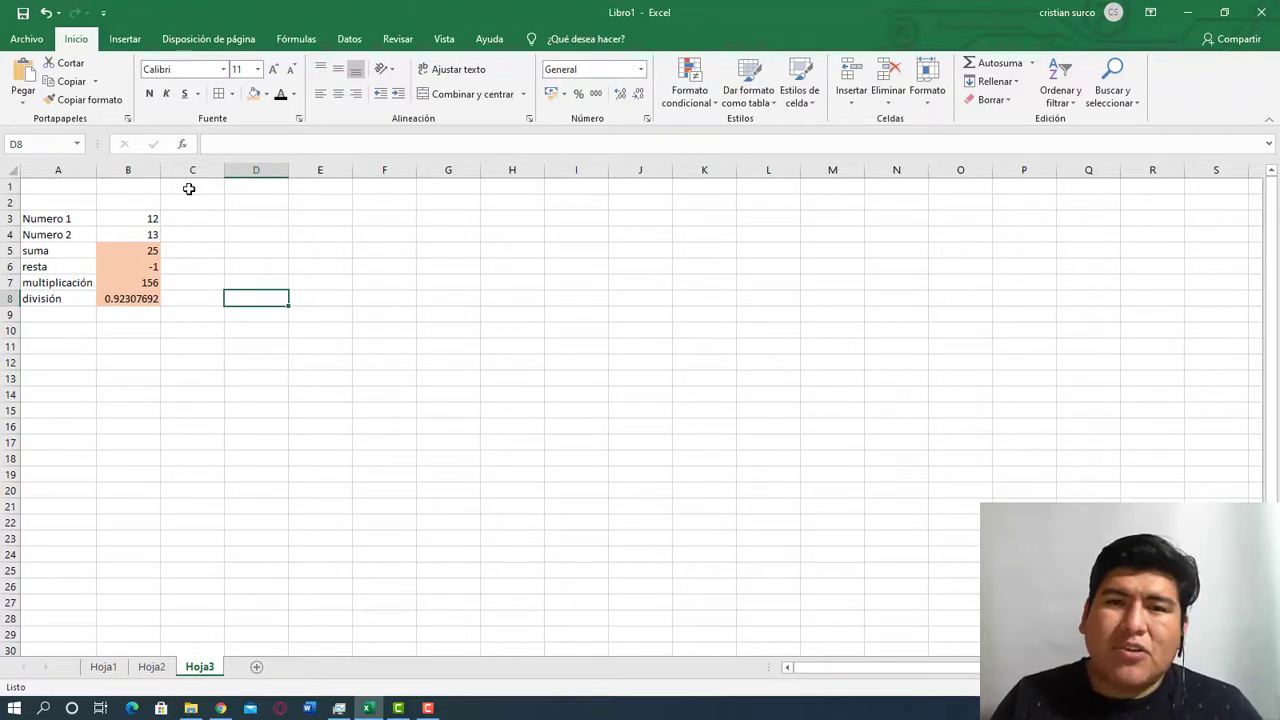
pyautogui.click(140, 266)
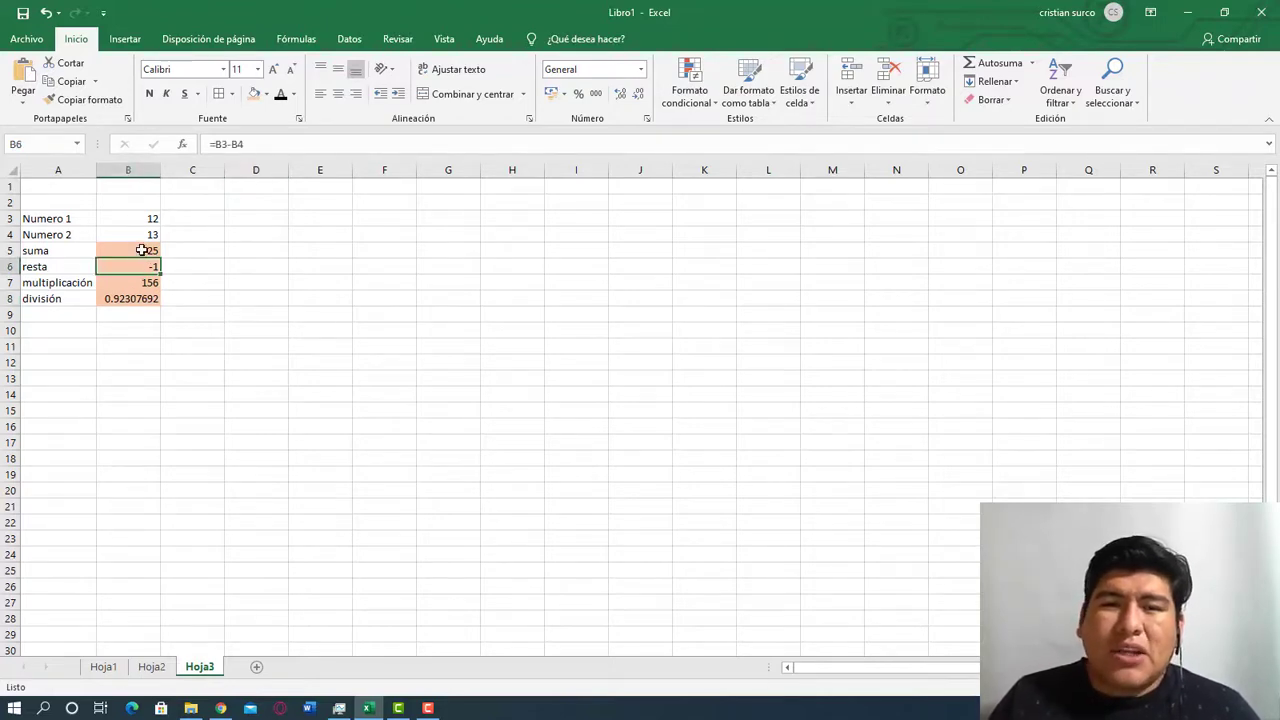
pyautogui.click(143, 250)
pyautogui.click(143, 282)
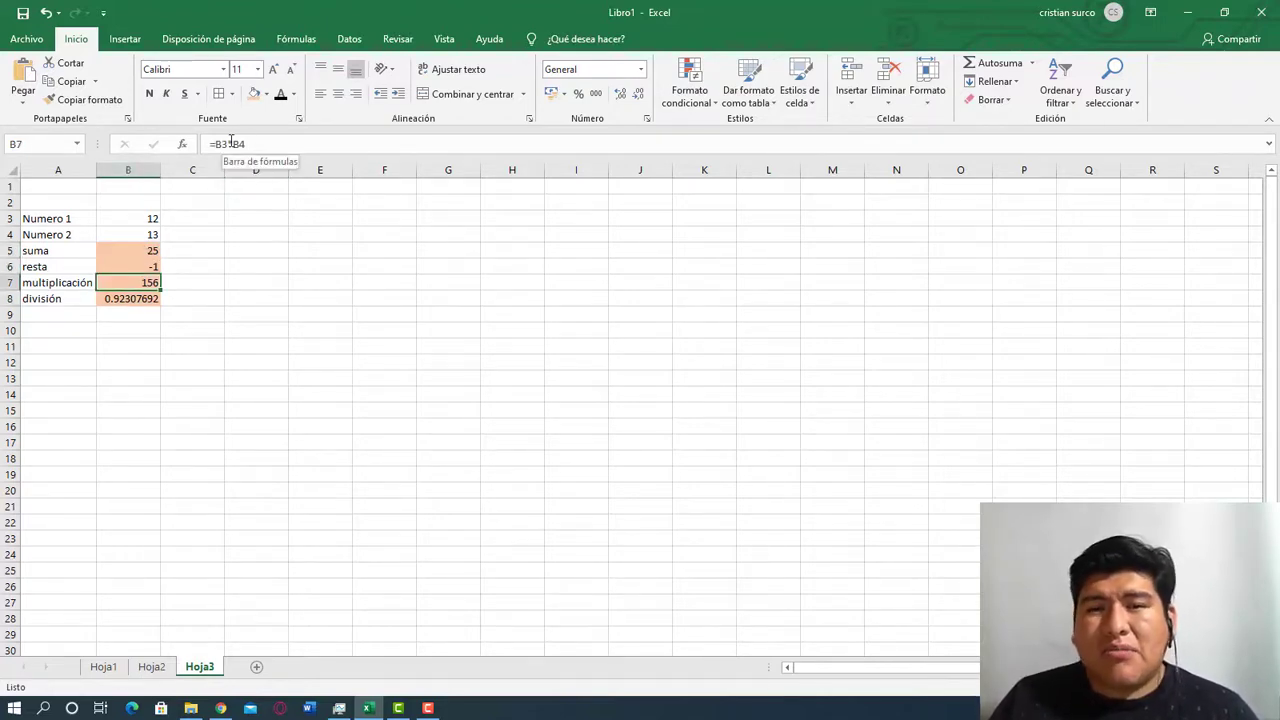
pyautogui.click(133, 298)
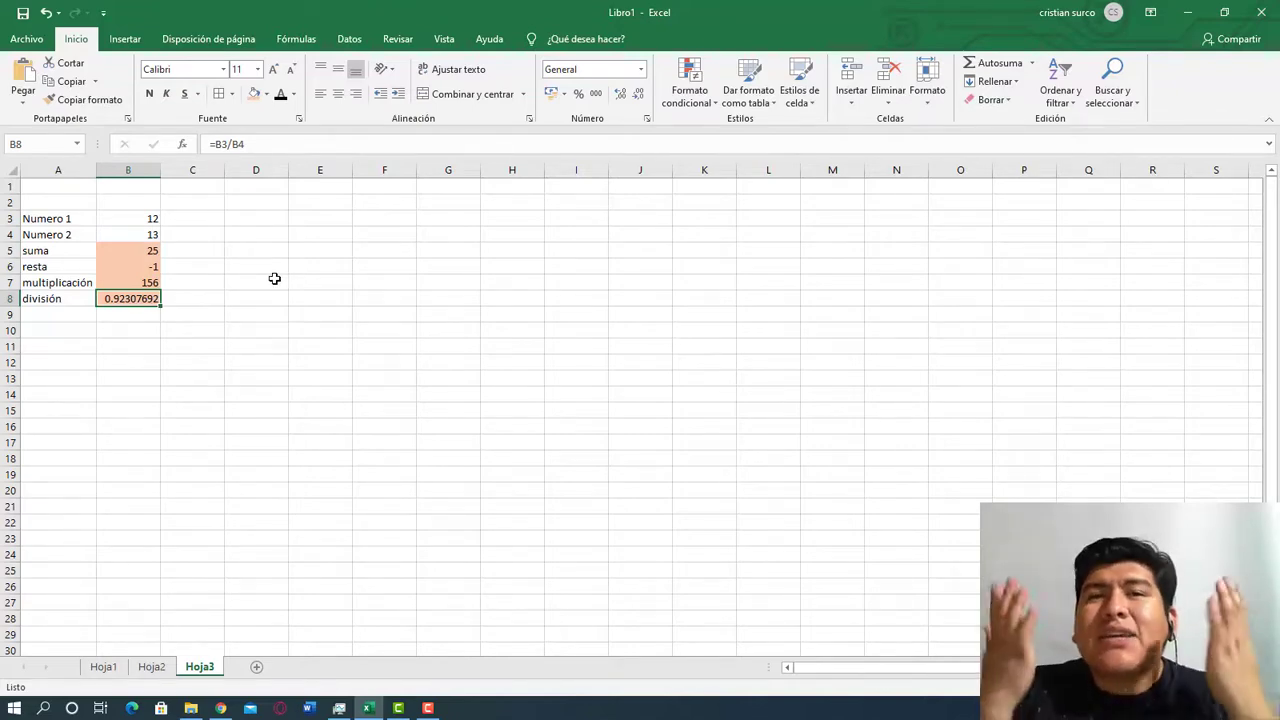
pyautogui.click(431, 708)
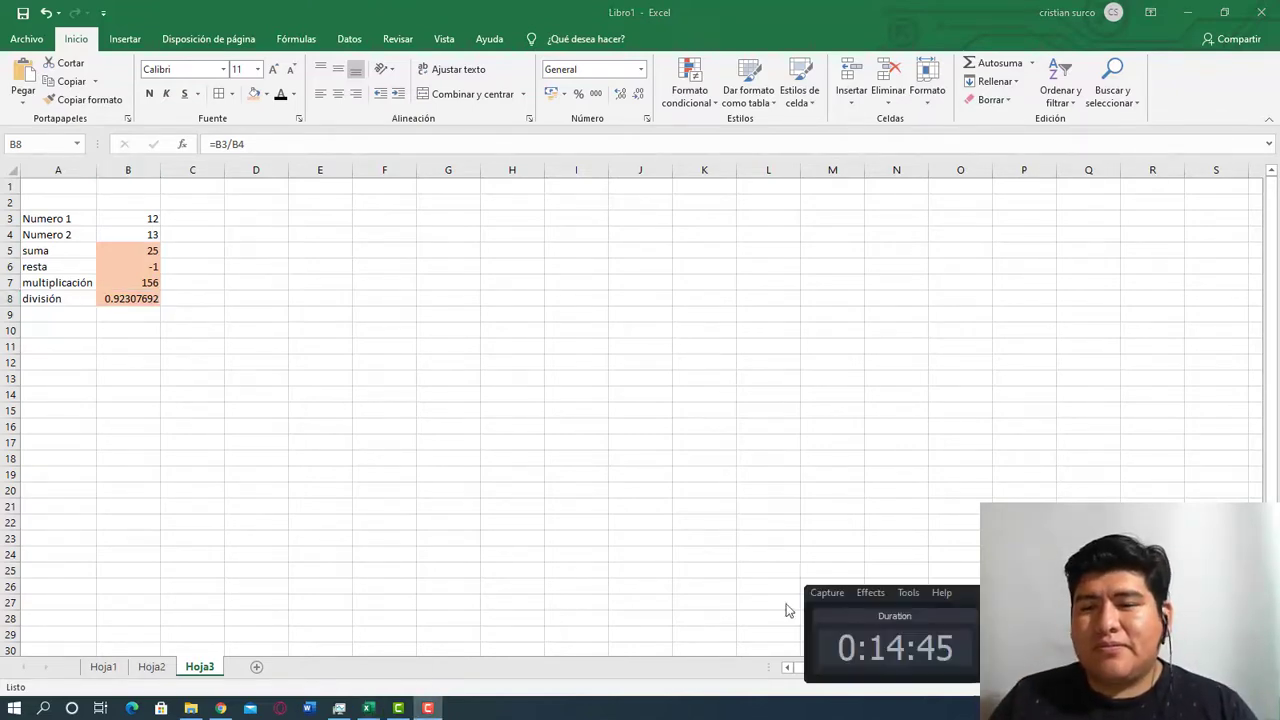